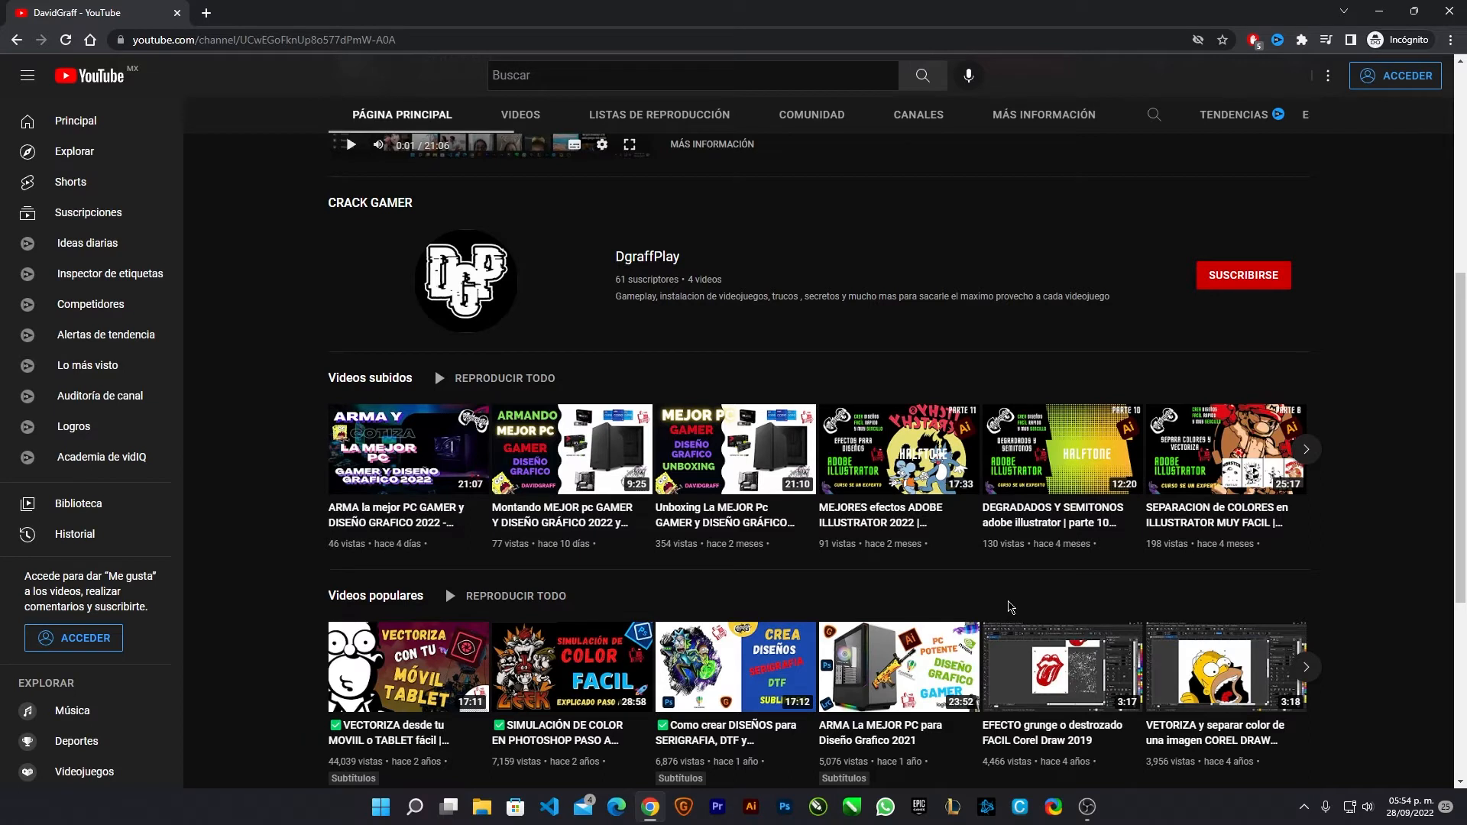
# Step: Look through the uploaded and popular videos on the channel's home page
pyautogui.scroll(-1, 997, 600)
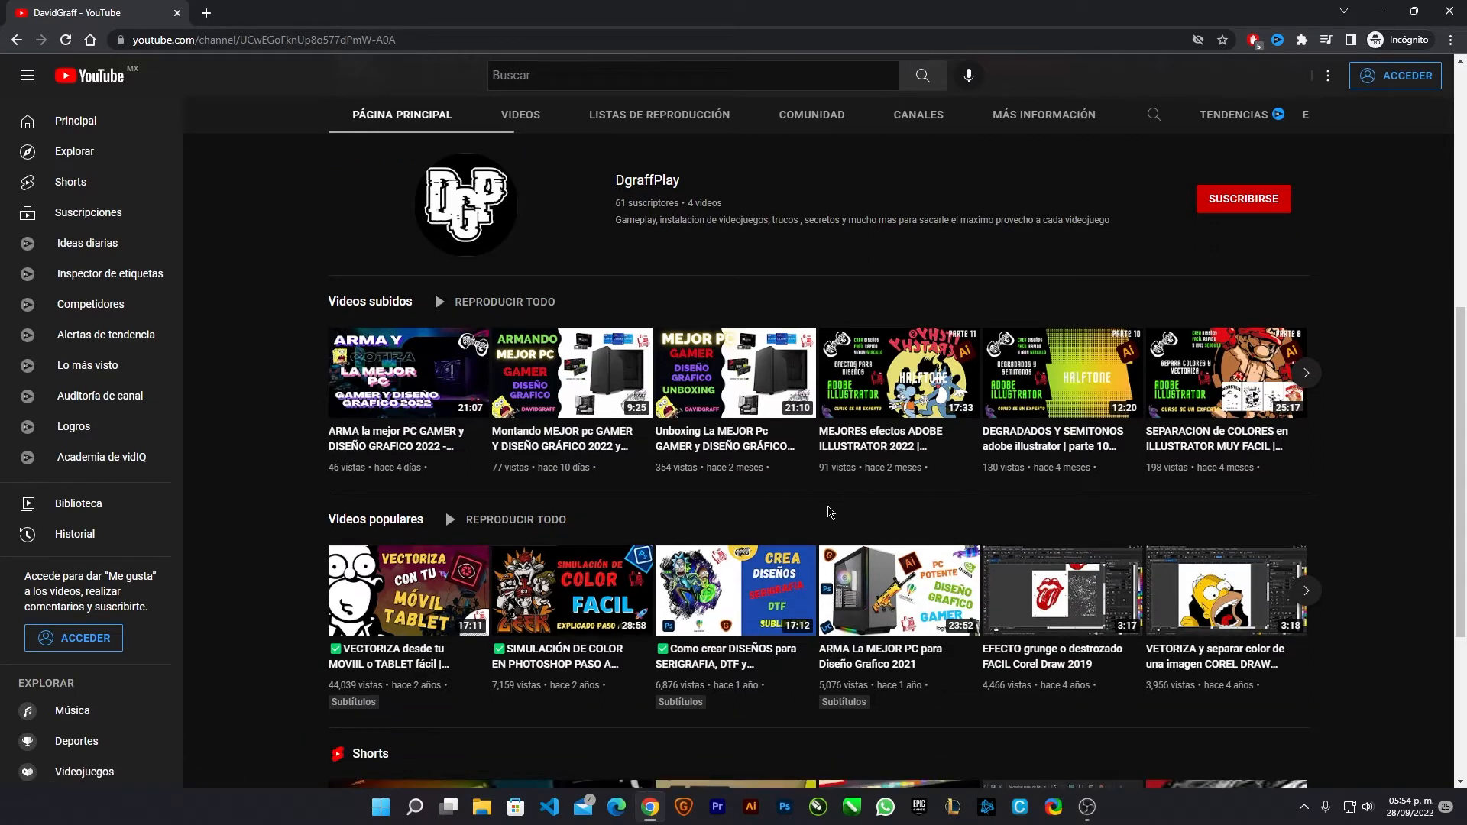
pyautogui.moveTo(916, 451)
pyautogui.scroll(6, 1076, 563)
pyautogui.scroll(-5, 997, 496)
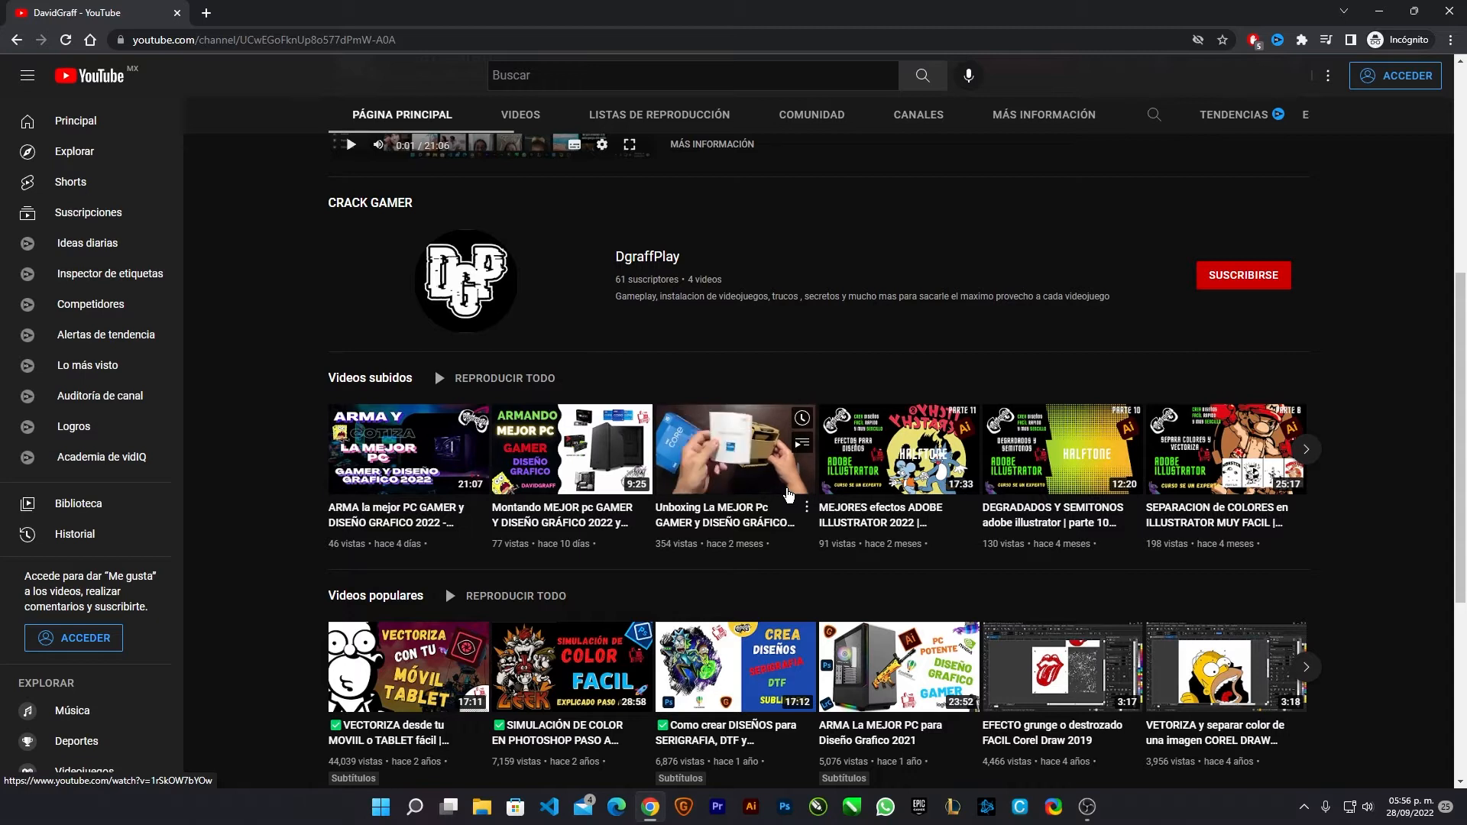
pyautogui.scroll(5, 825, 354)
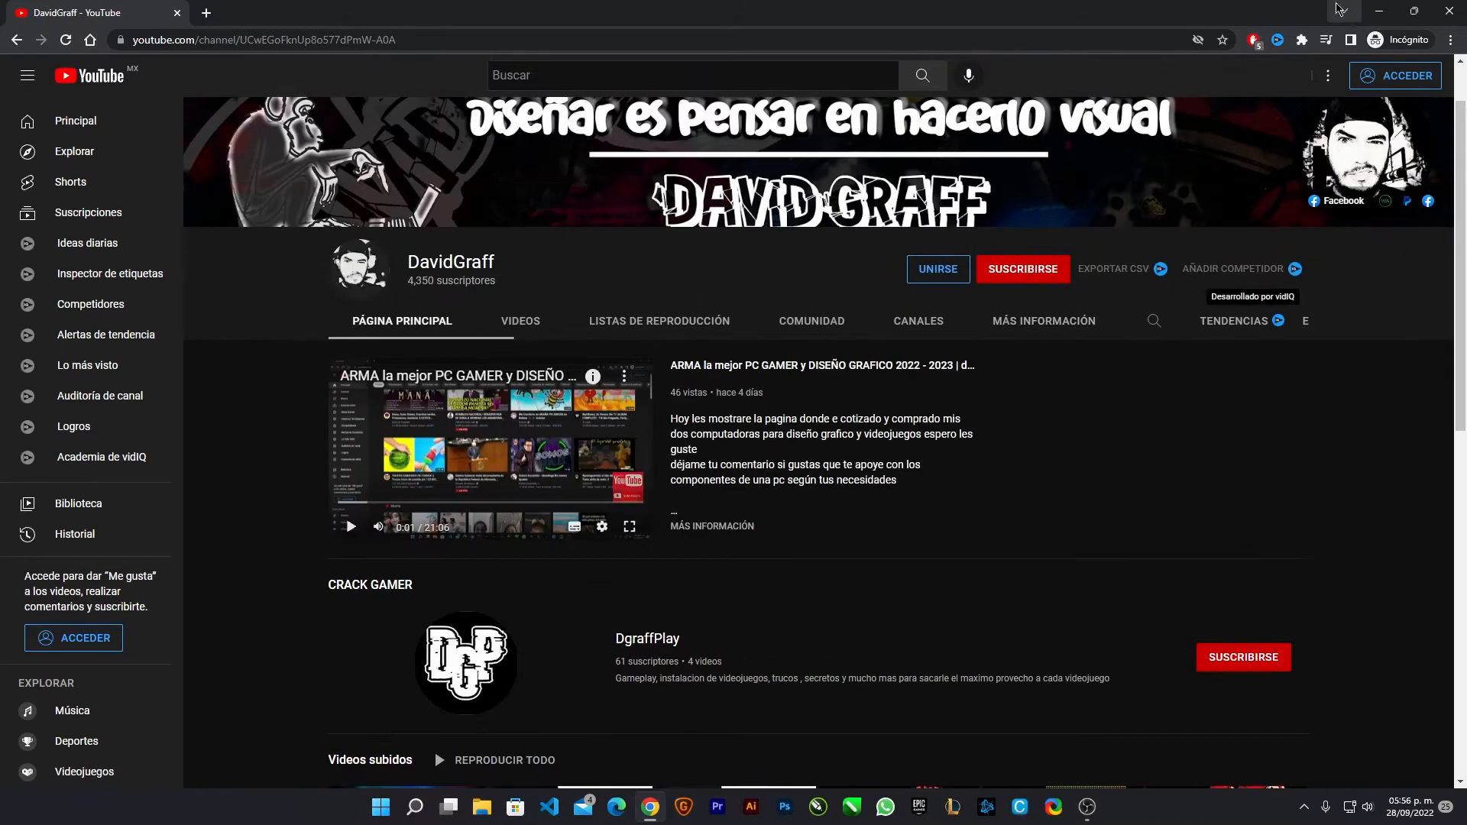
# Step: Minimize the browser and the recording software, and create a new A4 document in Illustrator
pyautogui.click(1376, 14)
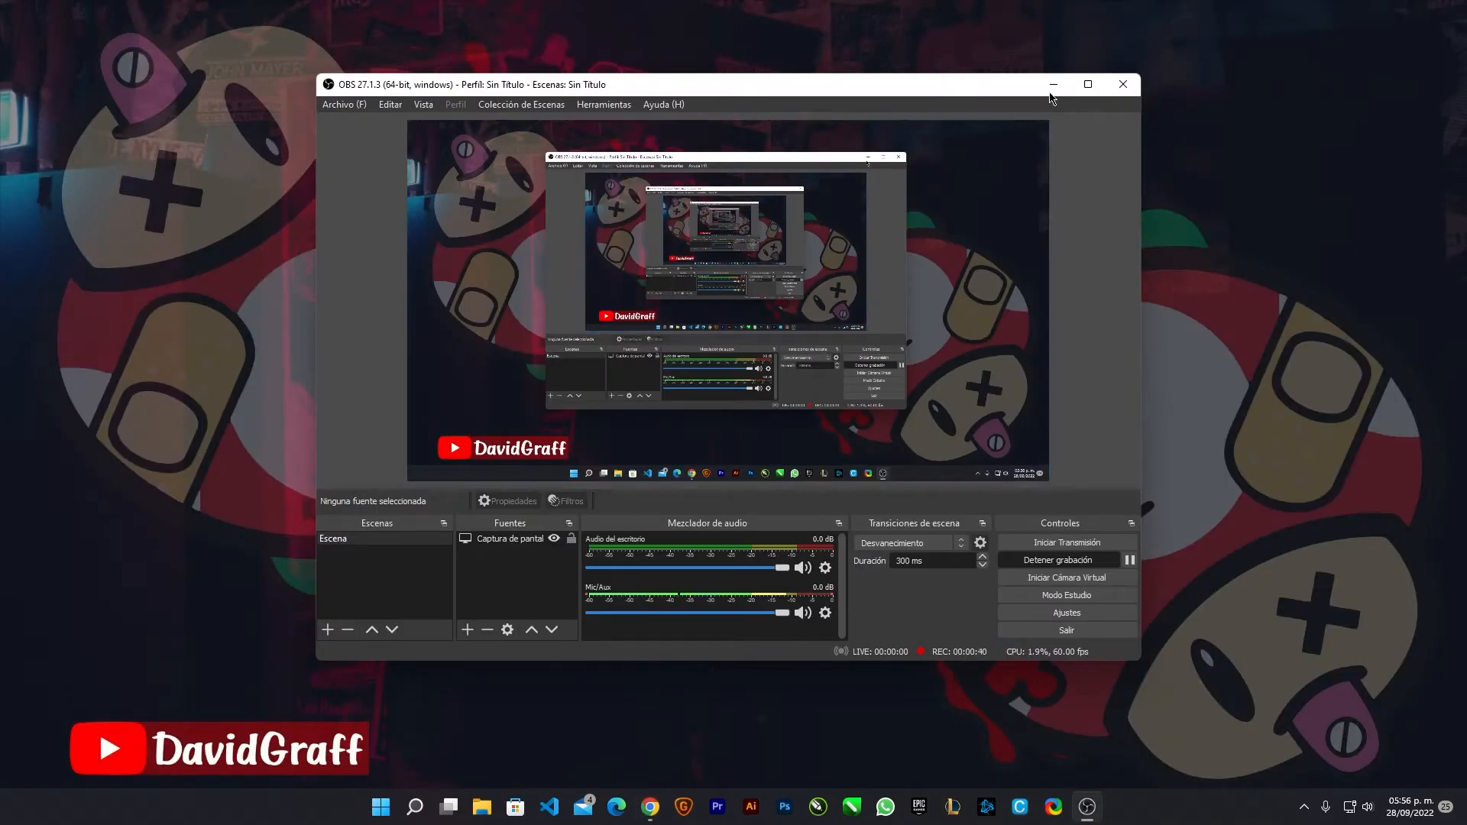
pyautogui.click(1078, 82)
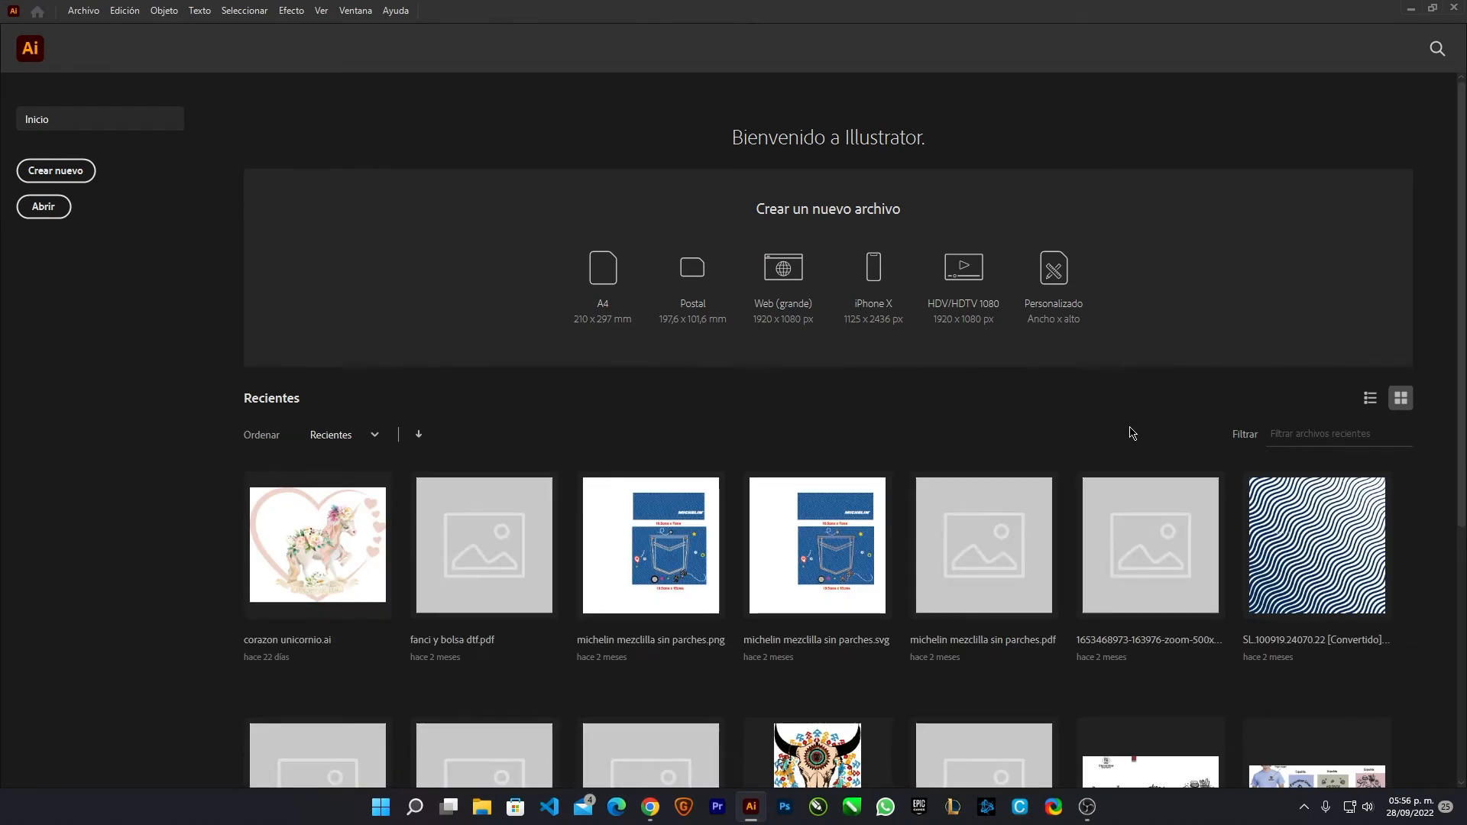
pyautogui.click(603, 267)
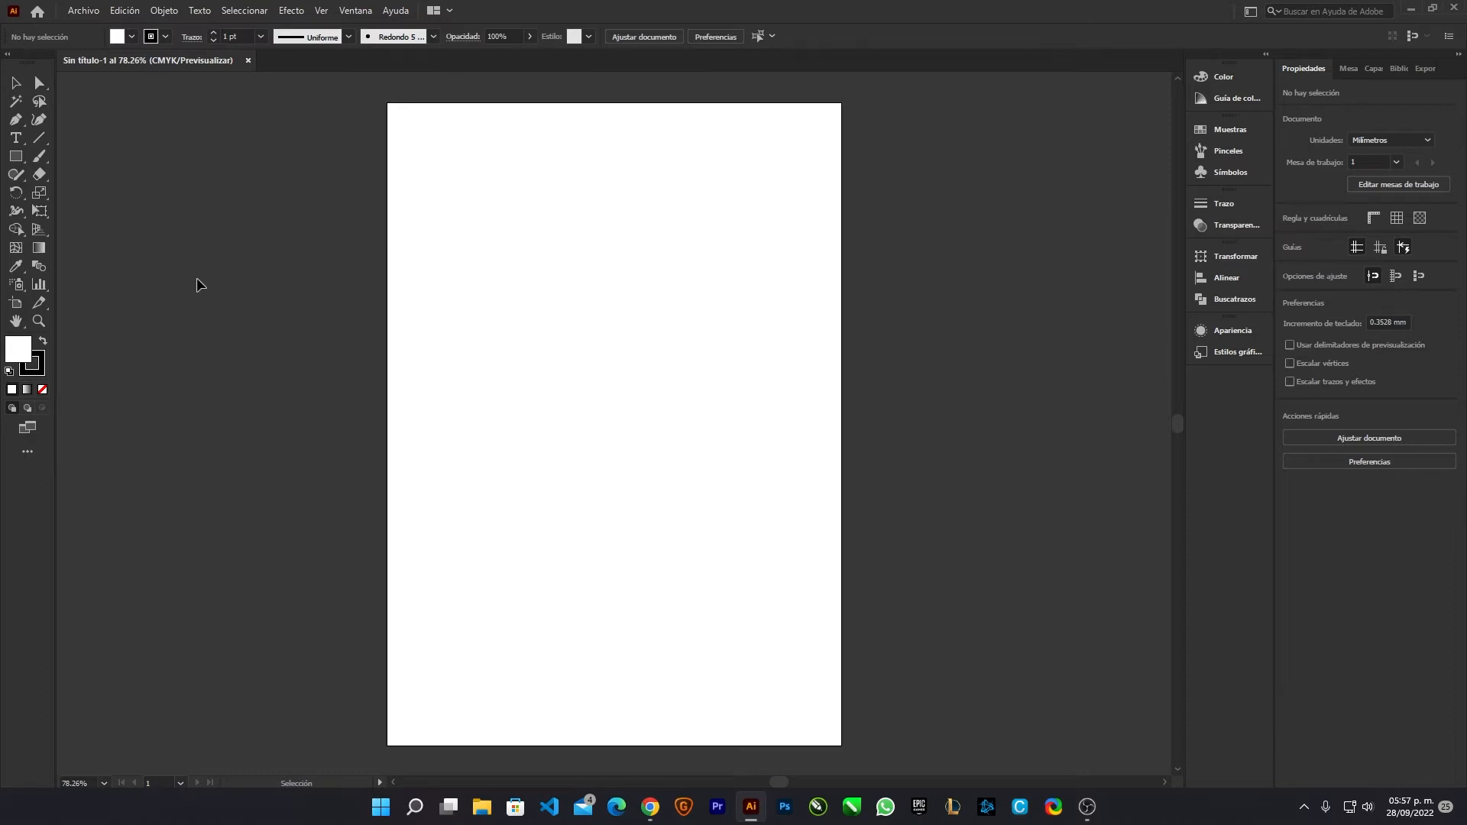
# Step: Switch from the Shaper tool to the Pencil tool for freehand drawing on the artboard
pyautogui.click(22, 177)
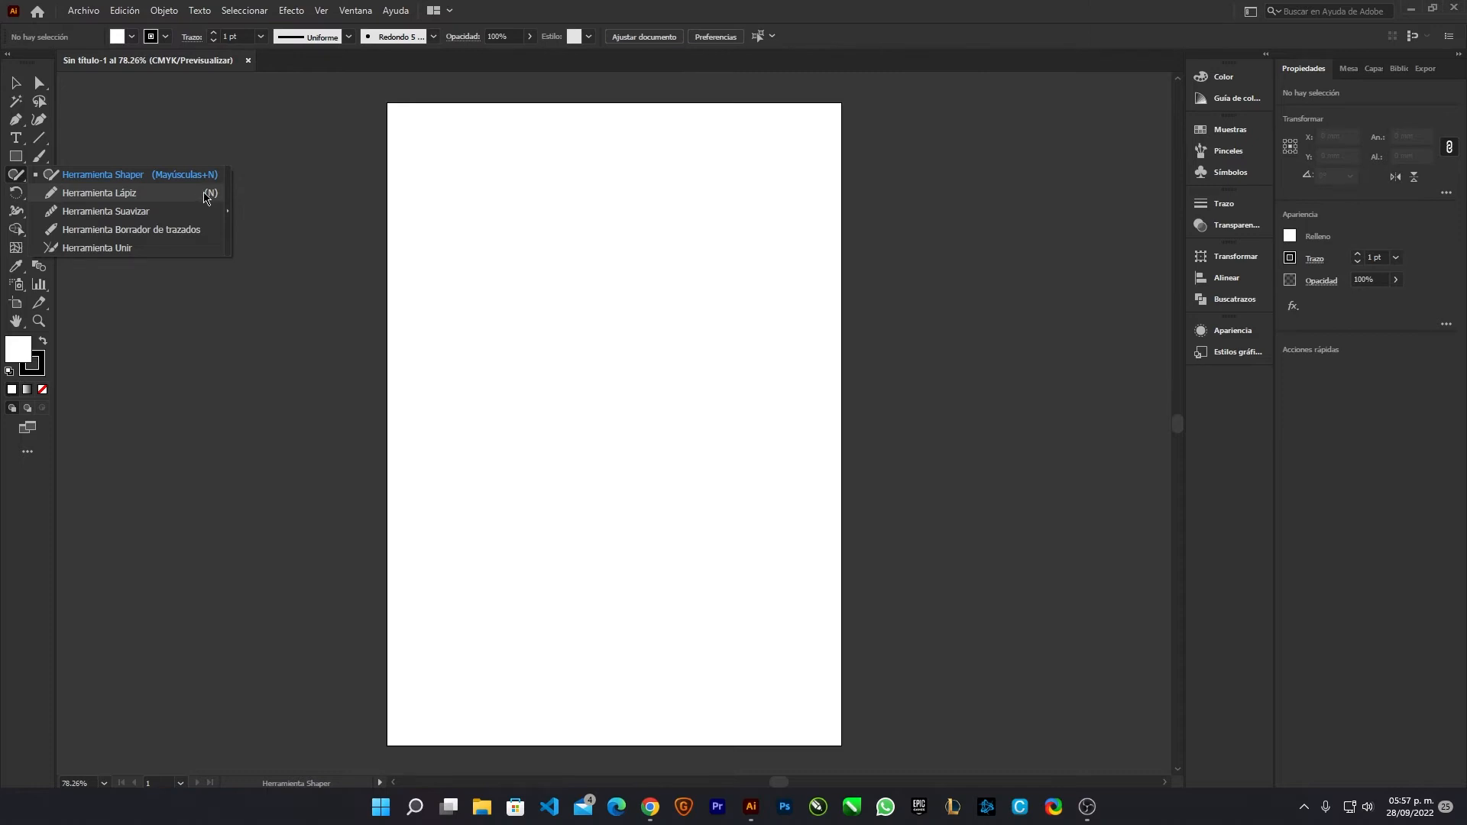
pyautogui.click(206, 197)
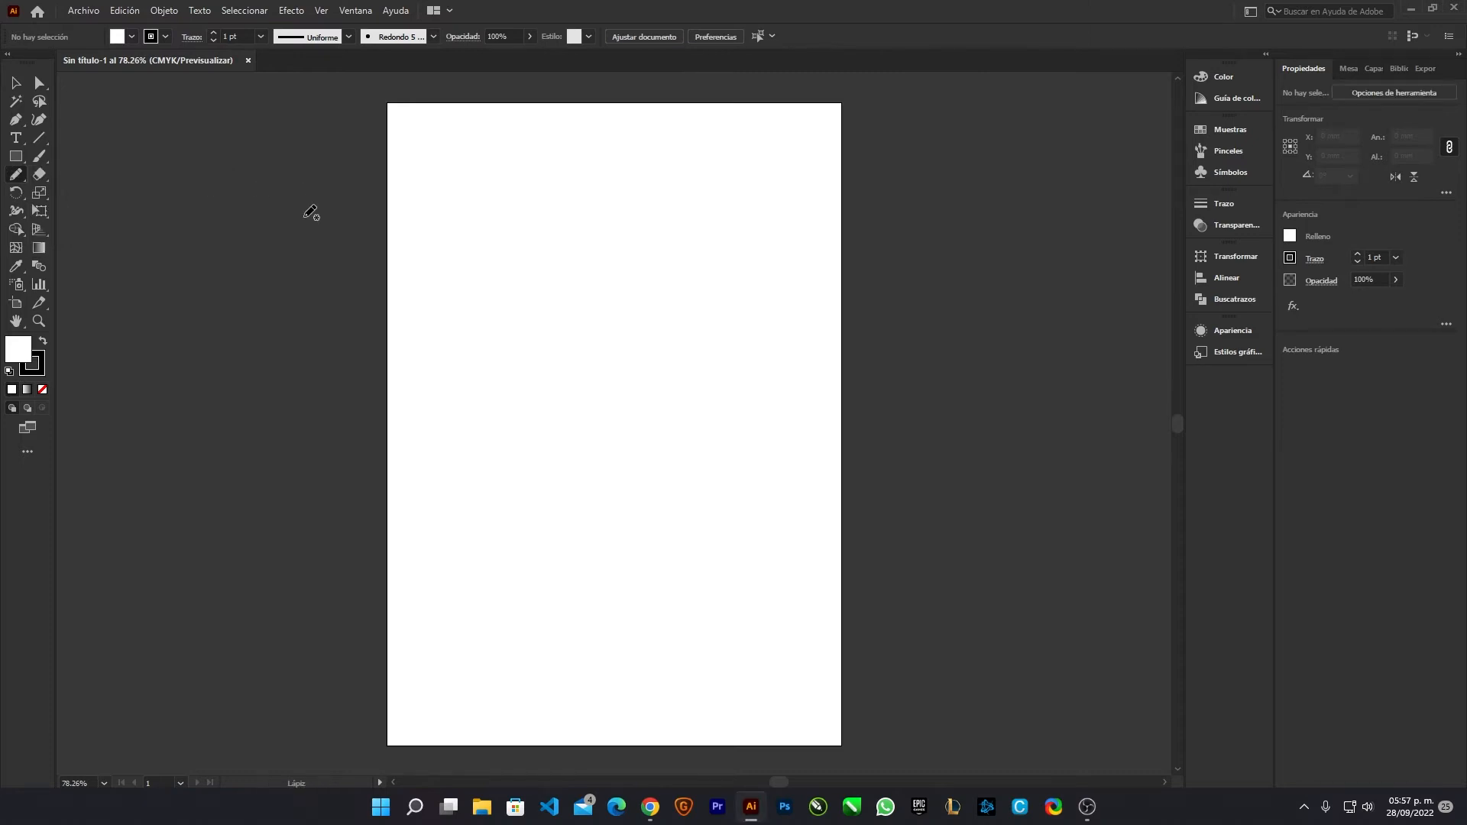
pyautogui.scroll(4, 660, 255)
pyautogui.scroll(-4, 538, 275)
pyautogui.scroll(3, 460, 232)
pyautogui.scroll(-1, 535, 272)
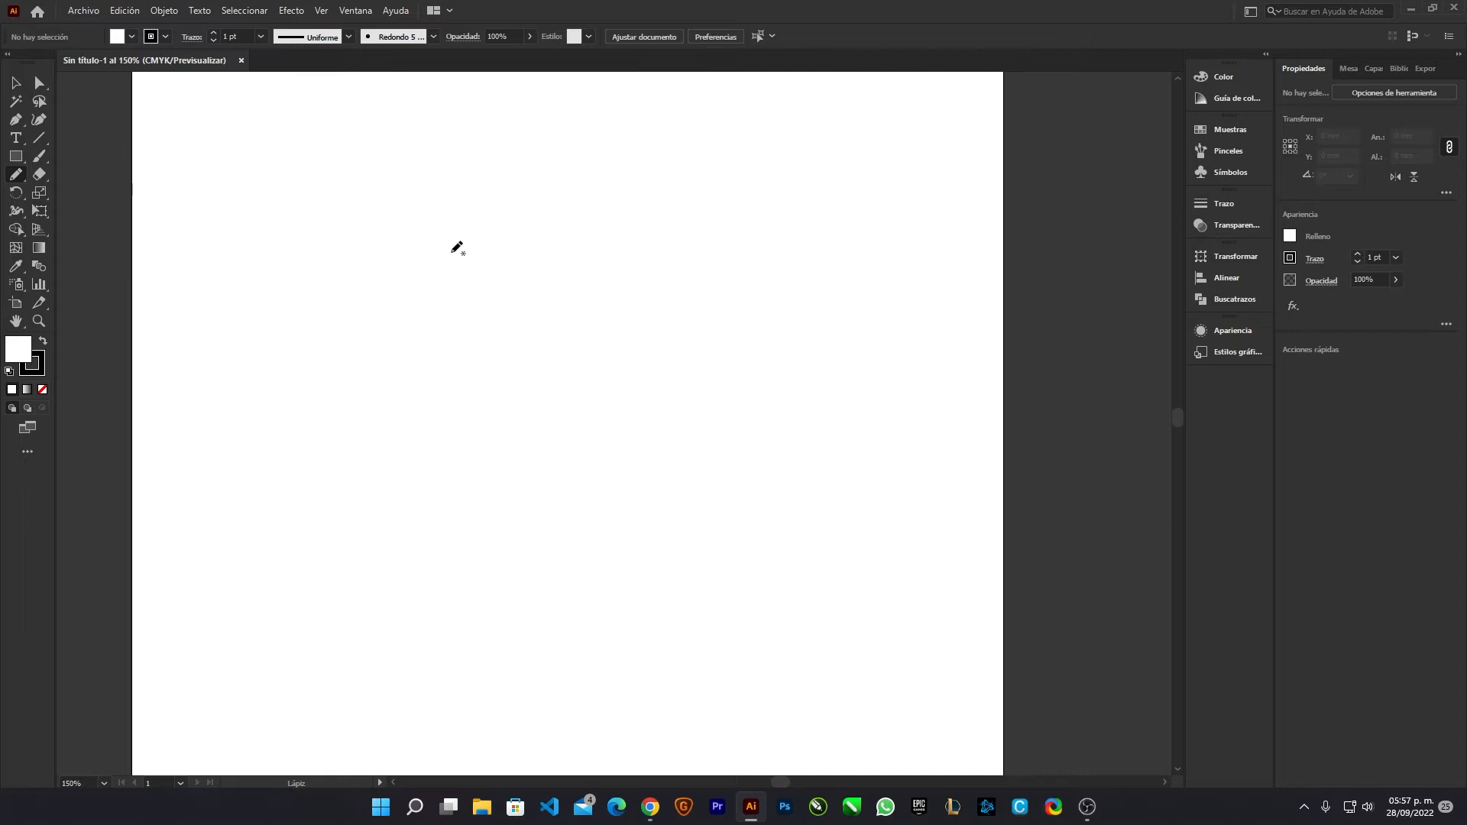
# Step: Draw a freehand wavy line about 21 × 54 mm down the upper part of the artboard
pyautogui.moveTo(438, 236)
pyautogui.mouseDown()
pyautogui.moveTo(410, 258)
pyautogui.moveTo(438, 276)
pyautogui.moveTo(469, 257)
pyautogui.moveTo(491, 285)
pyautogui.moveTo(458, 317)
pyautogui.moveTo(471, 342)
pyautogui.moveTo(457, 375)
pyautogui.moveTo(490, 463)
pyautogui.mouseUp()
pyautogui.scroll(4, 549, 283)
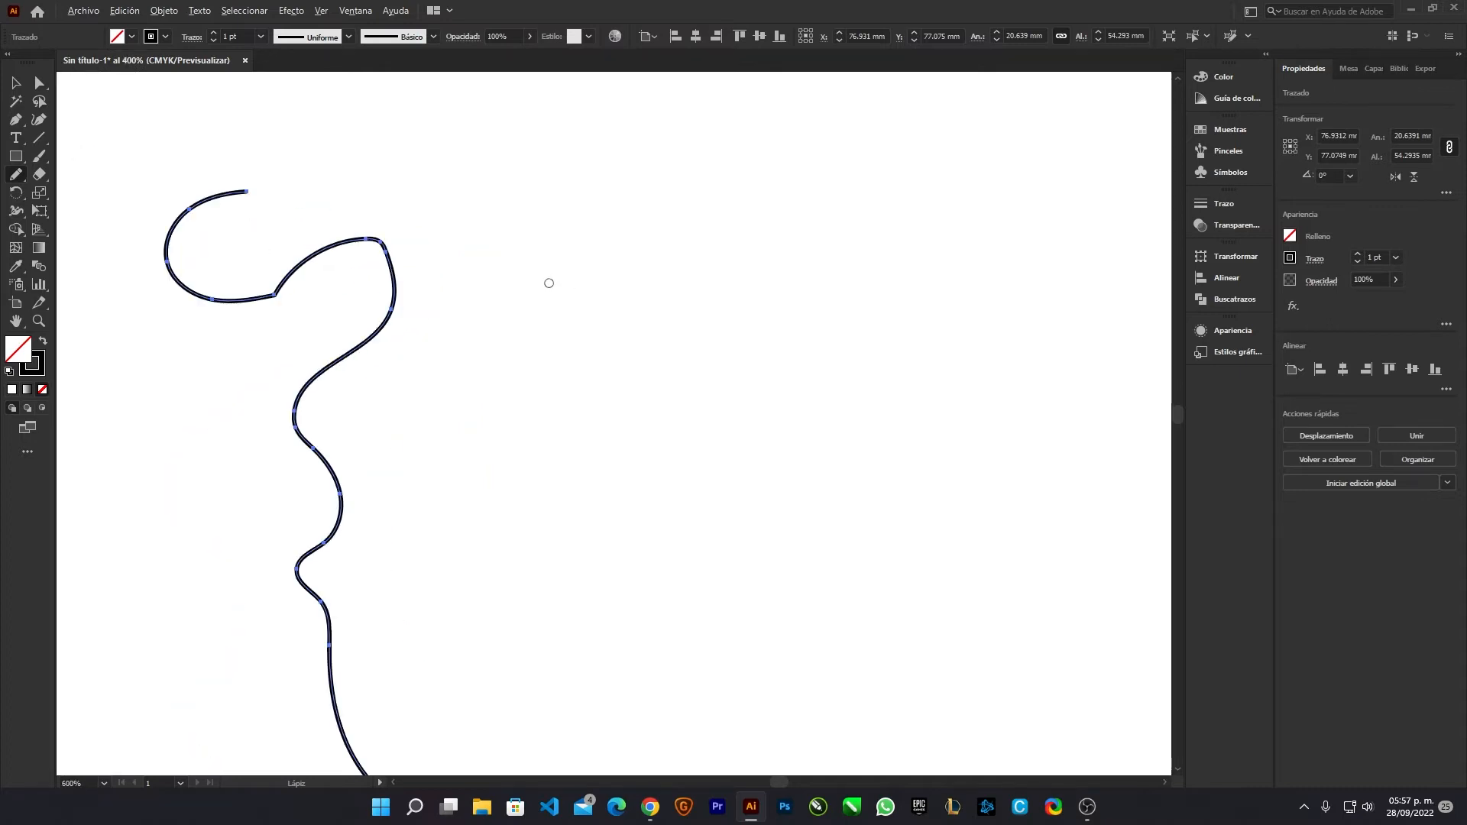
pyautogui.scroll(1, 286, 239)
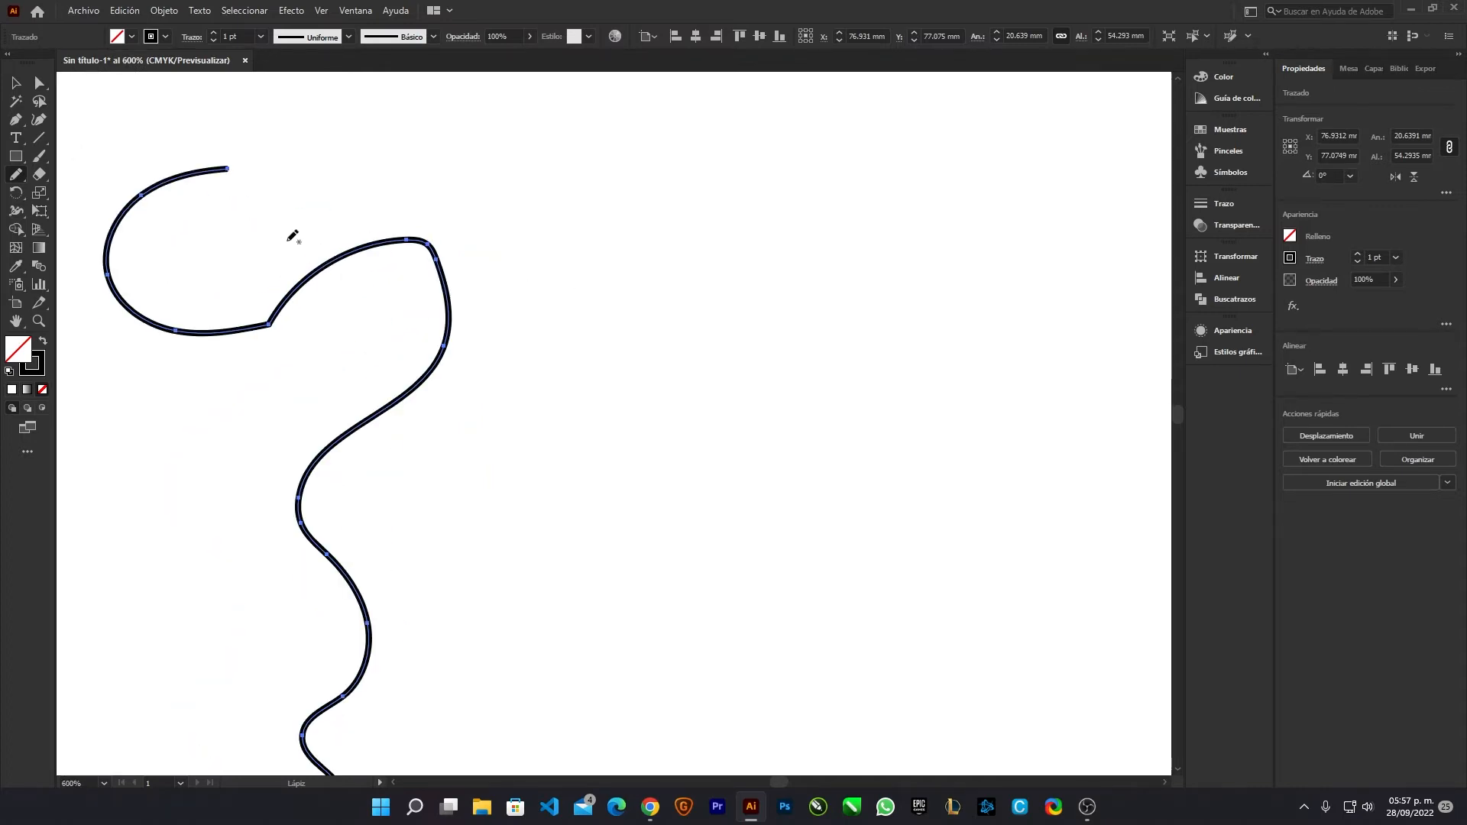
pyautogui.scroll(-1, 376, 255)
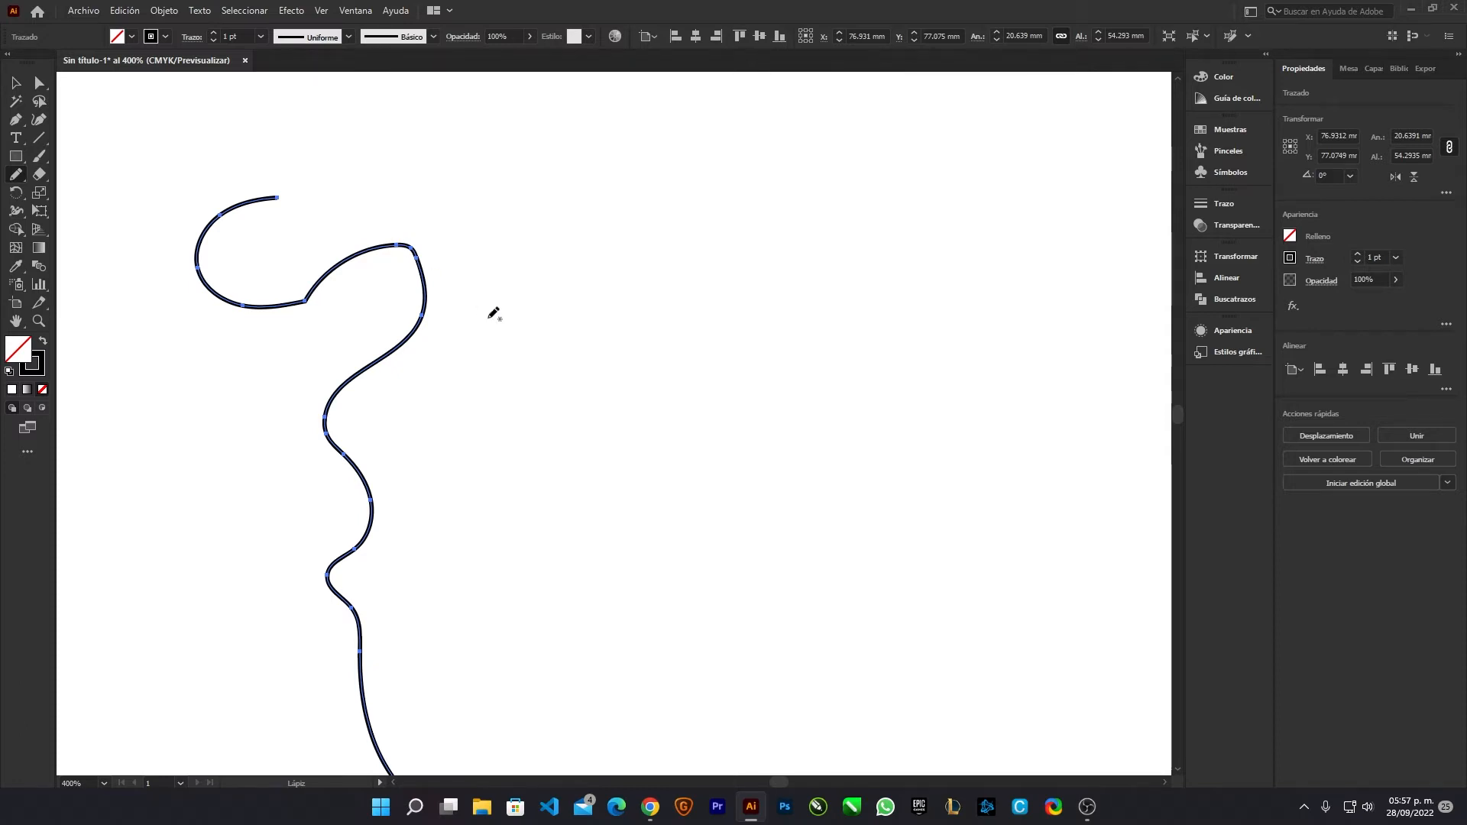
# Step: Draw a cluster of short curved pencil strokes beside the wavy line
pyautogui.moveTo(518, 307)
pyautogui.mouseDown()
pyautogui.moveTo(514, 378)
pyautogui.moveTo(562, 414)
pyautogui.moveTo(518, 380)
pyautogui.moveTo(505, 304)
pyautogui.mouseUp()
pyautogui.moveTo(567, 340); pyautogui.dragTo(525, 262)
pyautogui.moveTo(633, 309); pyautogui.dragTo(571, 217)
pyautogui.moveTo(691, 285); pyautogui.dragTo(648, 236)
pyautogui.moveTo(745, 316); pyautogui.dragTo(672, 299)
pyautogui.moveTo(756, 364); pyautogui.dragTo(533, 344)
pyautogui.scroll(-6, 601, 250)
pyautogui.scroll(2, 609, 265)
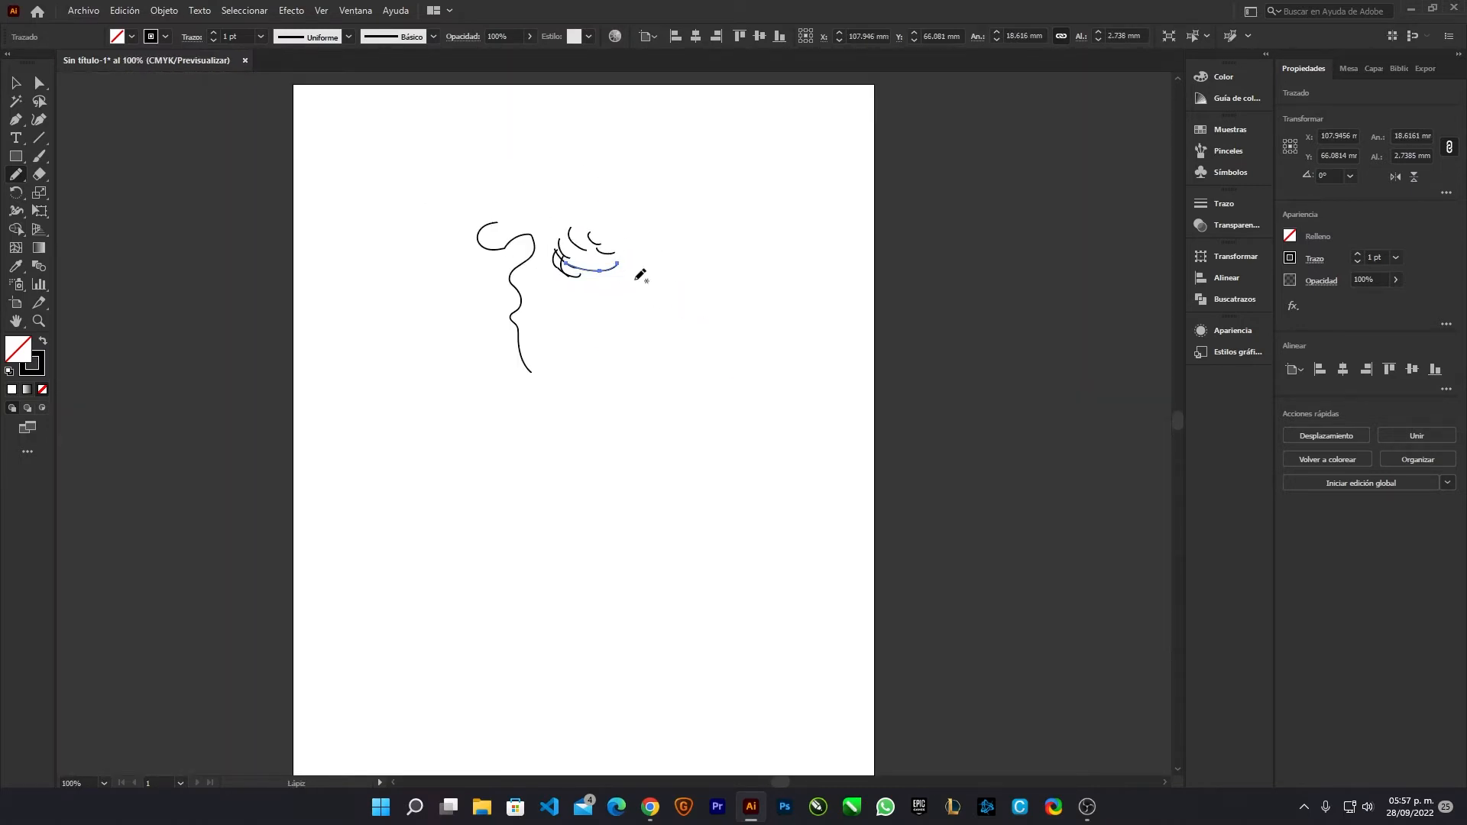
# Step: Undo all the short curved strokes and the long wavy line
pyautogui.hotkey('ctrl', 'z')
pyautogui.hotkey('ctrl', 'z')
pyautogui.hotkey('ctrl', 'z')
pyautogui.hotkey('ctrl', 'z')
pyautogui.hotkey('ctrl', 'z')
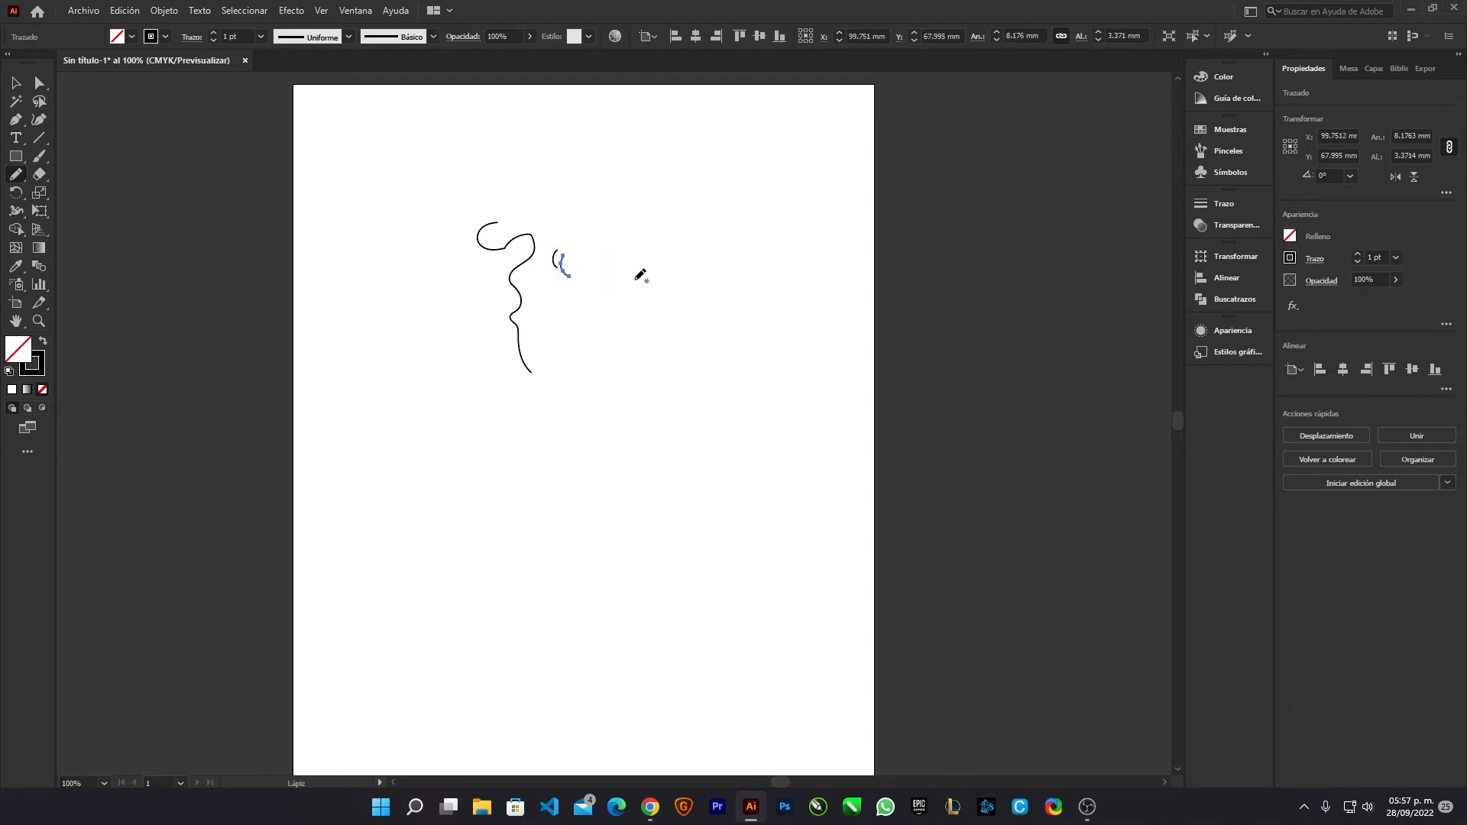
pyautogui.hotkey('ctrl', 'z')
pyautogui.hotkey('ctrl', 'z')
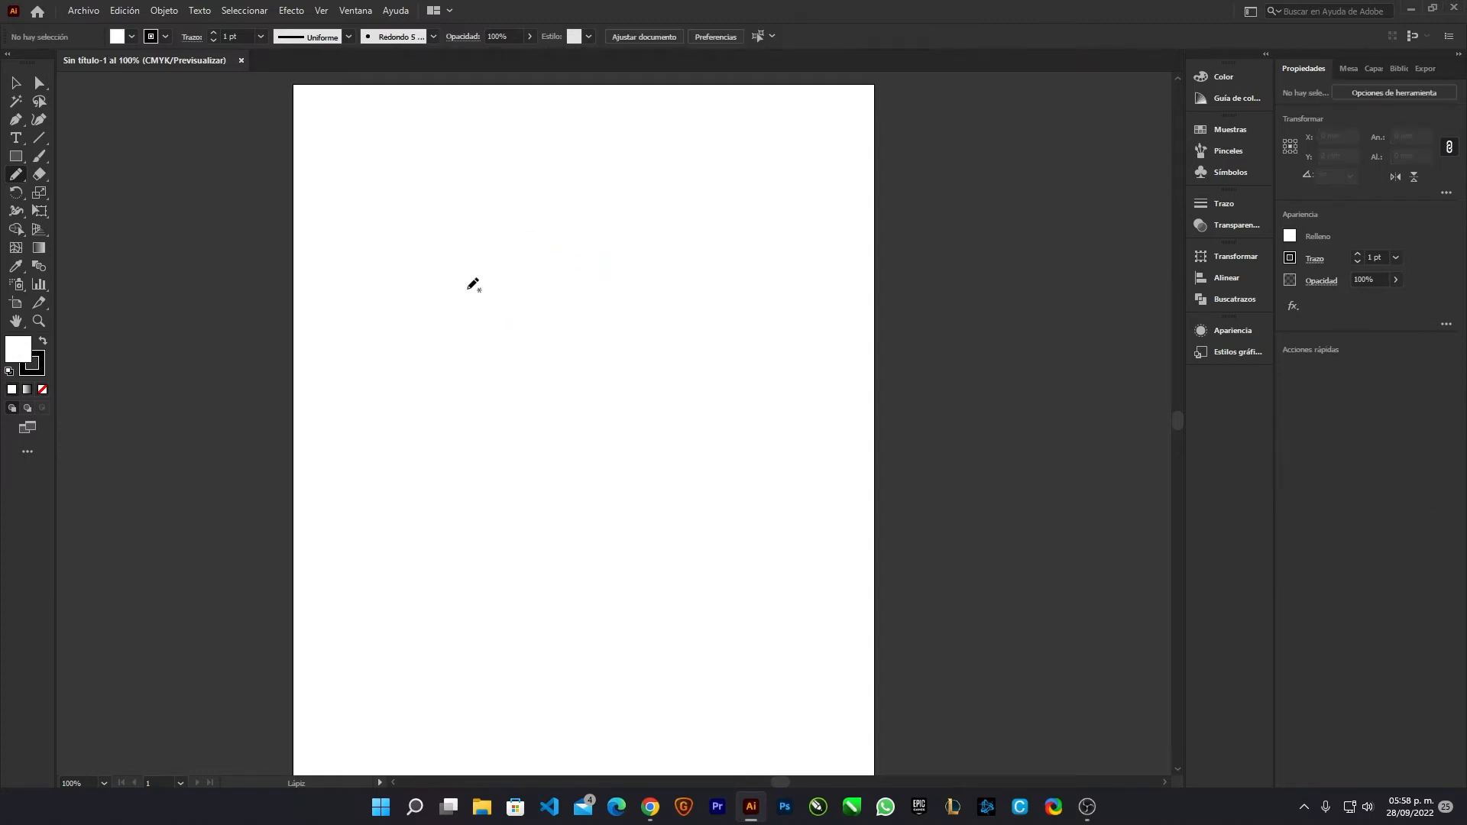
# Step: Try a curved pencil stroke about 21 × 23 mm on the empty artboard and undo it
pyautogui.moveTo(441, 281)
pyautogui.mouseDown()
pyautogui.moveTo(470, 273)
pyautogui.moveTo(456, 287)
pyautogui.moveTo(497, 306)
pyautogui.mouseUp()
pyautogui.scroll(3, 497, 307)
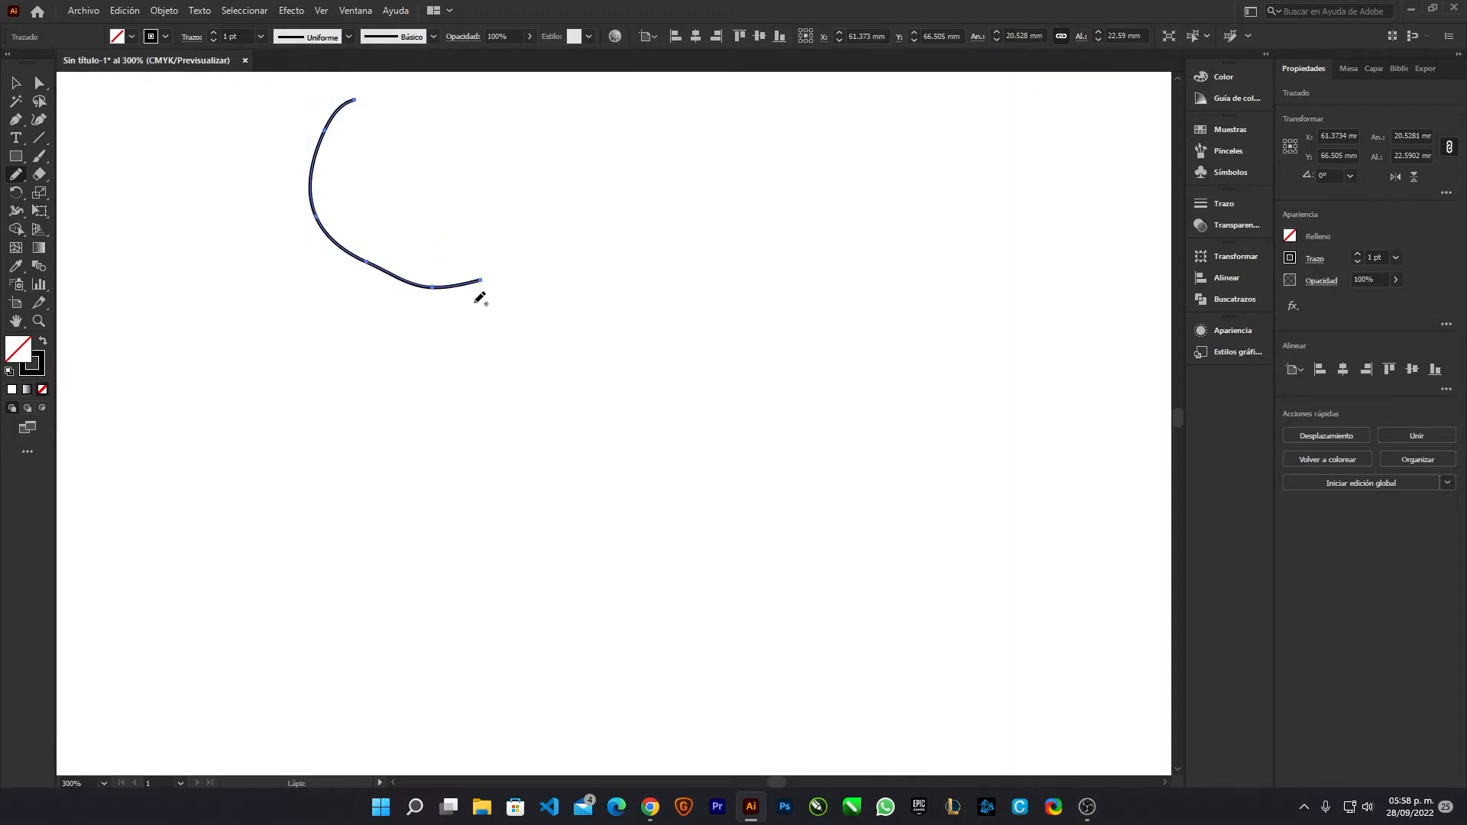
pyautogui.hotkey('ctrl', 'z')
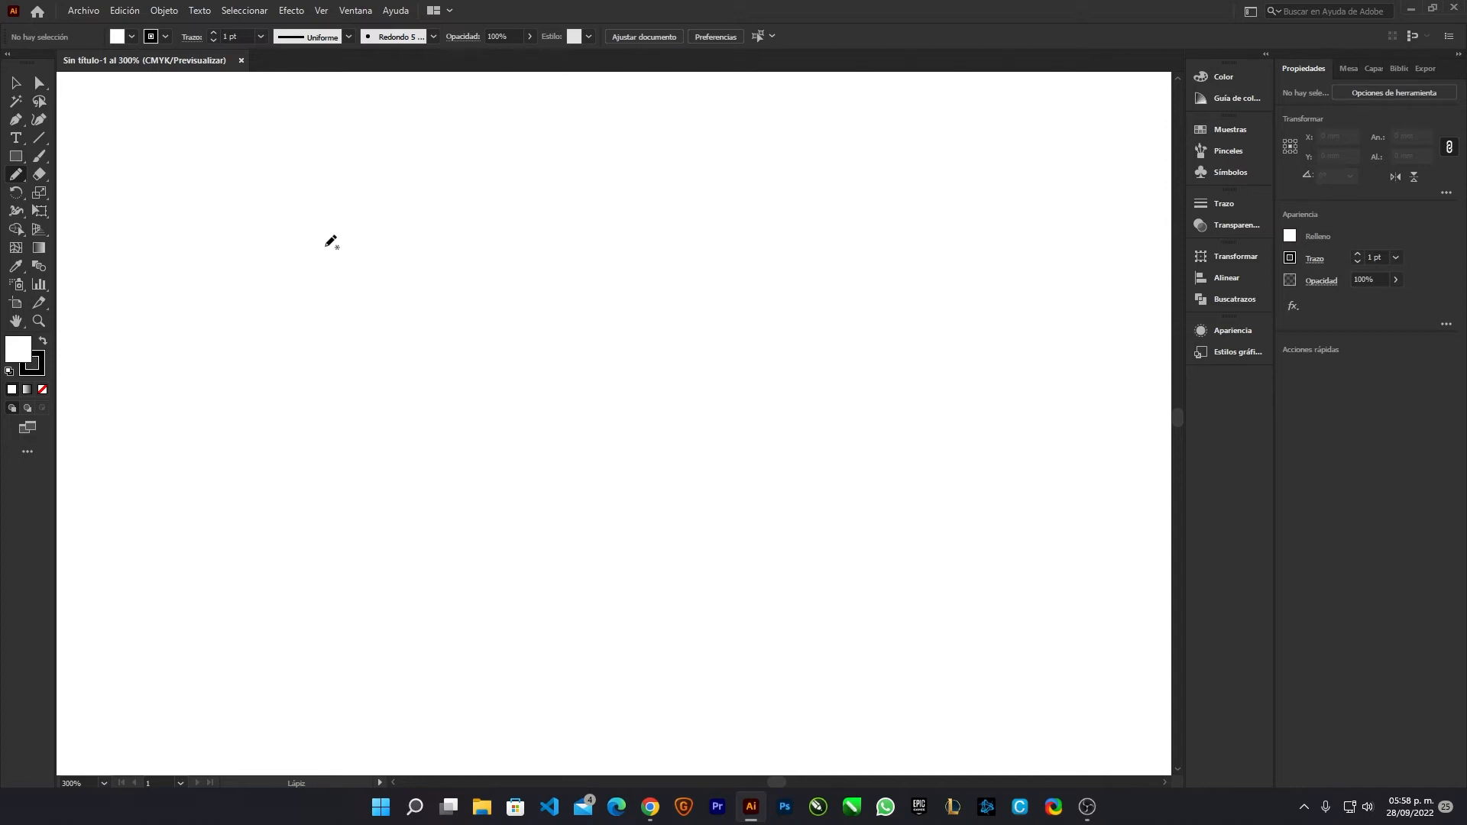
# Step: Draw a freehand face profile about 29 × 28 mm, extending it from the chin into a jaw and neck curve and redrawing its end
pyautogui.moveTo(334, 166)
pyautogui.mouseDown()
pyautogui.moveTo(312, 187)
pyautogui.moveTo(345, 210)
pyautogui.moveTo(350, 365)
pyautogui.mouseUp()
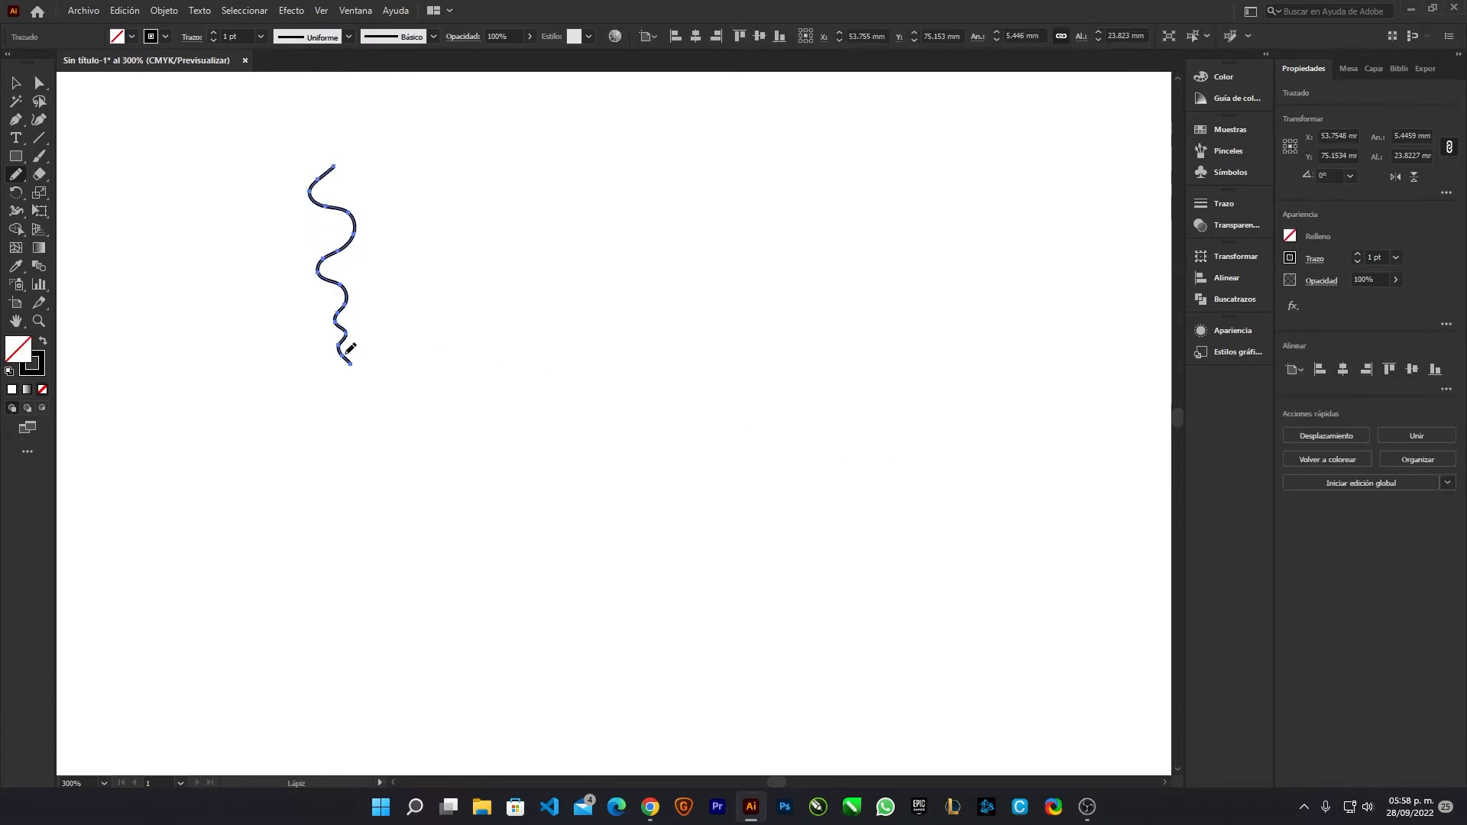
pyautogui.moveTo(341, 355)
pyautogui.mouseDown()
pyautogui.moveTo(508, 392)
pyautogui.moveTo(504, 290)
pyautogui.moveTo(526, 243)
pyautogui.mouseUp()
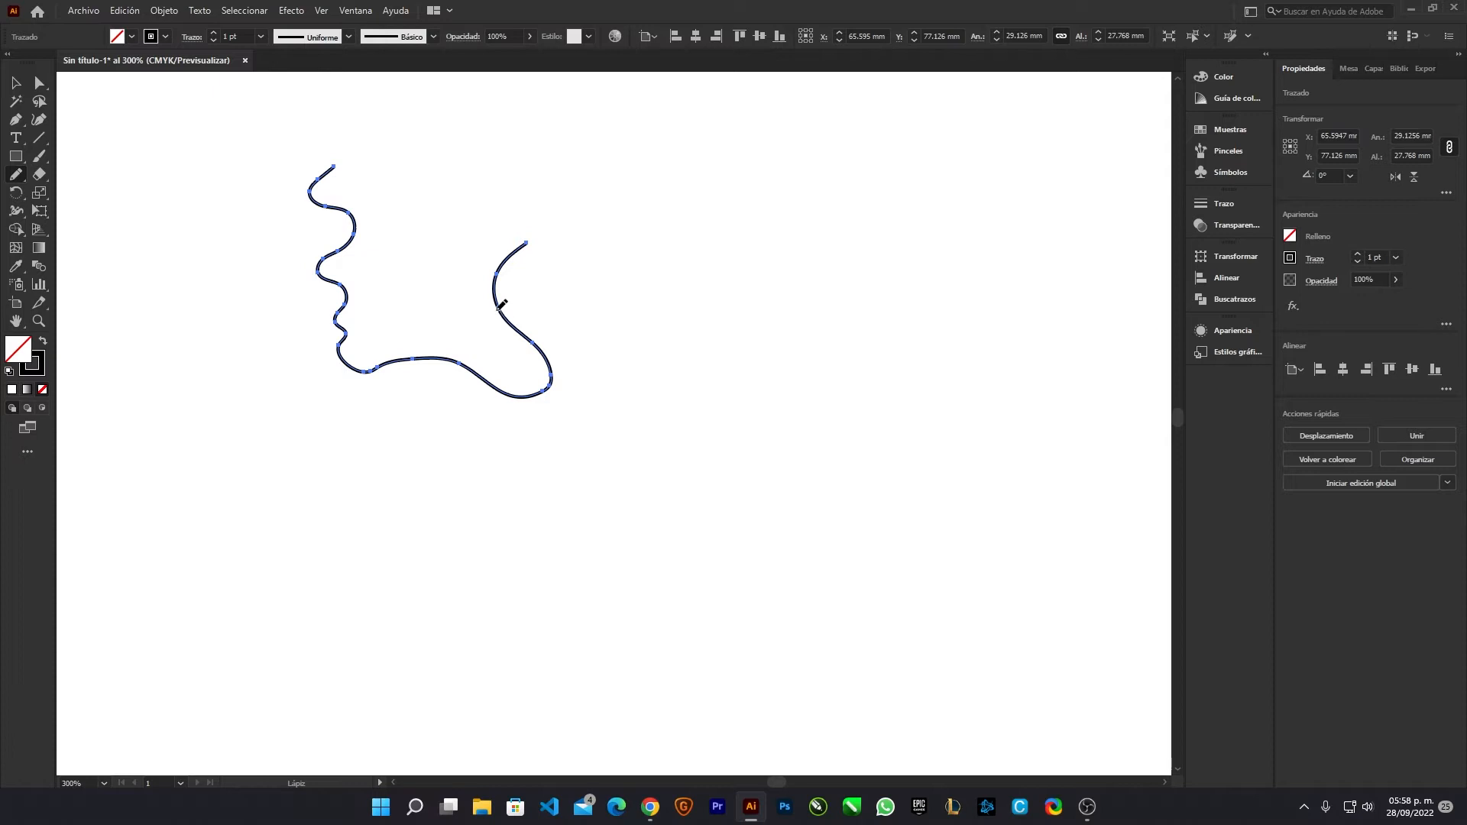
pyautogui.moveTo(509, 318); pyautogui.dragTo(563, 221)
pyautogui.moveTo(535, 337)
pyautogui.mouseDown()
pyautogui.moveTo(526, 258)
pyautogui.moveTo(609, 207)
pyautogui.mouseUp()
pyautogui.moveTo(542, 345)
pyautogui.mouseDown()
pyautogui.moveTo(501, 267)
pyautogui.moveTo(479, 270)
pyautogui.mouseUp()
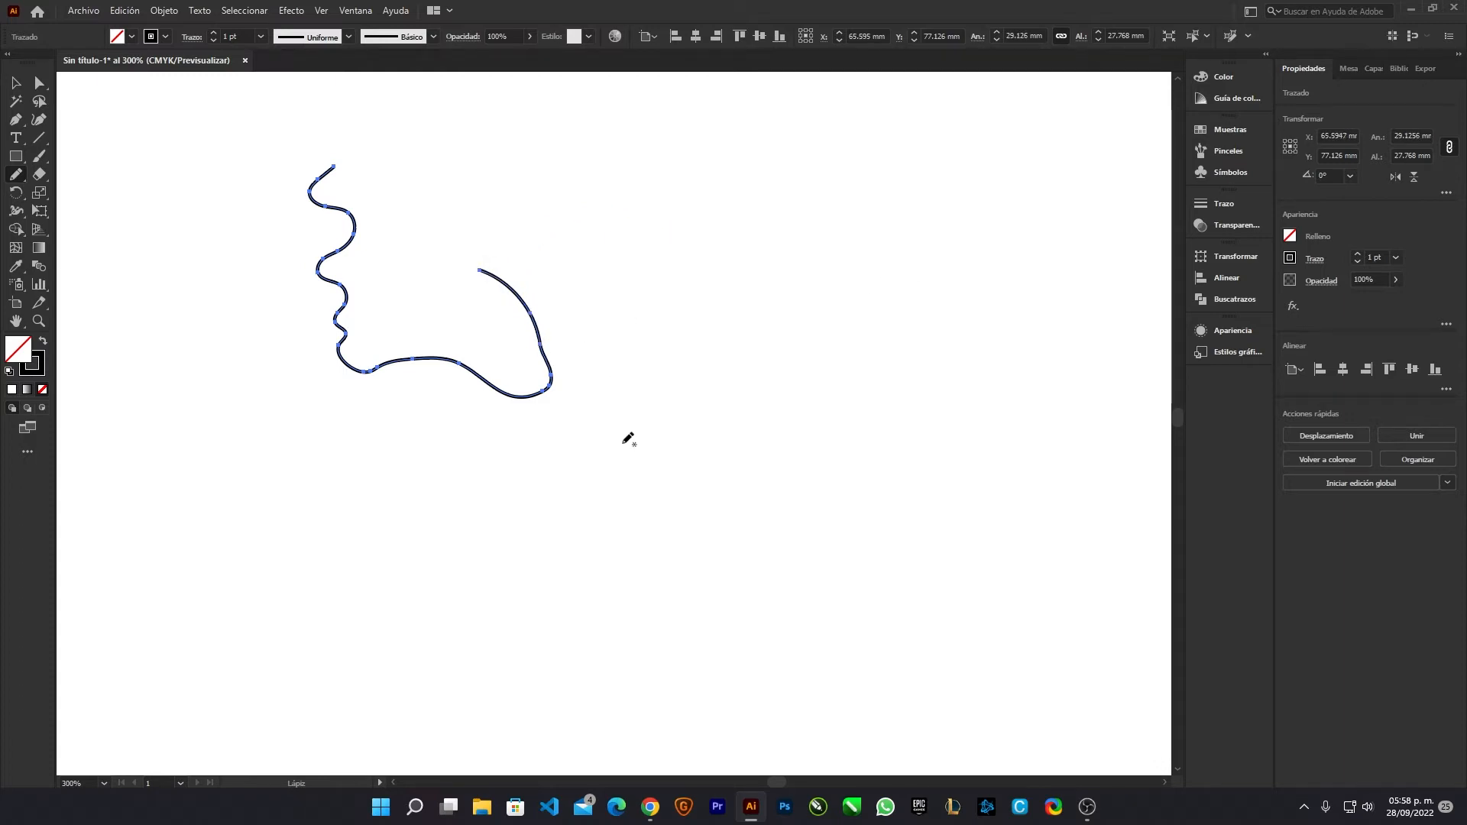
# Step: Redraw the nose and forehead section of the selected face profile, making the whole line about 29 × 30 mm
pyautogui.moveTo(453, 360); pyautogui.dragTo(425, 396)
pyautogui.moveTo(333, 165); pyautogui.dragTo(407, 359)
pyautogui.moveTo(326, 254)
pyautogui.mouseDown()
pyautogui.moveTo(327, 170)
pyautogui.moveTo(364, 155)
pyautogui.mouseUp()
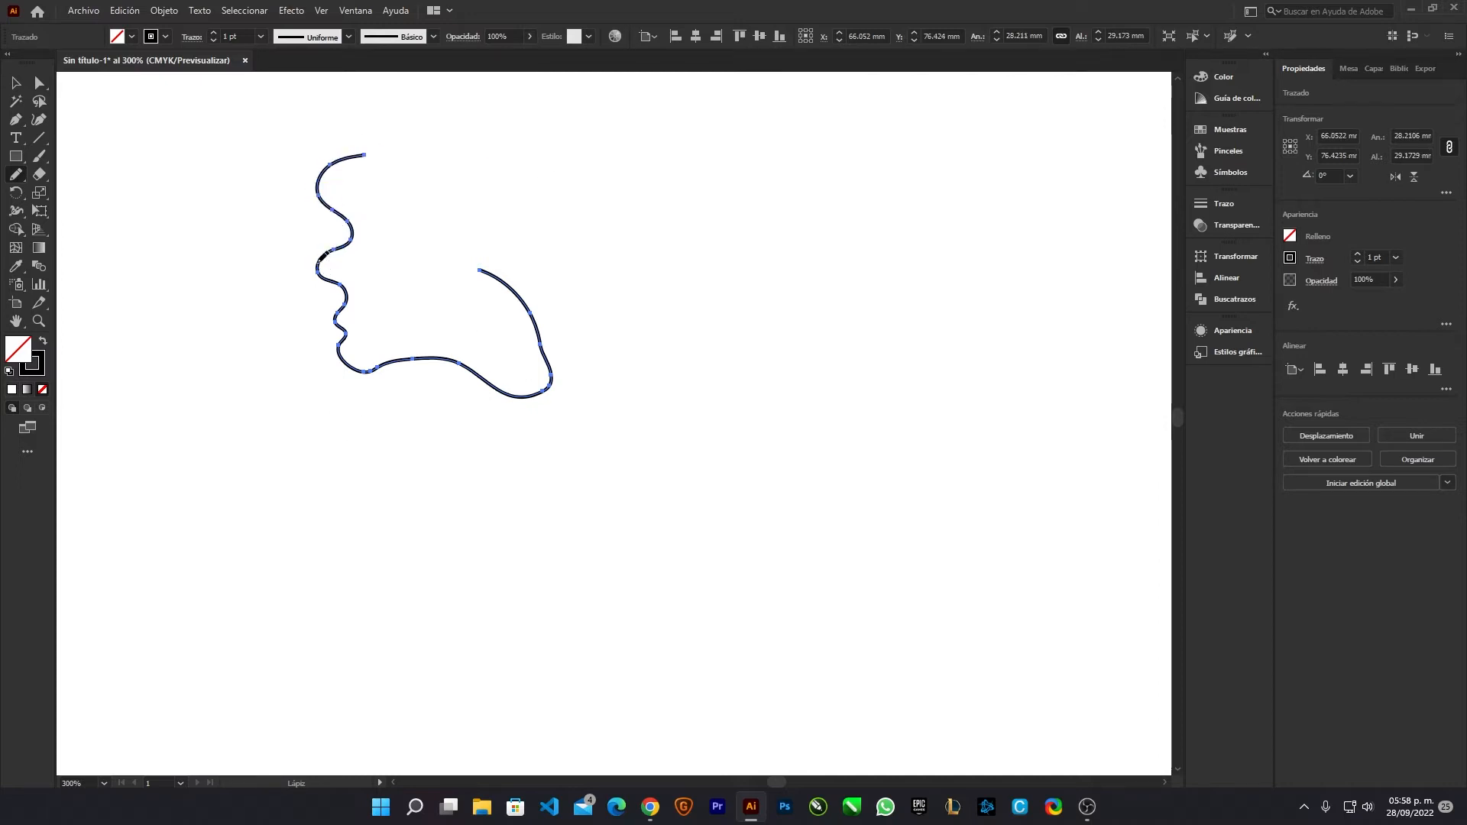
pyautogui.moveTo(326, 253)
pyautogui.mouseDown()
pyautogui.moveTo(311, 213)
pyautogui.moveTo(377, 149)
pyautogui.mouseUp()
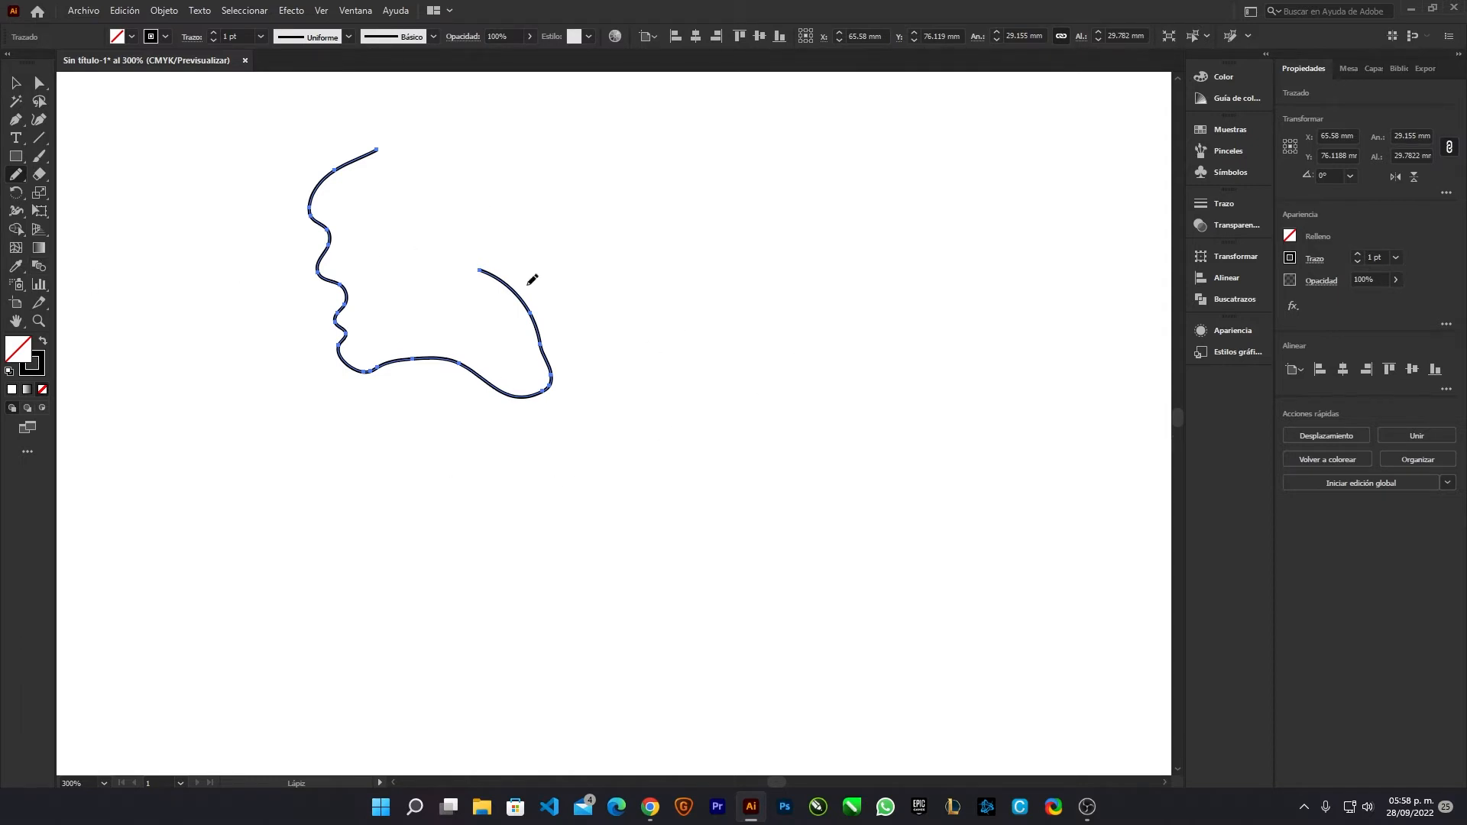
# Step: Draw a rough open circle about 9 mm across beside the face profile and delete it
pyautogui.moveTo(628, 174)
pyautogui.mouseDown()
pyautogui.moveTo(590, 232)
pyautogui.moveTo(642, 254)
pyautogui.moveTo(663, 230)
pyautogui.moveTo(641, 178)
pyautogui.mouseUp()
pyautogui.scroll(6, 635, 177)
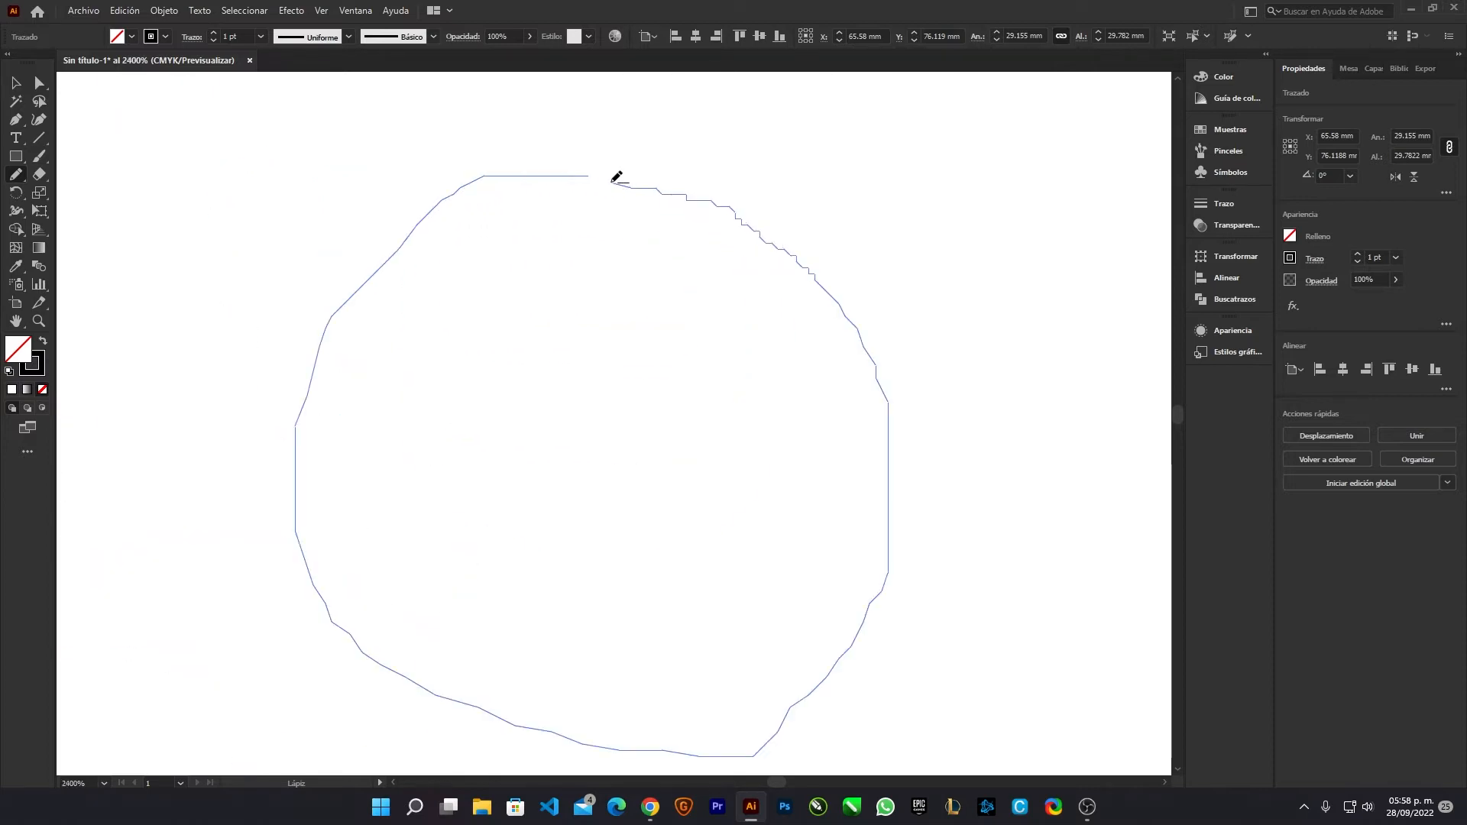
pyautogui.moveTo(617, 178); pyautogui.dragTo(633, 178)
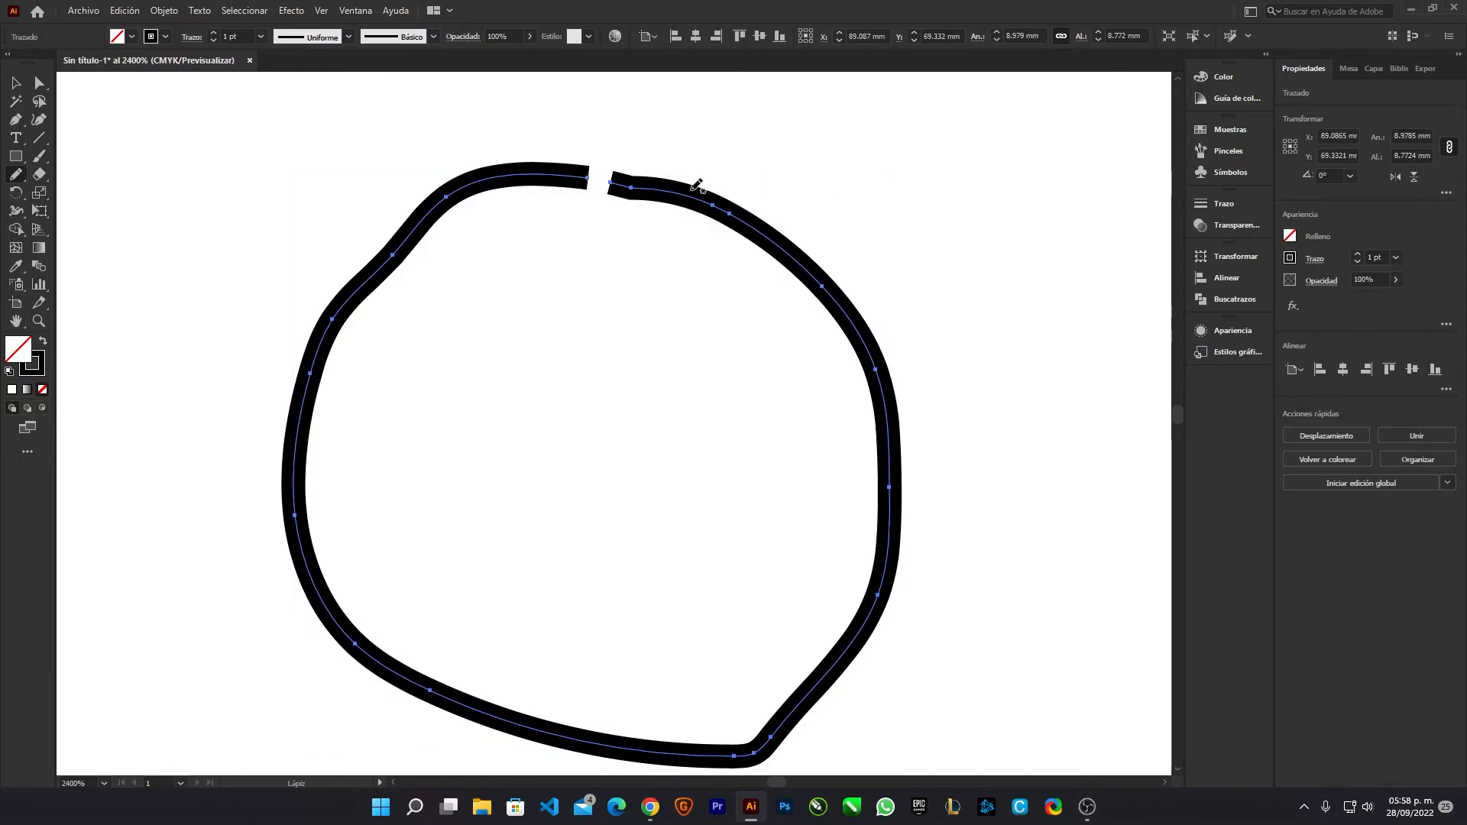
pyautogui.press('Delete')
# Step: Draw two tiny closed pencil loops, one above the other, the lower about 1.6 mm across, and delete both
pyautogui.moveTo(639, 163)
pyautogui.mouseDown()
pyautogui.moveTo(655, 281)
pyautogui.moveTo(671, 201)
pyautogui.moveTo(650, 172)
pyautogui.mouseUp()
pyautogui.moveTo(673, 330)
pyautogui.mouseDown()
pyautogui.moveTo(697, 414)
pyautogui.moveTo(682, 327)
pyautogui.mouseUp()
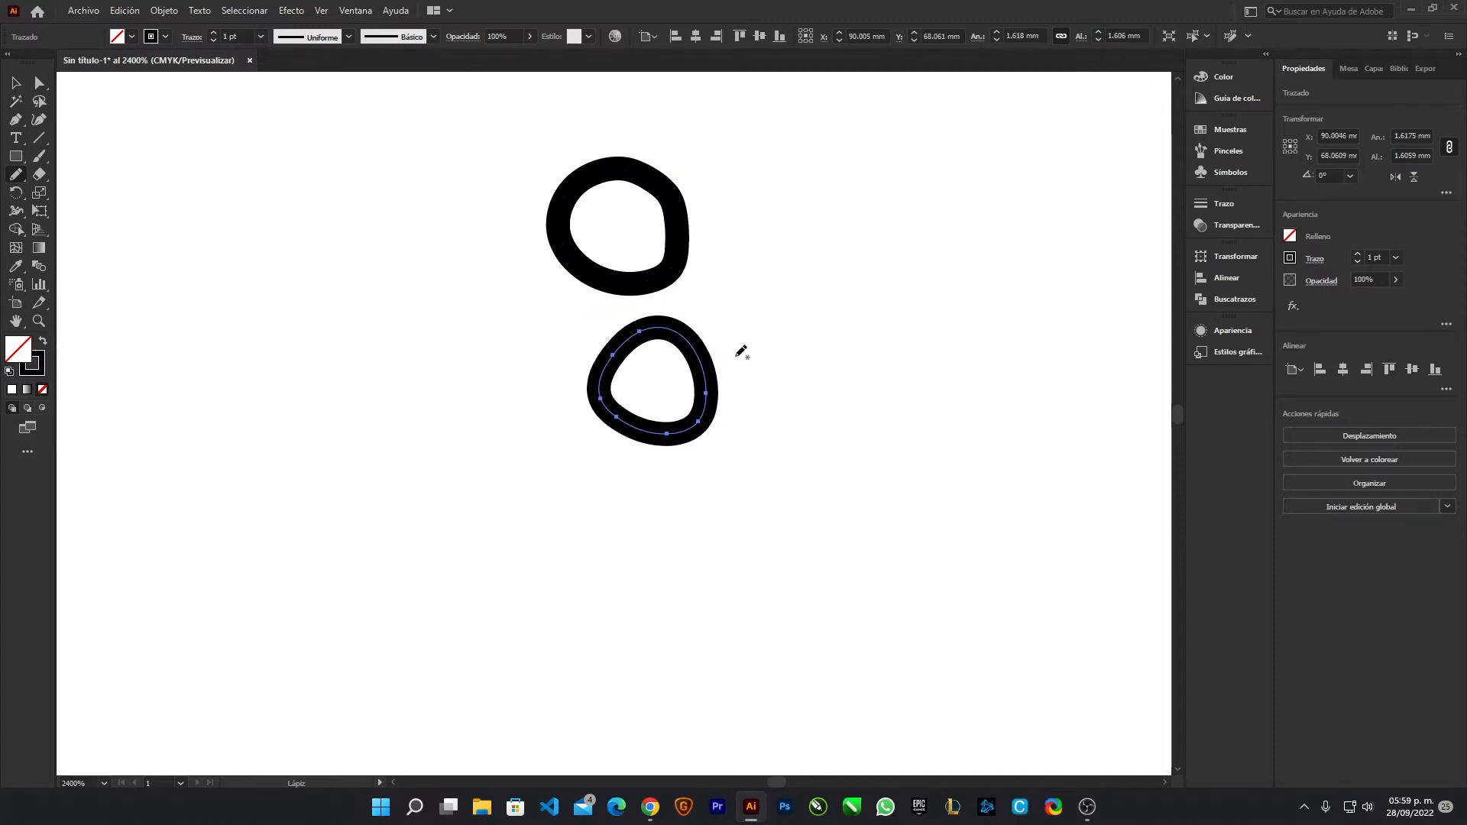
pyautogui.scroll(-8, 672, 290)
pyautogui.scroll(2, 737, 295)
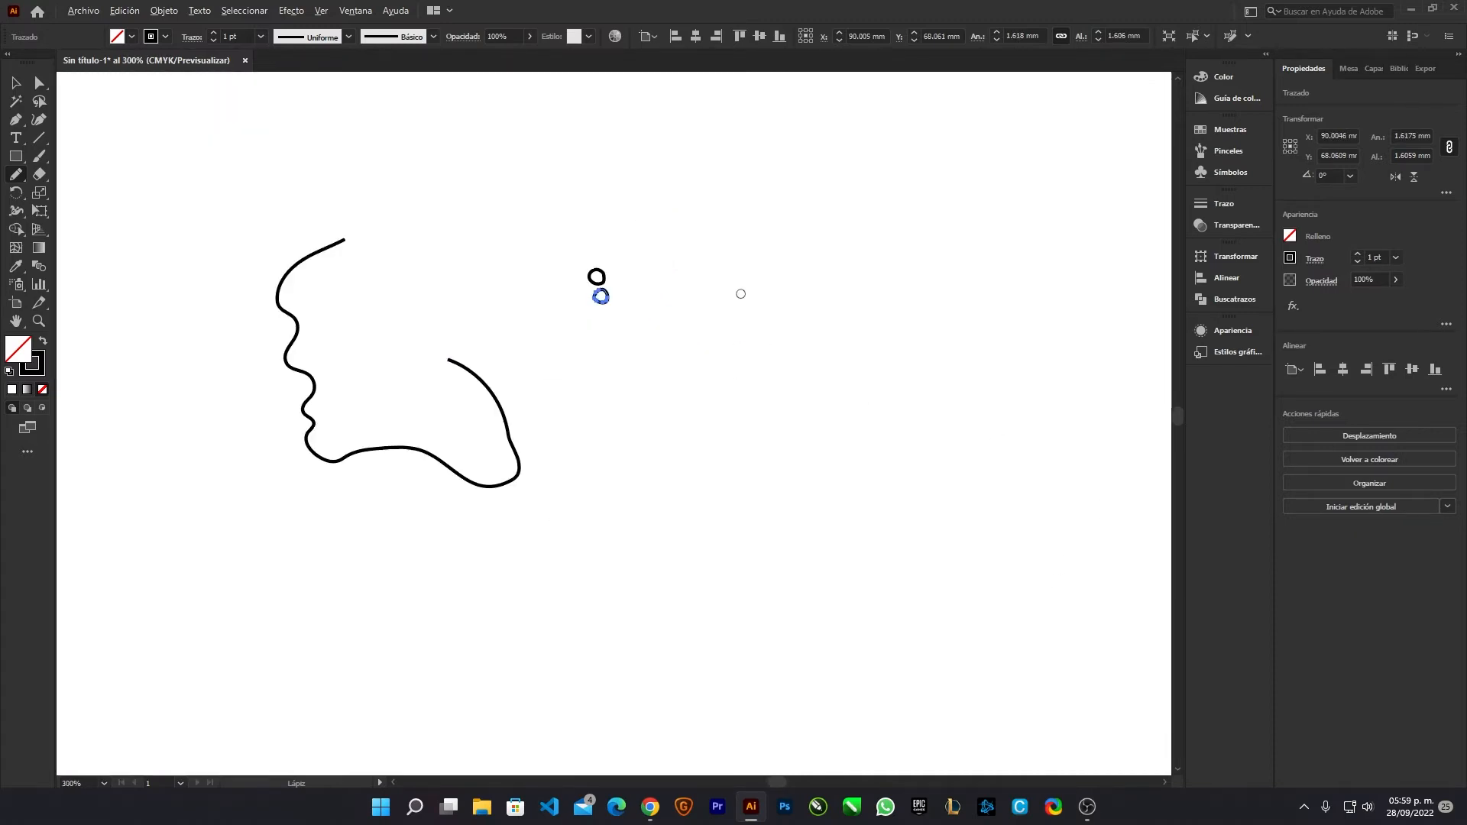
pyautogui.press('v')
pyautogui.moveTo(569, 239); pyautogui.dragTo(615, 308)
pyautogui.press('Delete')
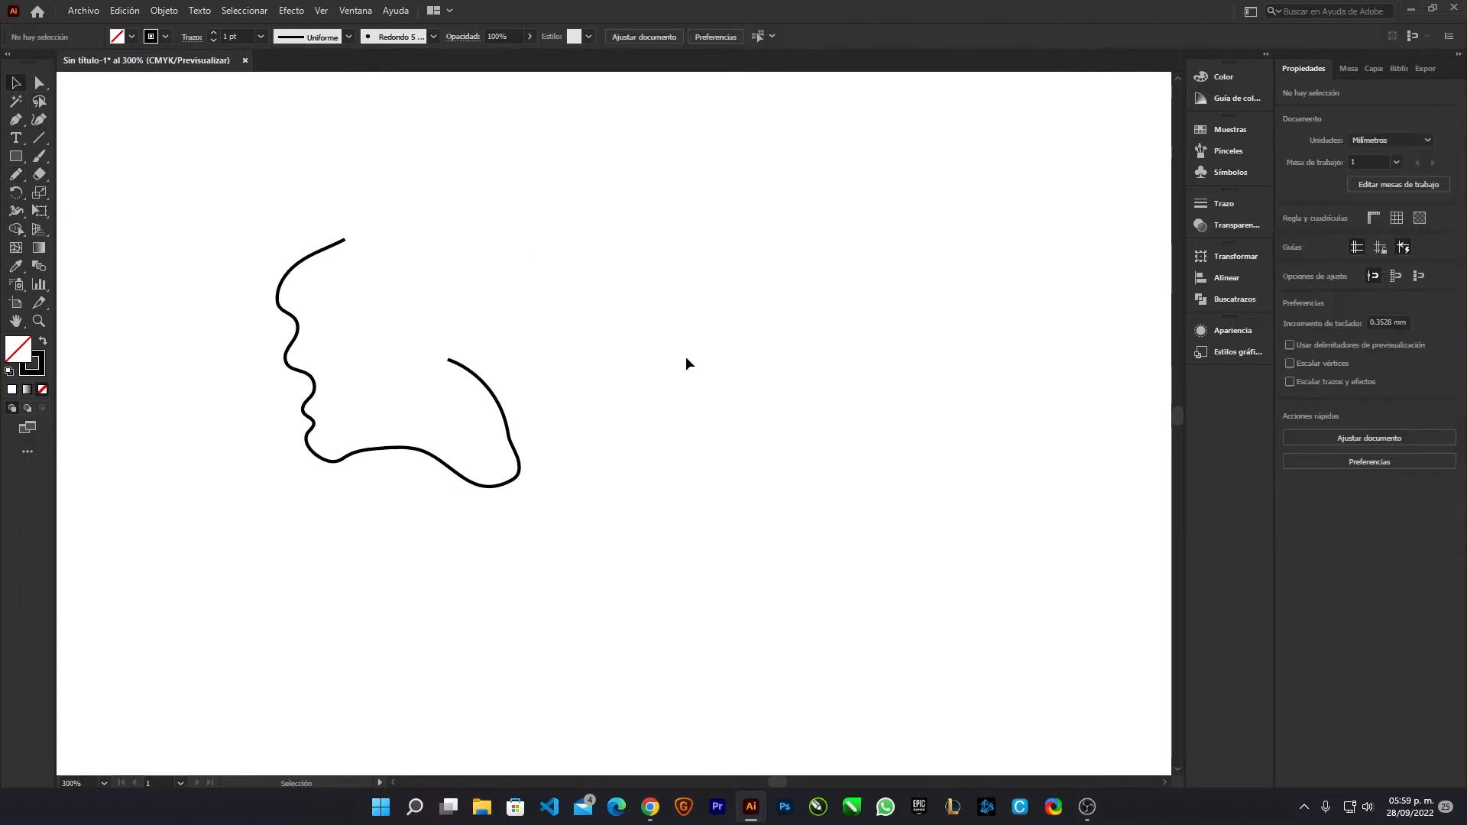
# Step: Draw a closed pencil circle and a larger closed loop about 27 × 24 mm beside the profile, and delete both
pyautogui.click(15, 174)
pyautogui.moveTo(673, 201)
pyautogui.mouseDown()
pyautogui.moveTo(598, 286)
pyautogui.moveTo(711, 288)
pyautogui.moveTo(678, 199)
pyautogui.mouseUp()
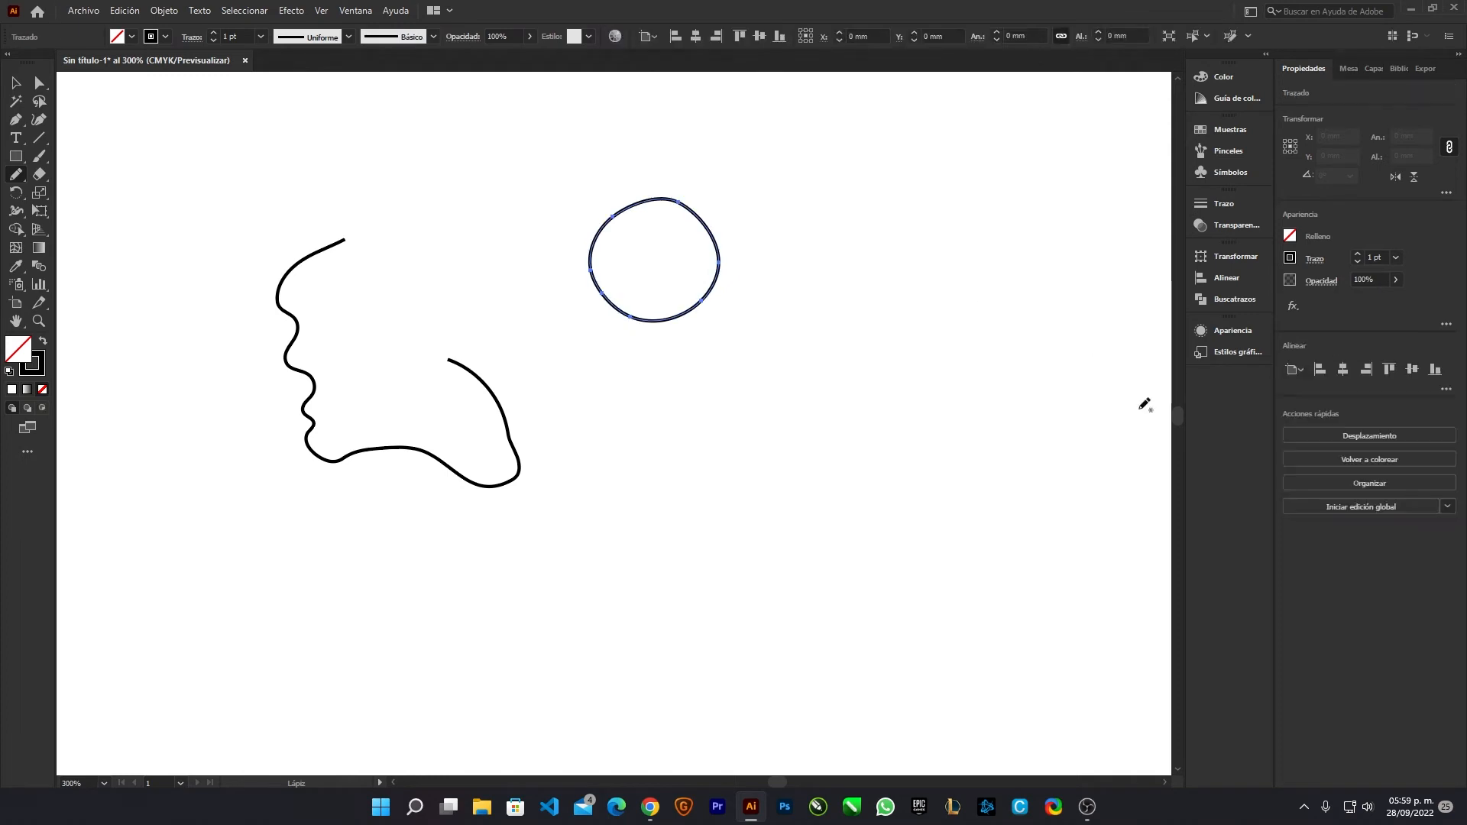
pyautogui.moveTo(813, 321)
pyautogui.mouseDown()
pyautogui.moveTo(694, 354)
pyautogui.moveTo(884, 370)
pyautogui.moveTo(835, 318)
pyautogui.moveTo(816, 321)
pyautogui.mouseUp()
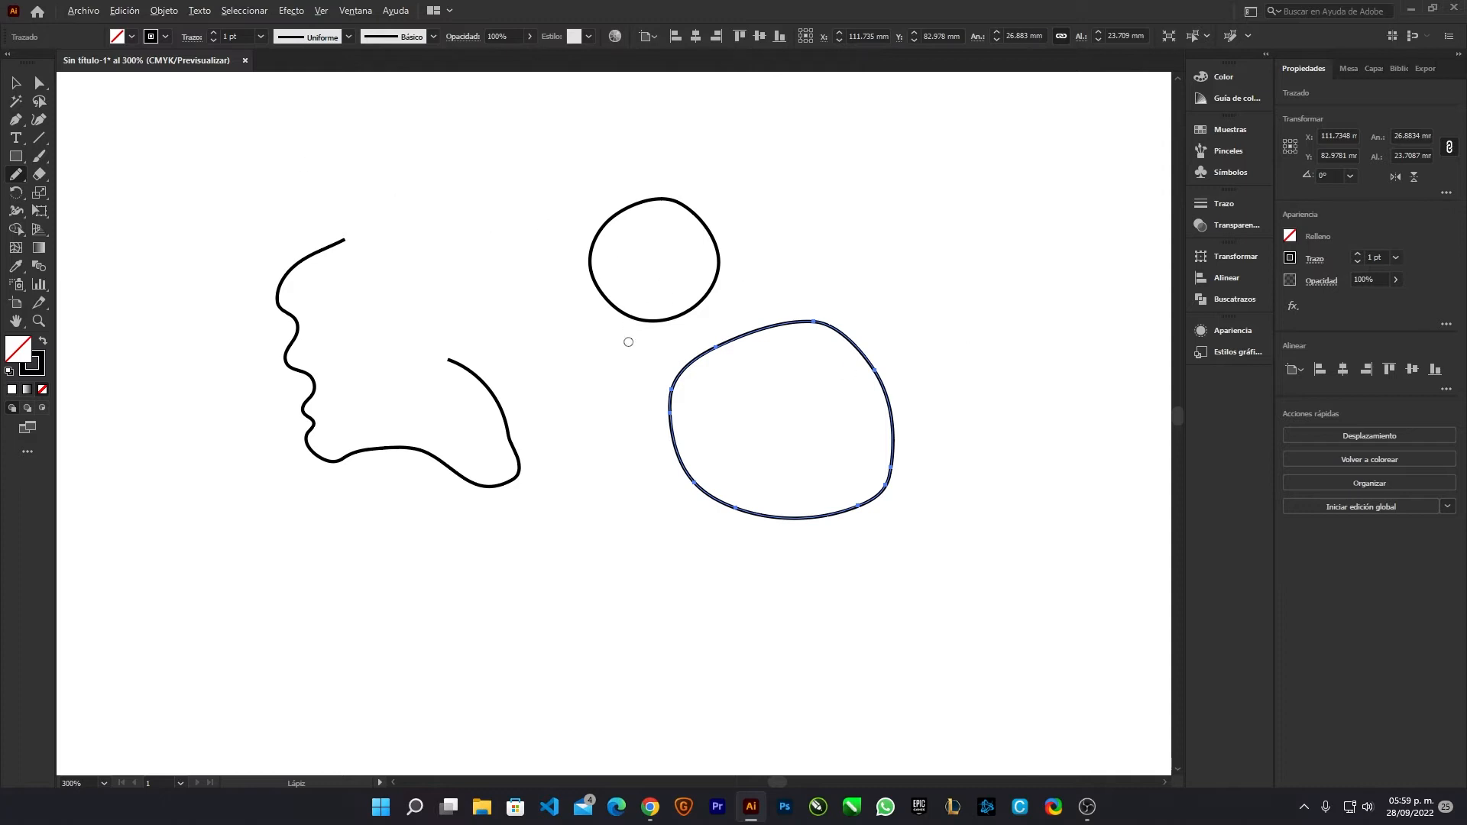
pyautogui.scroll(-2, 629, 328)
pyautogui.scroll(1, 669, 355)
pyautogui.press('v')
pyautogui.moveTo(863, 475); pyautogui.dragTo(571, 229)
pyautogui.press('Delete')
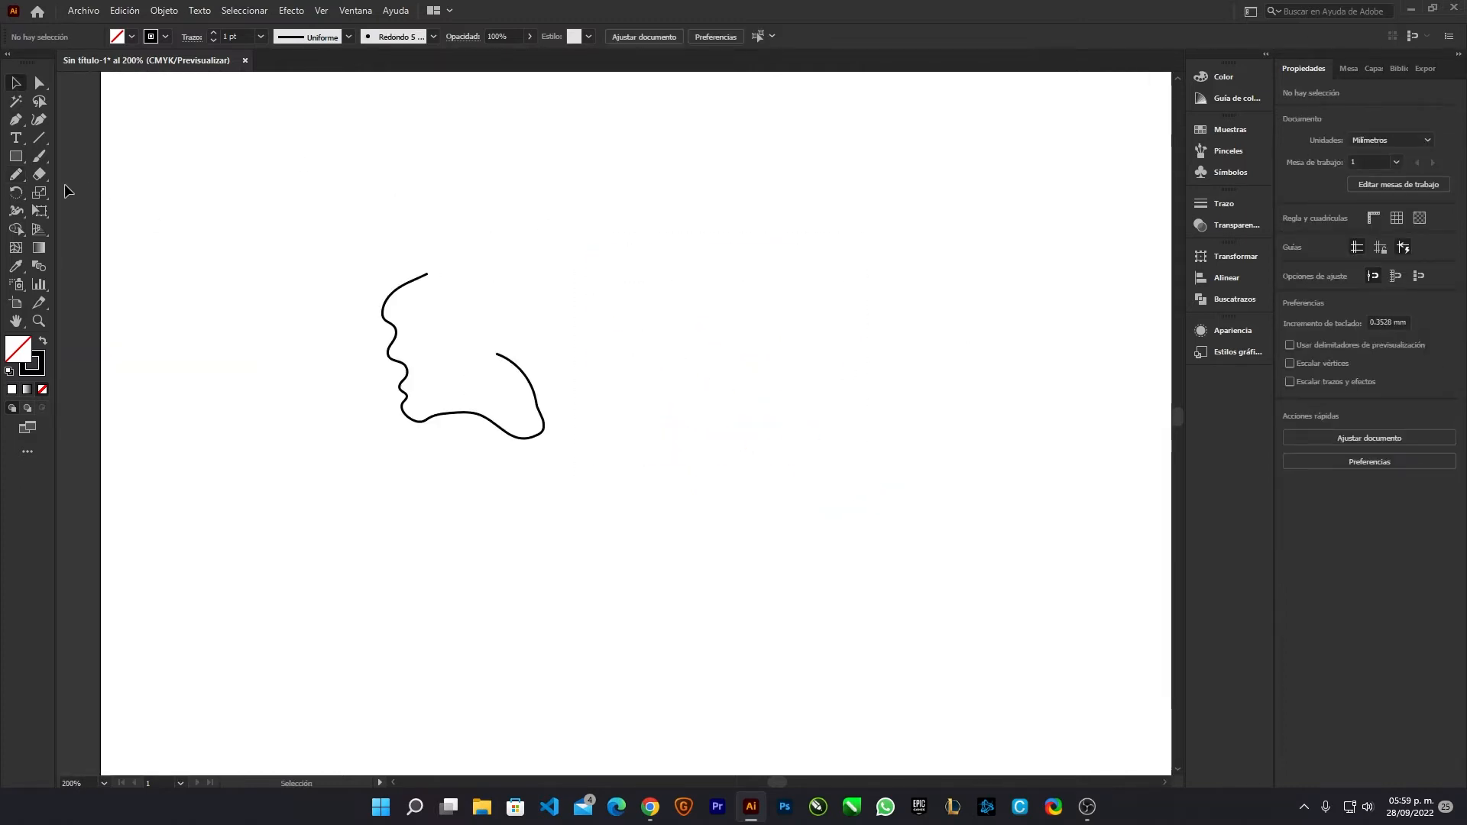
# Step: Accept the Pencil tool options with Fidelity at its middle setting, and draw a wavy line about 7 × 25 mm in front of the face profile
pyautogui.doubleClick(16, 174)
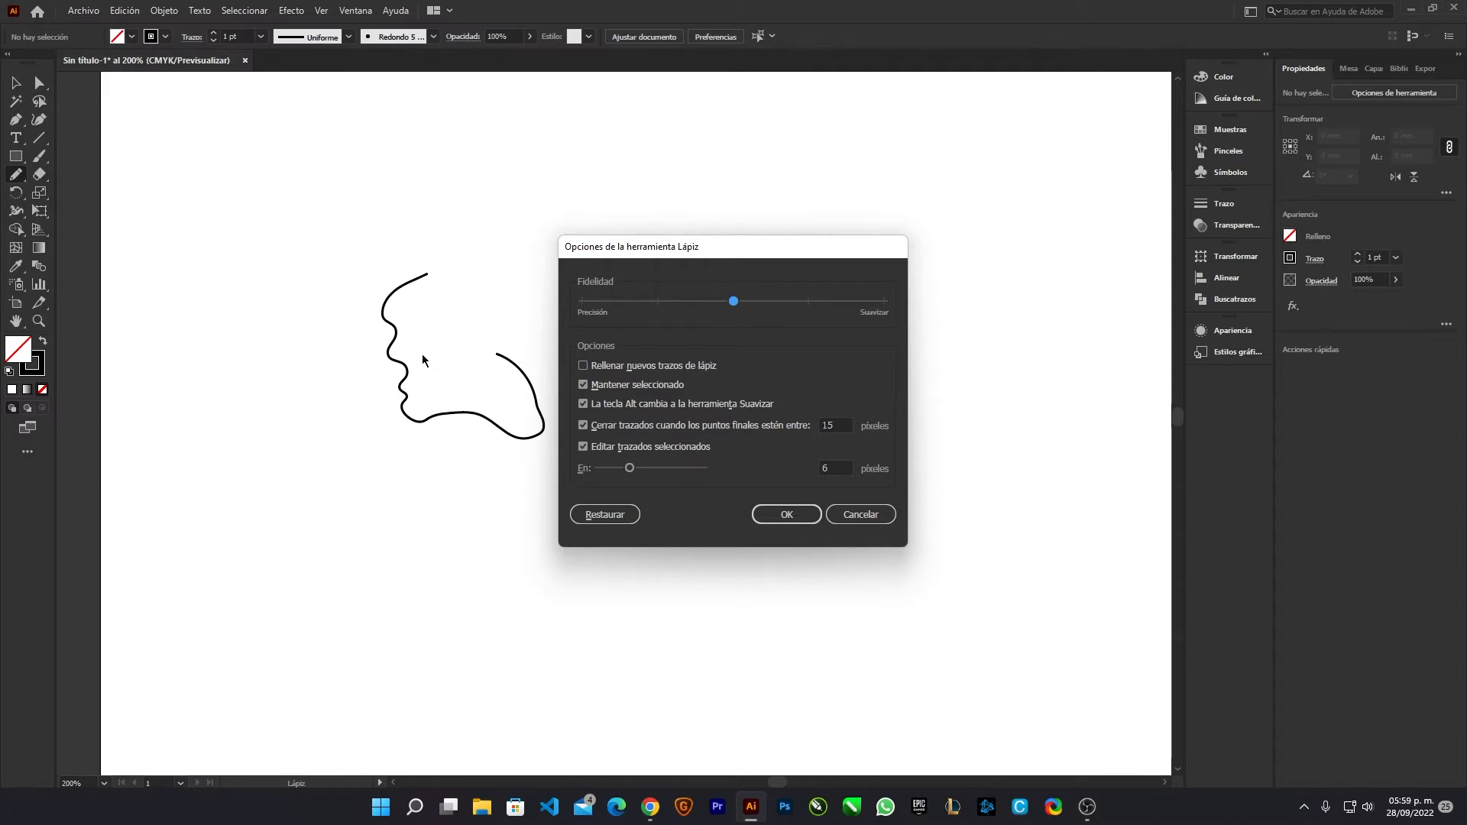
pyautogui.click(776, 516)
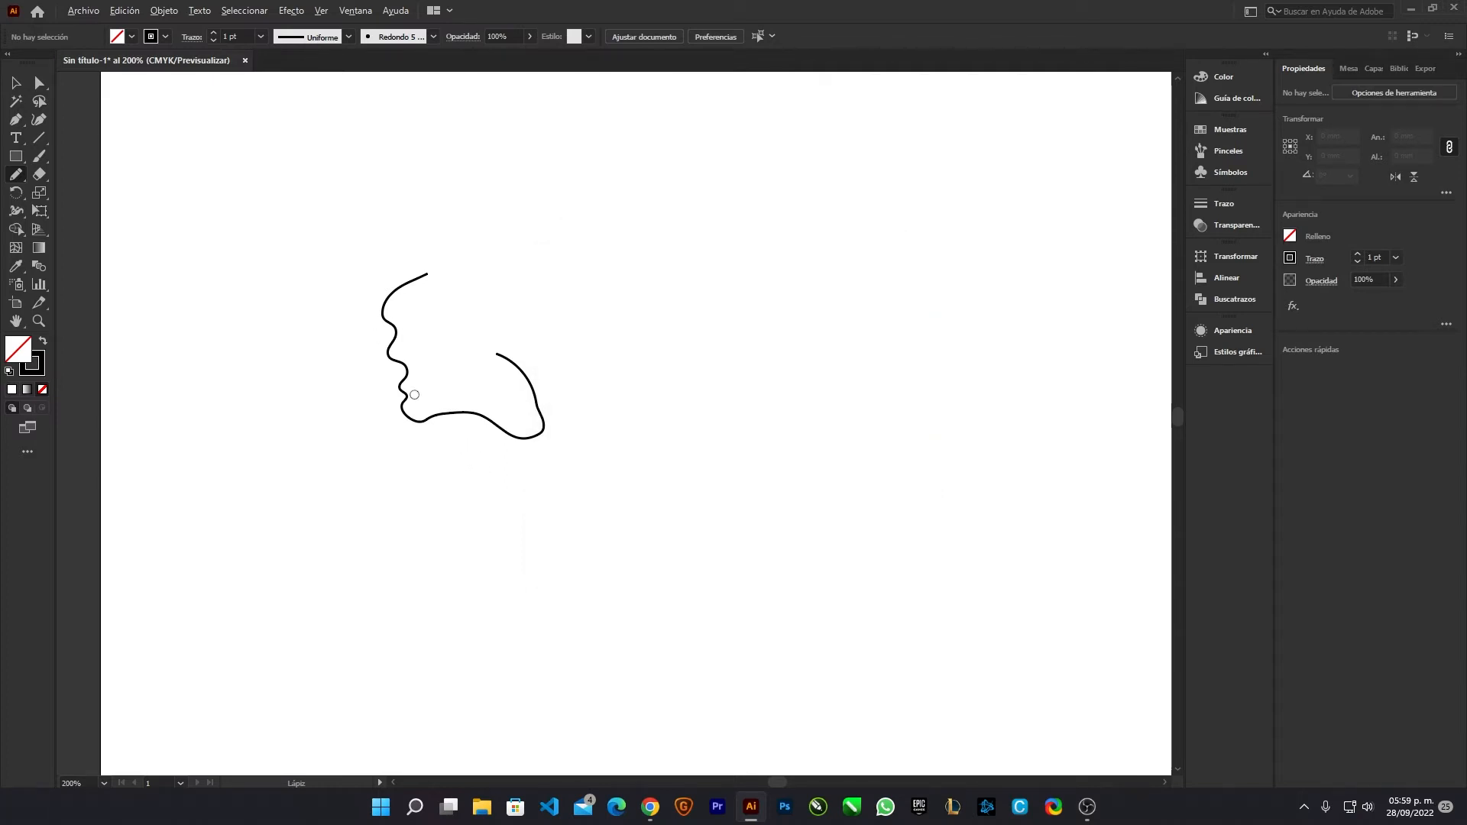
pyautogui.scroll(6, 406, 382)
pyautogui.scroll(-6, 342, 245)
pyautogui.moveTo(288, 267)
pyautogui.mouseDown()
pyautogui.moveTo(294, 446)
pyautogui.moveTo(341, 492)
pyautogui.mouseUp()
pyautogui.scroll(2, 290, 449)
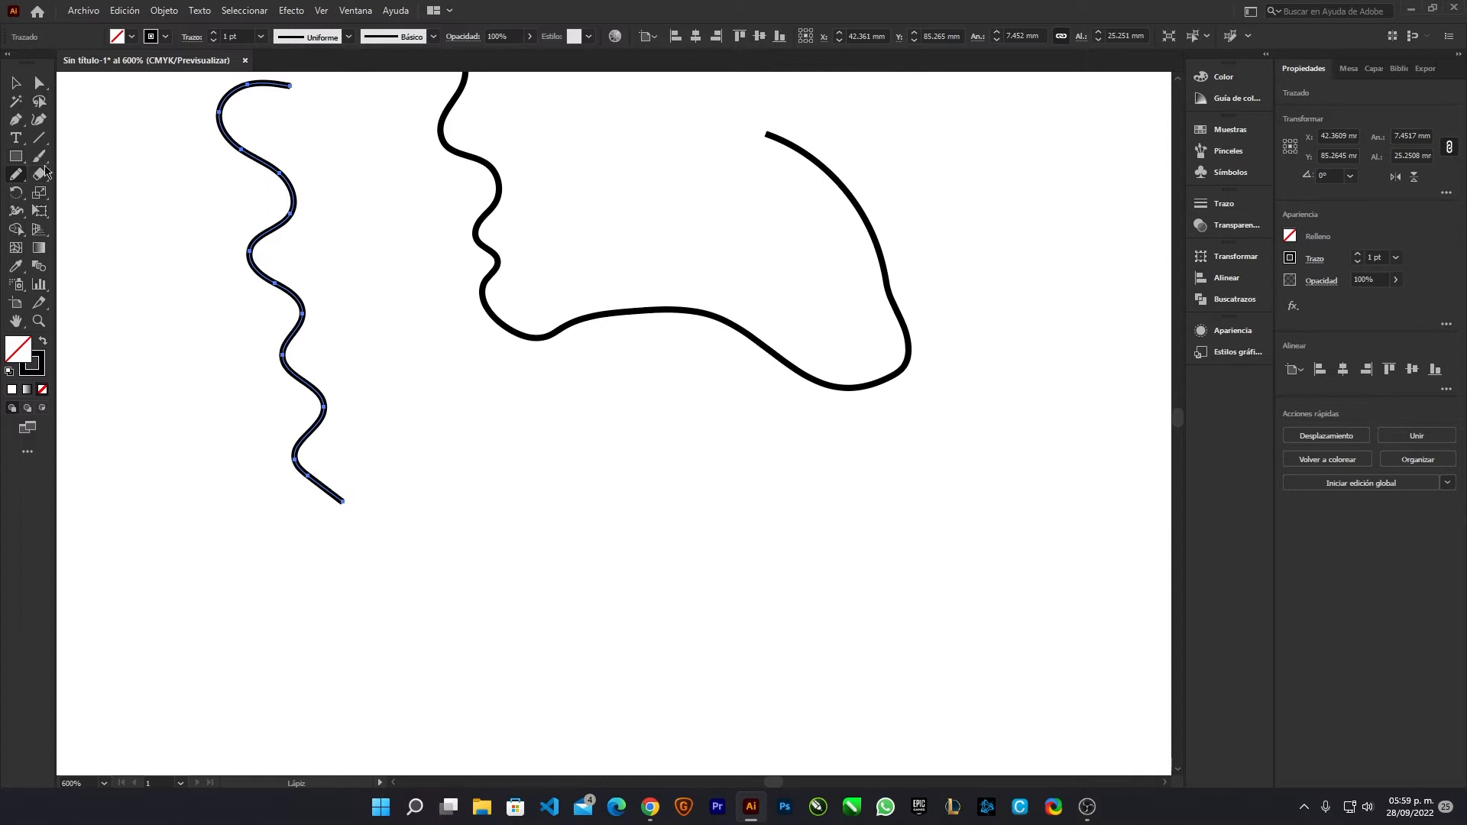
# Step: Set the Pencil tool's Fidelity to full Precision
pyautogui.doubleClick(17, 177)
pyautogui.moveTo(594, 303); pyautogui.dragTo(584, 303)
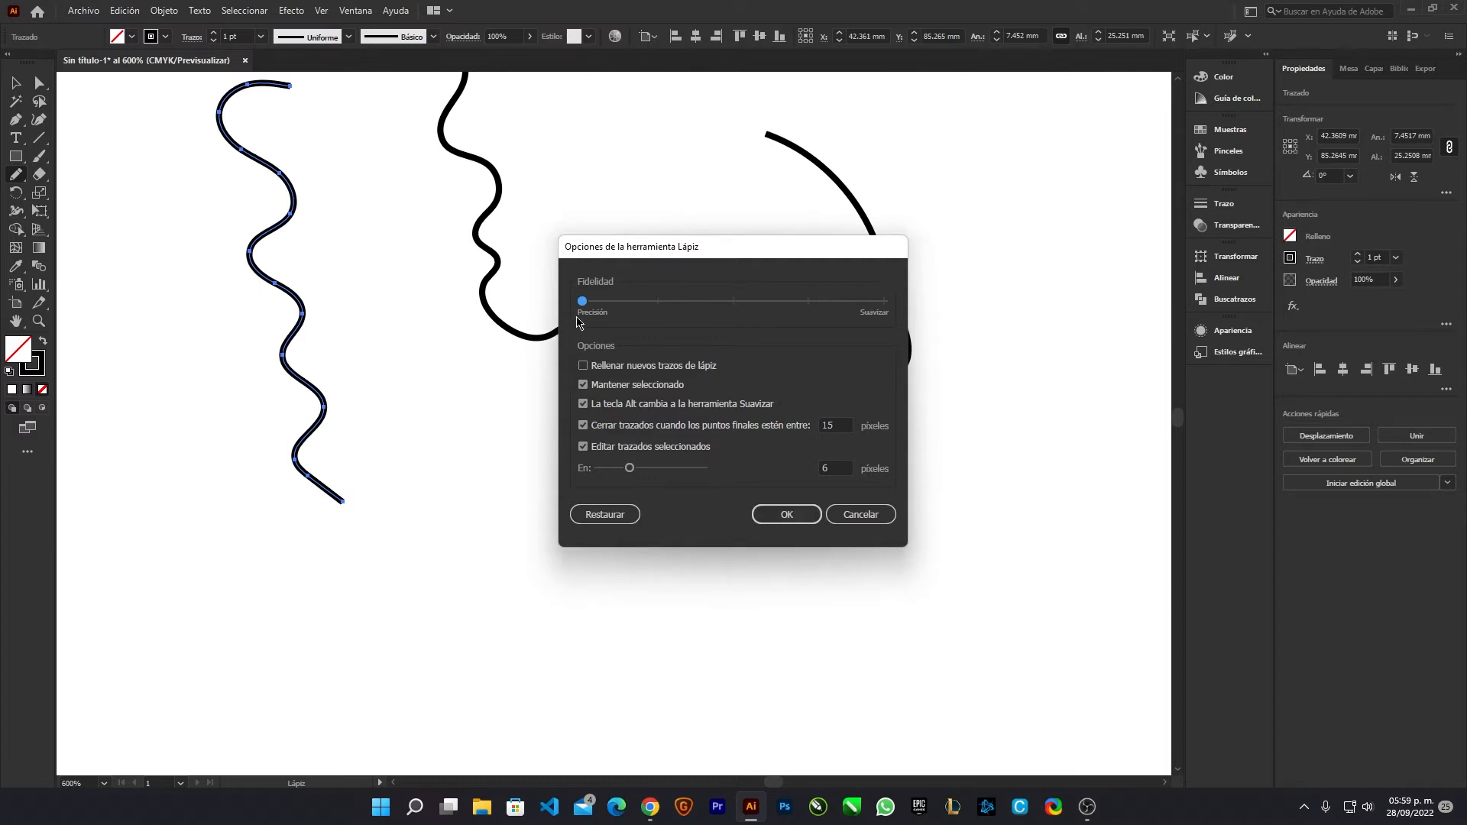
pyautogui.click(775, 514)
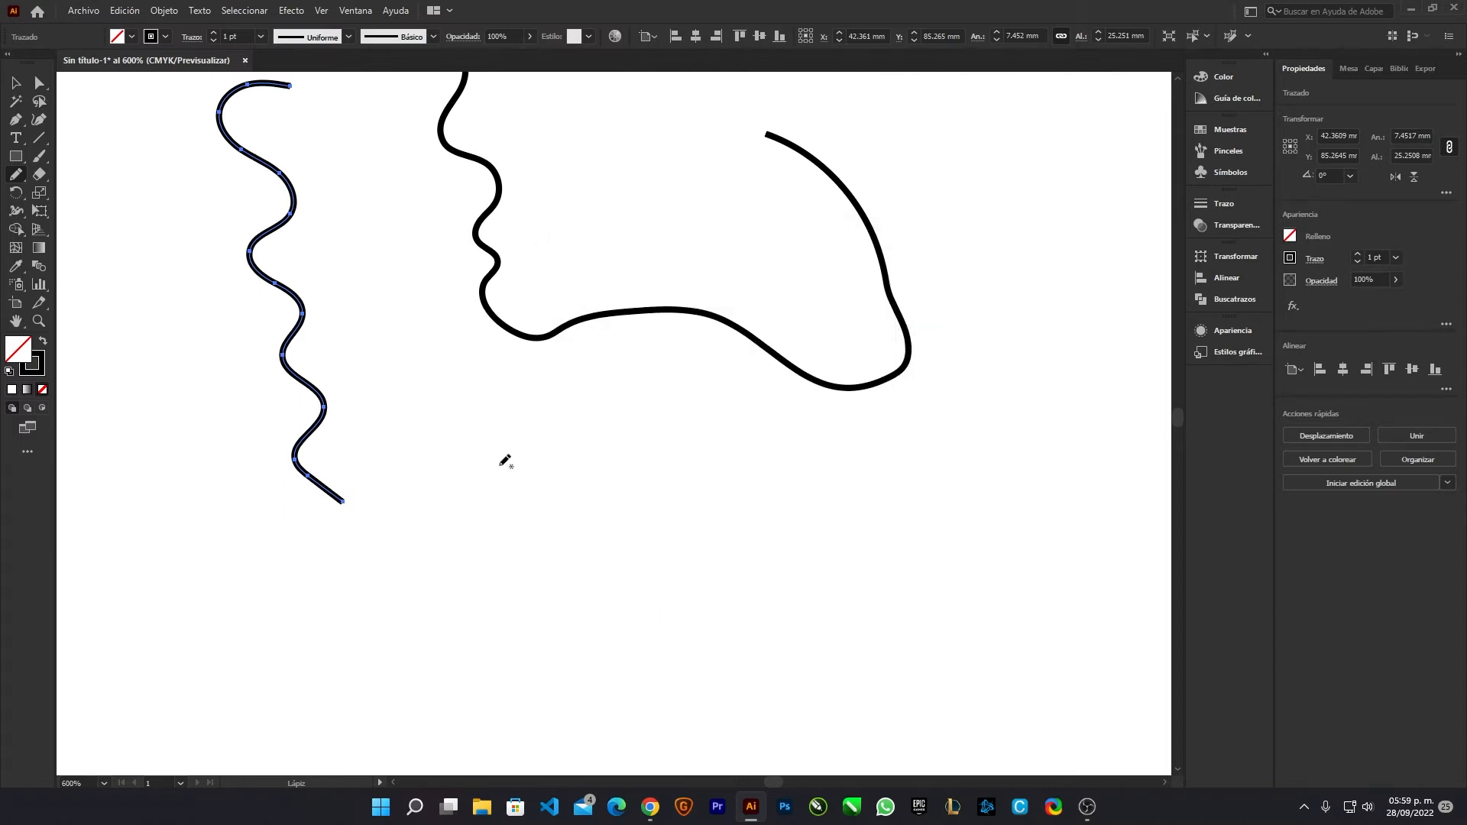
# Step: Draw a wavy pencil line about 2.5 × 13 mm below the chin of the face profile
pyautogui.moveTo(462, 394)
pyautogui.mouseDown()
pyautogui.moveTo(478, 431)
pyautogui.moveTo(470, 614)
pyautogui.mouseUp()
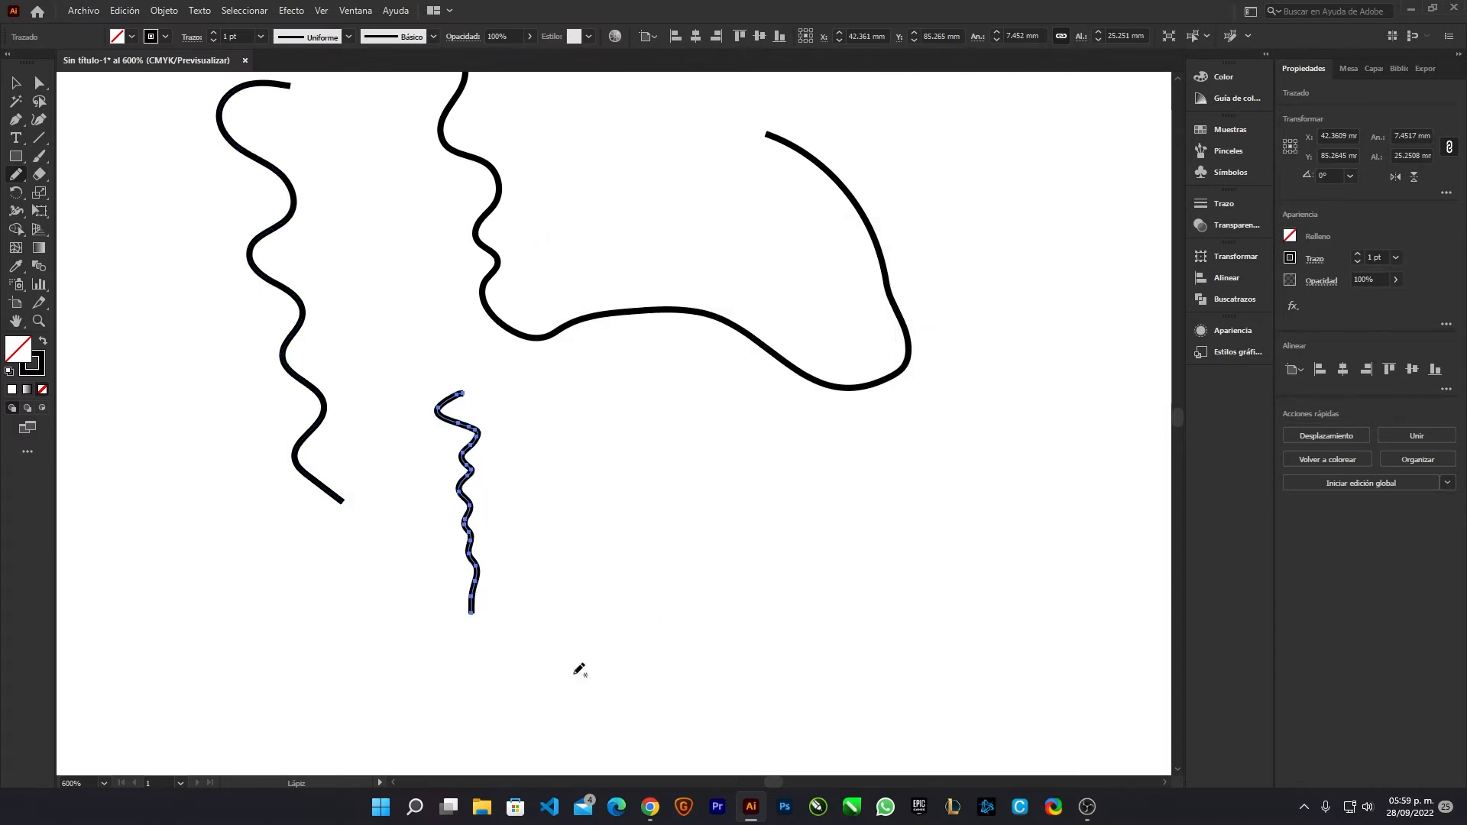
pyautogui.keyDown('alt'); pyautogui.scroll(1, 475, 573); pyautogui.keyUp('alt')
pyautogui.keyDown('alt'); pyautogui.scroll(2, 478, 571); pyautogui.keyUp('alt')
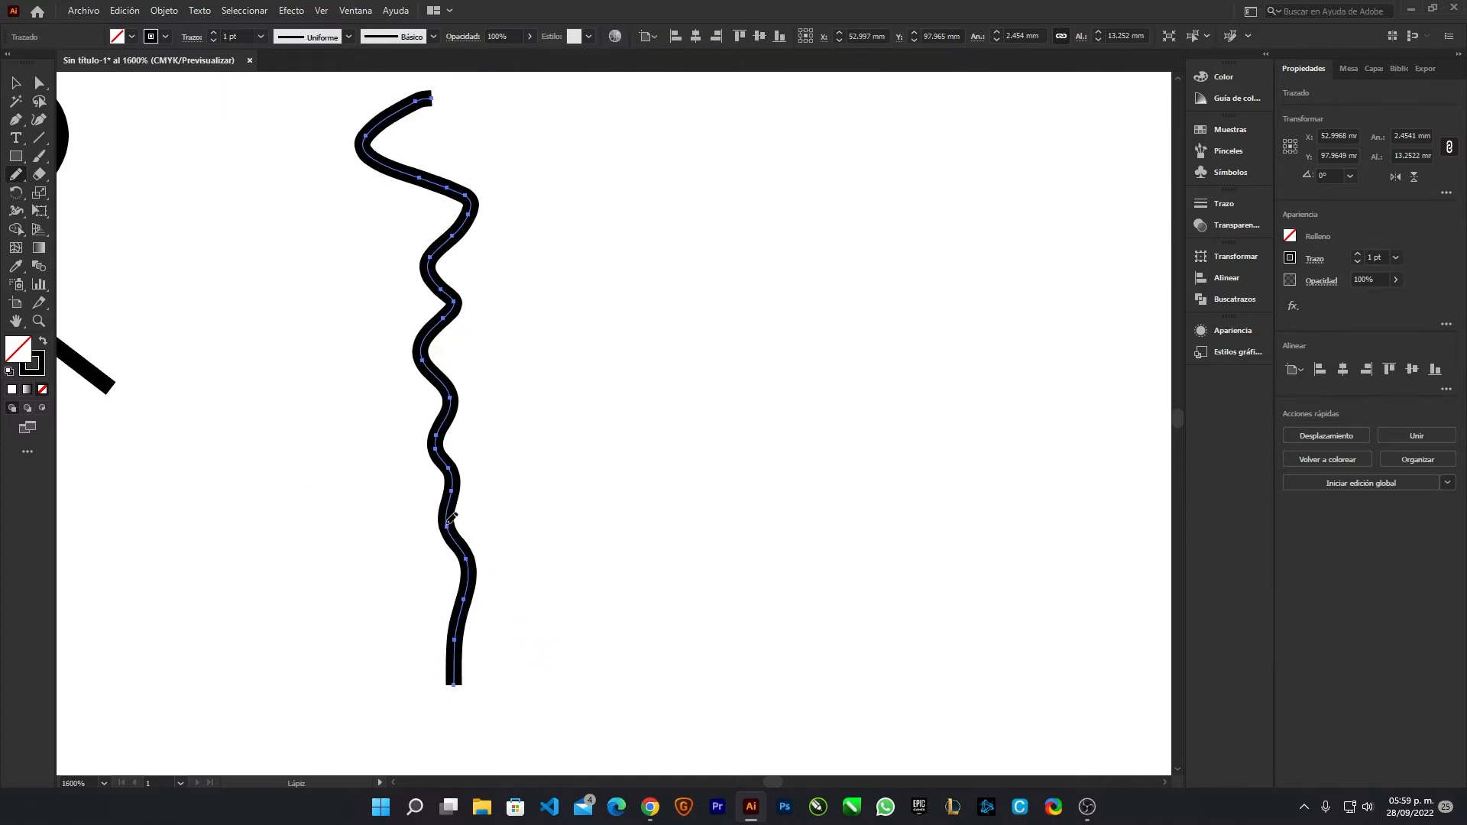
# Step: Set the Pencil tool's Fidelity to its middle setting and draw a second wavy line about 1.2 × 13.5 mm beside the first
pyautogui.click(12, 182)
pyautogui.doubleClick(13, 182)
pyautogui.click(735, 303)
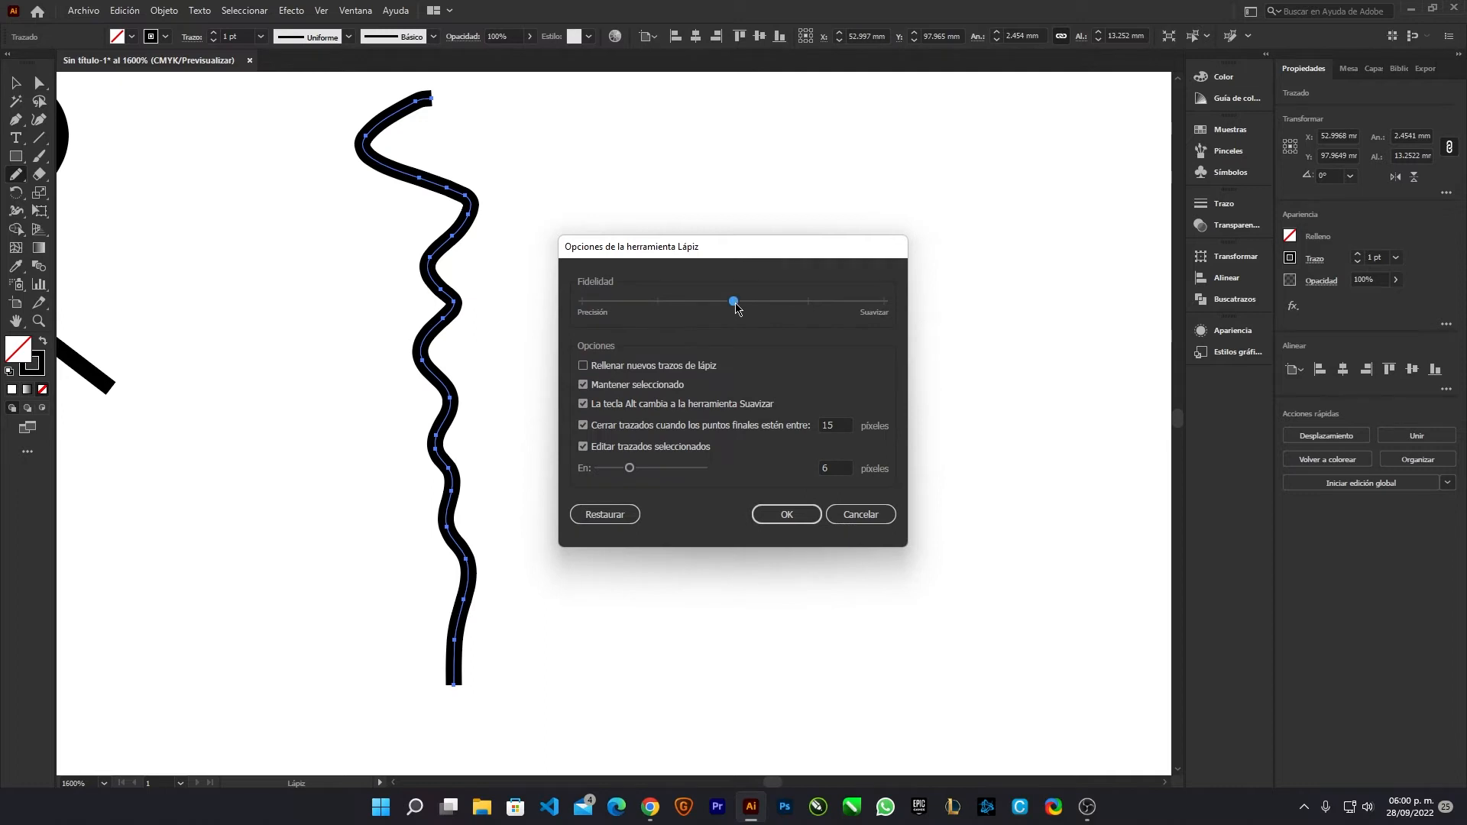
pyautogui.click(789, 517)
pyautogui.moveTo(561, 104)
pyautogui.mouseDown()
pyautogui.moveTo(531, 156)
pyautogui.moveTo(560, 224)
pyautogui.moveTo(549, 311)
pyautogui.moveTo(570, 393)
pyautogui.moveTo(566, 642)
pyautogui.moveTo(582, 699)
pyautogui.mouseUp()
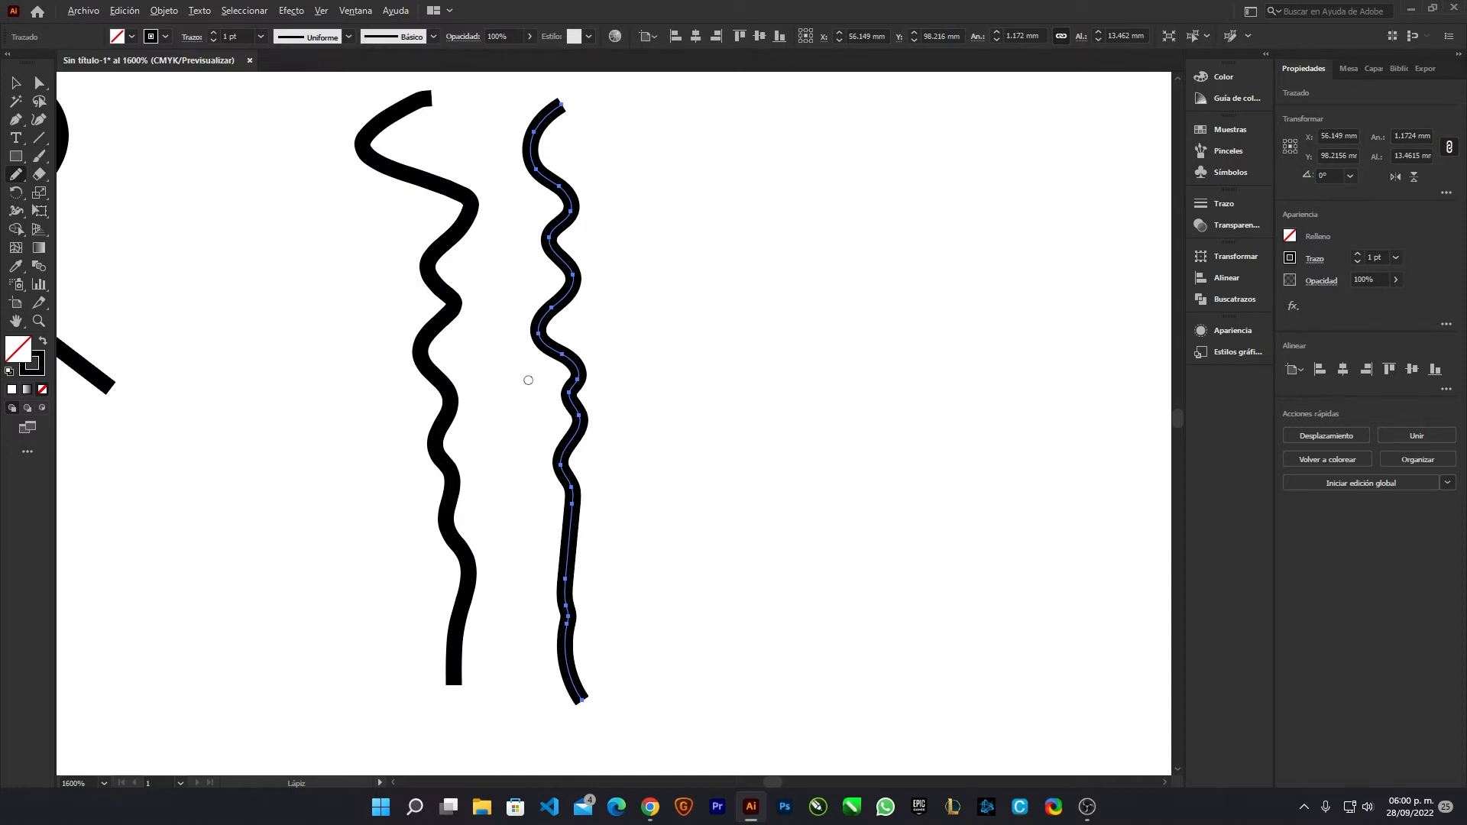
# Step: Move the Pencil tool's Fidelity toward Precision and draw a third wavy line about 3.5 × 15 mm beside the other two
pyautogui.scroll(-3, 523, 385)
pyautogui.doubleClick(17, 175)
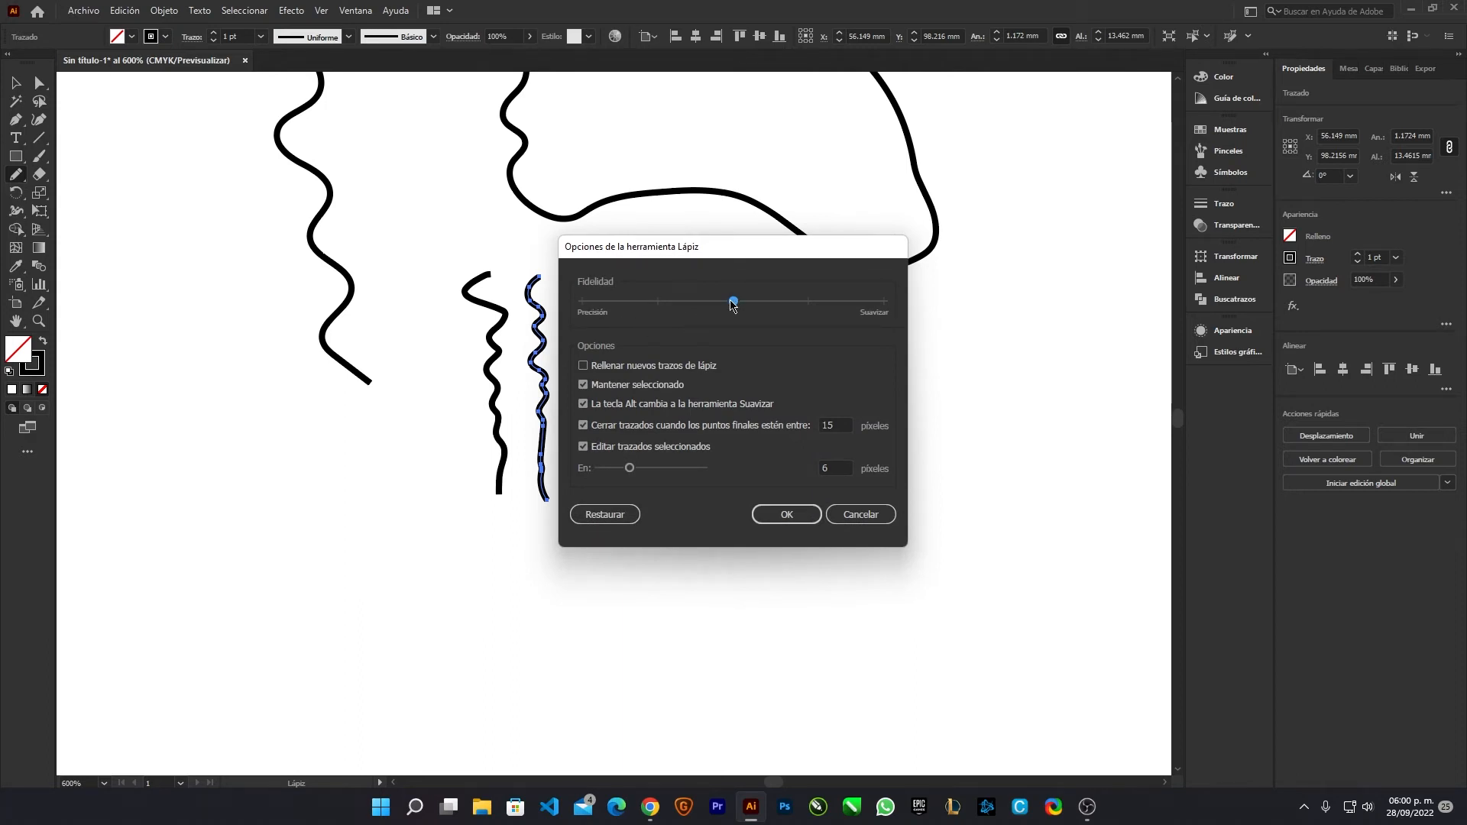
pyautogui.click(598, 303)
pyautogui.click(786, 514)
pyautogui.moveTo(619, 296)
pyautogui.mouseDown()
pyautogui.moveTo(635, 394)
pyautogui.moveTo(615, 545)
pyautogui.mouseUp()
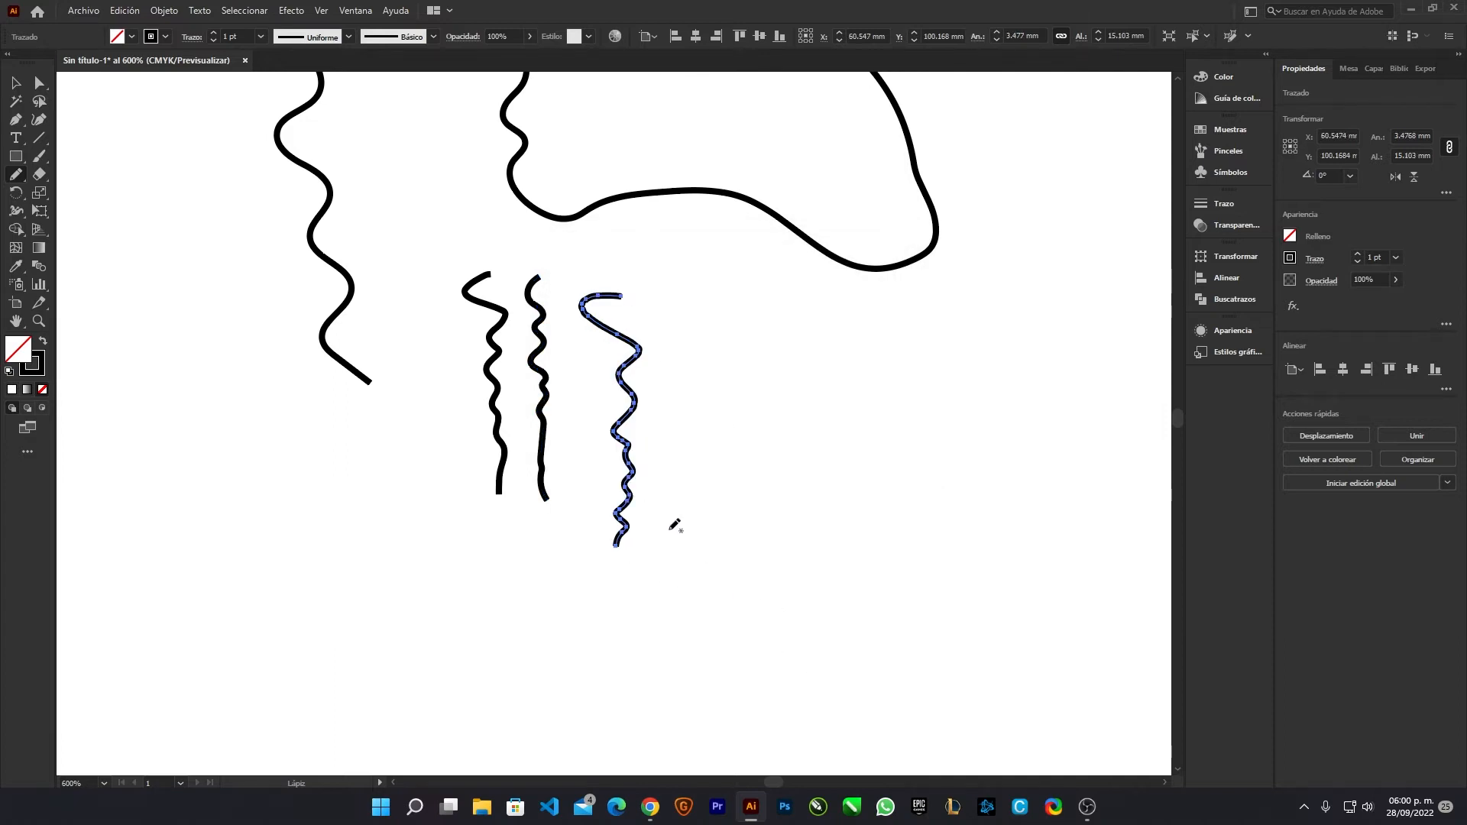
pyautogui.scroll(5, 615, 494)
pyautogui.scroll(-5, 718, 528)
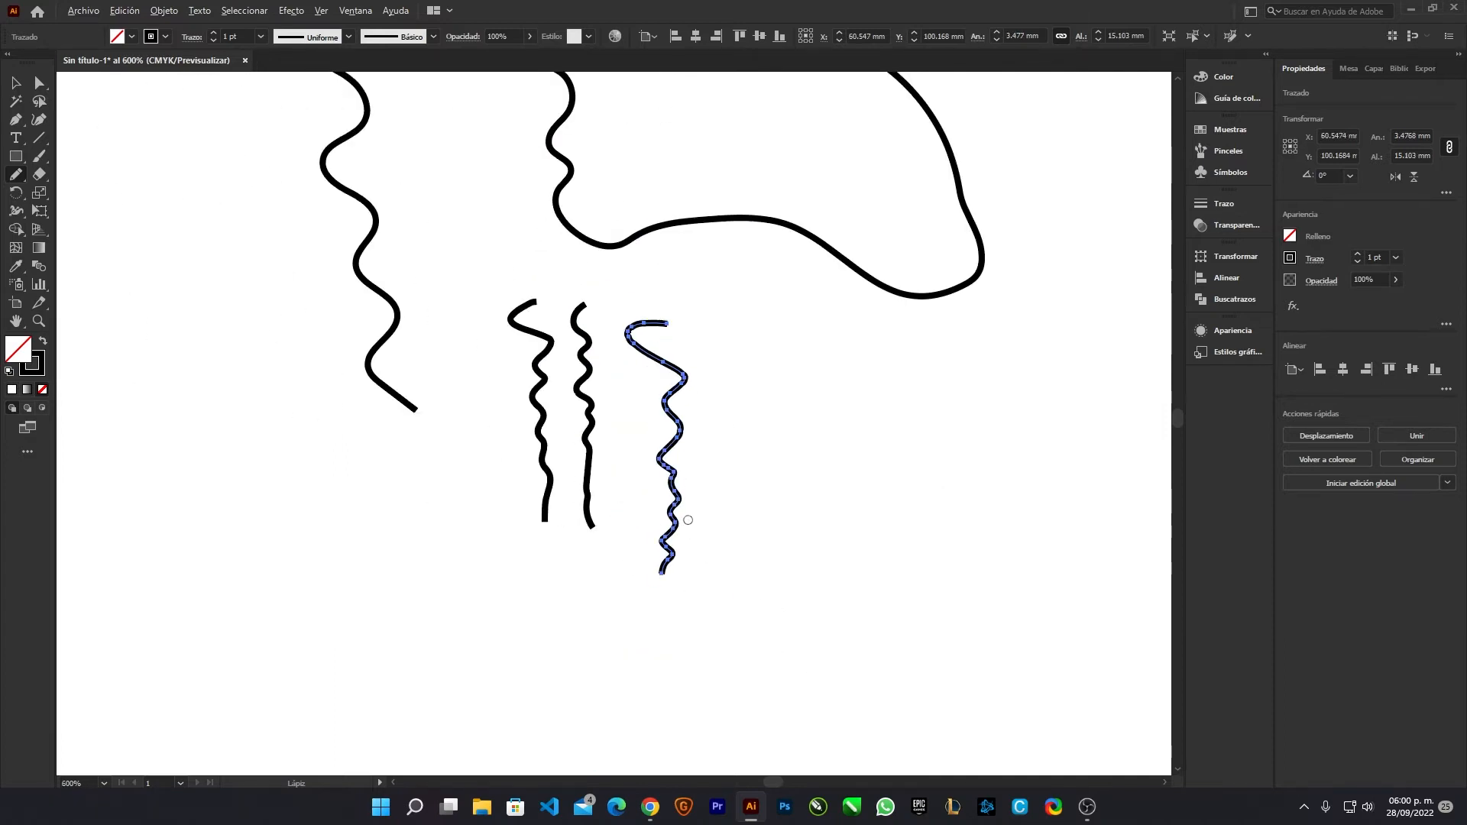
# Step: Turn off Mantener seleccionado in the Pencil tool options and draw an open C-shaped curve beside the wavy lines
pyautogui.doubleClick(21, 176)
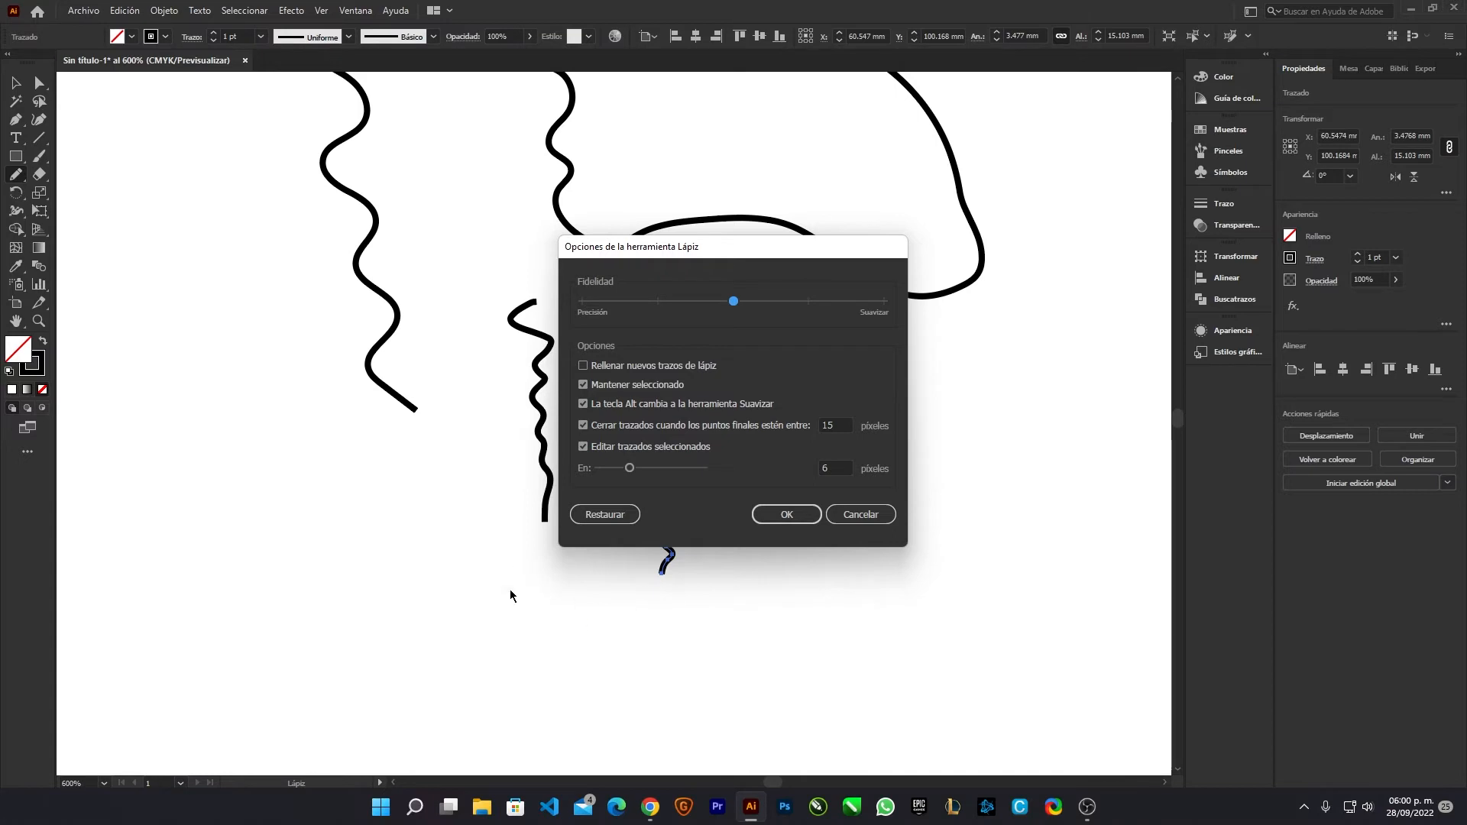
pyautogui.click(786, 514)
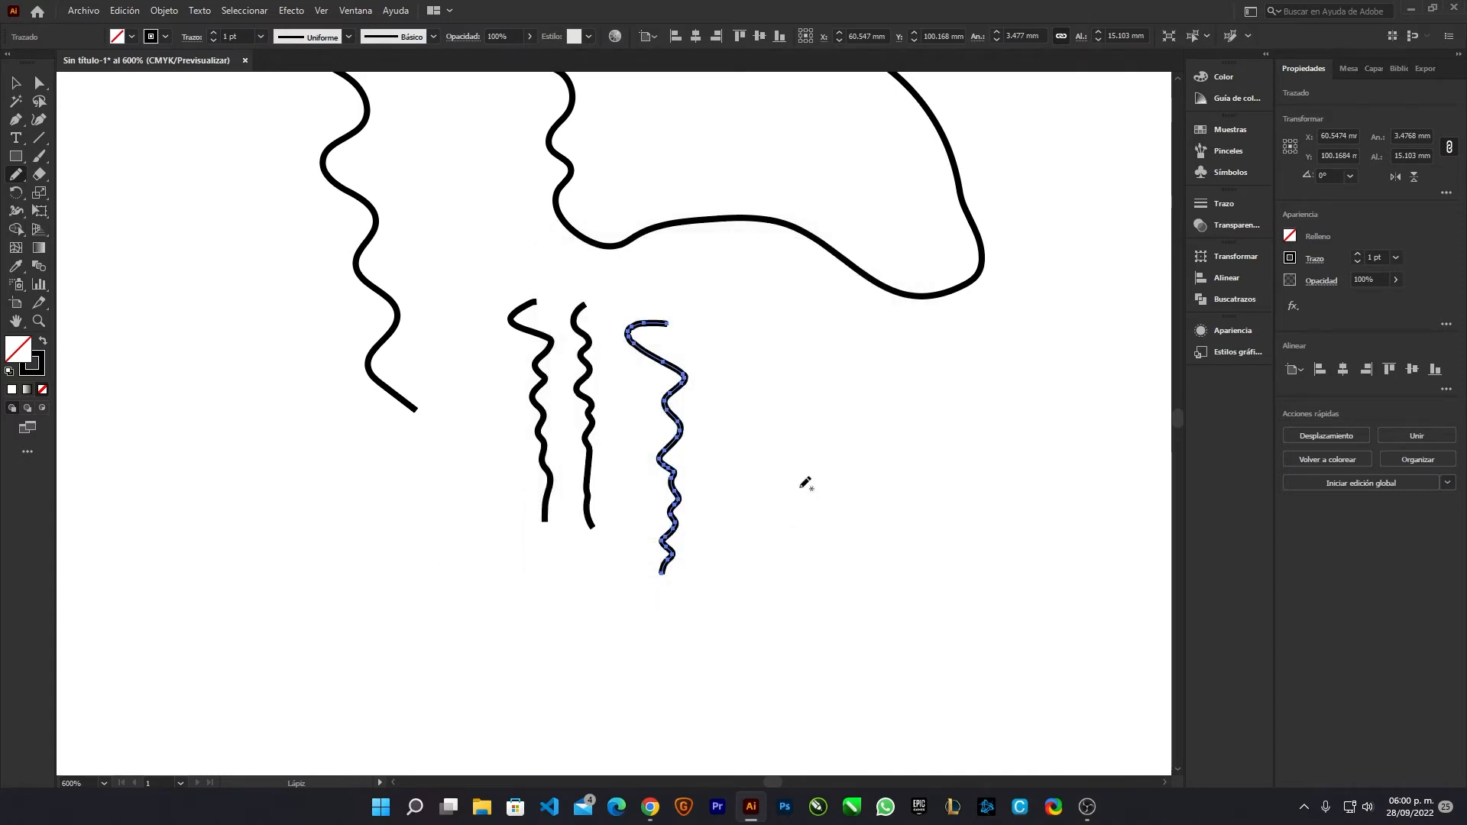
pyautogui.moveTo(814, 358); pyautogui.dragTo(884, 535)
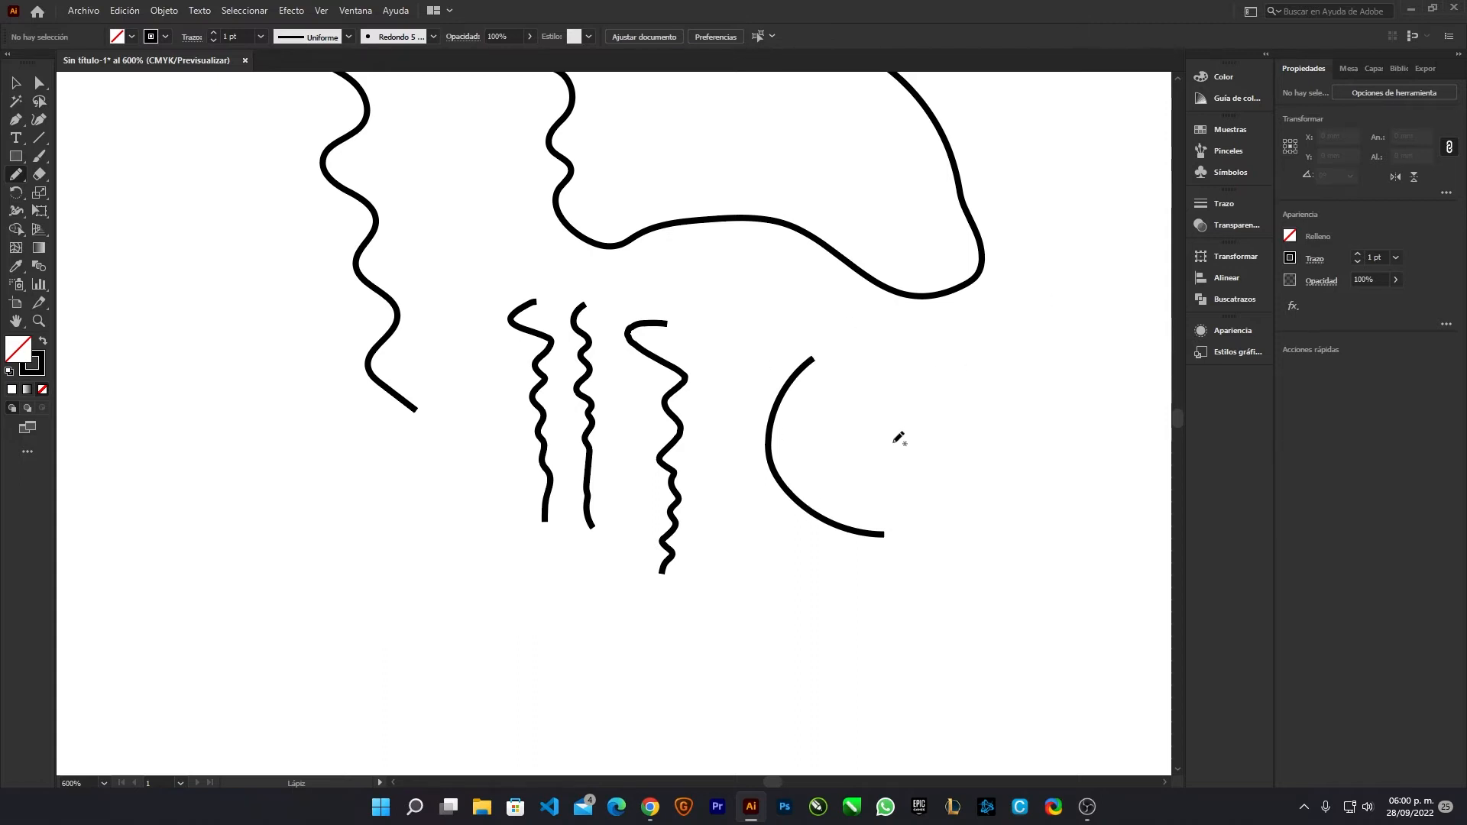
# Step: Select the C-shaped curve and extend it from its upper end with a curved pencil stroke
pyautogui.press('v')
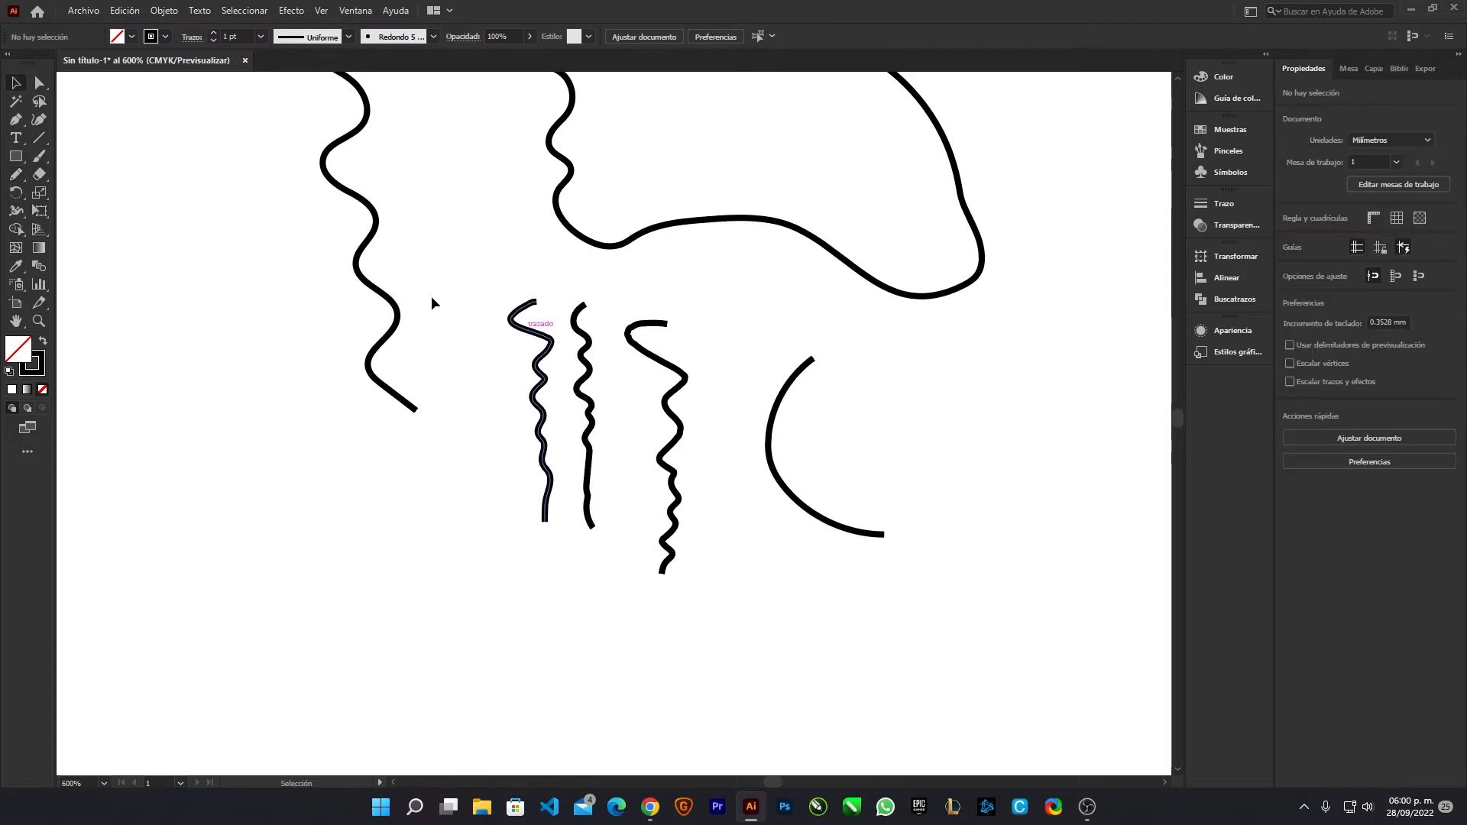
pyautogui.click(811, 361)
pyautogui.press('n')
pyautogui.moveTo(807, 361); pyautogui.dragTo(938, 368)
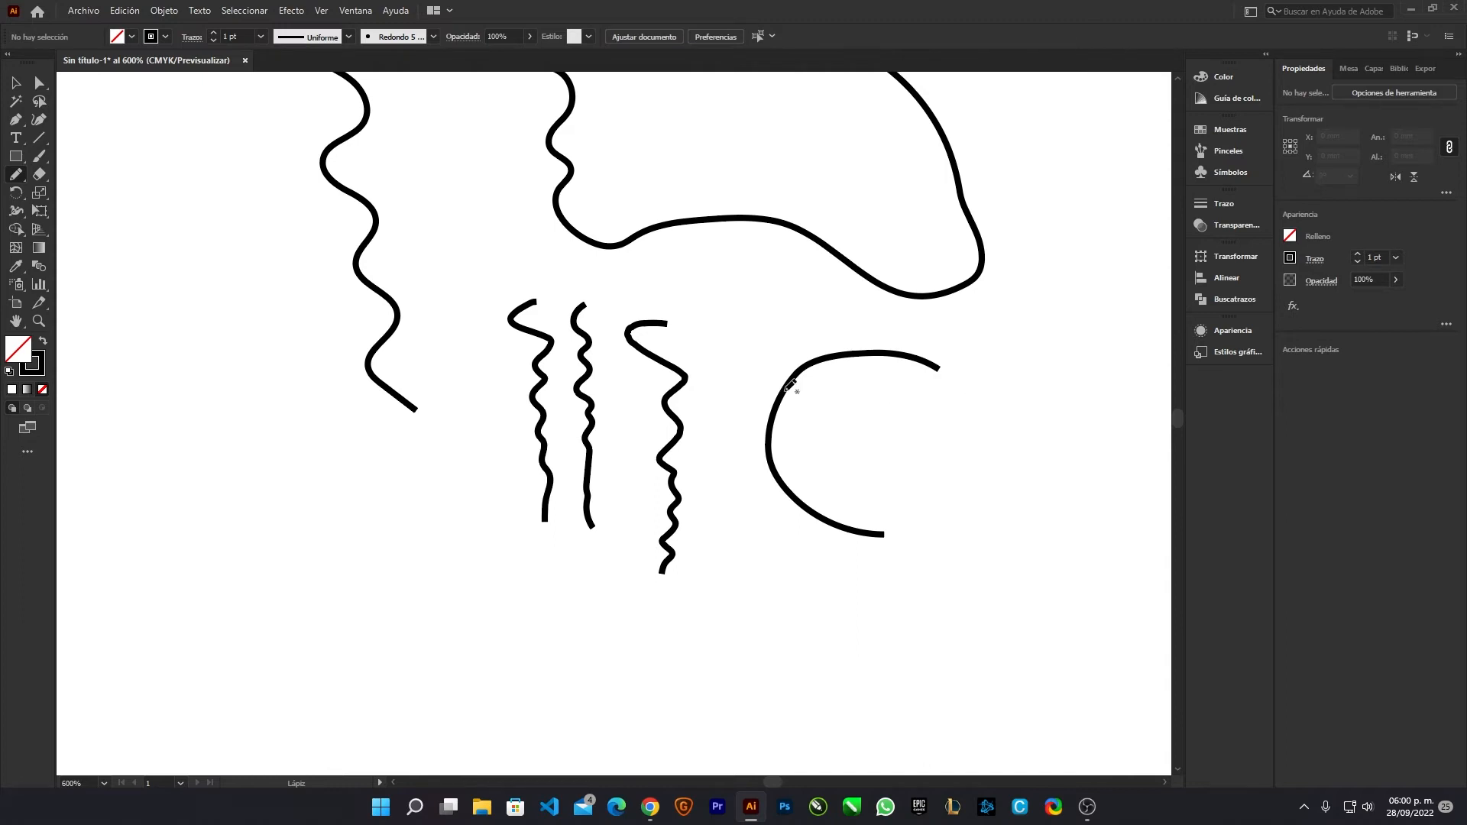
# Step: Turn Mantener seleccionado on for the Pencil tool and draw open freehand curves below the large wavy line
pyautogui.doubleClick(16, 175)
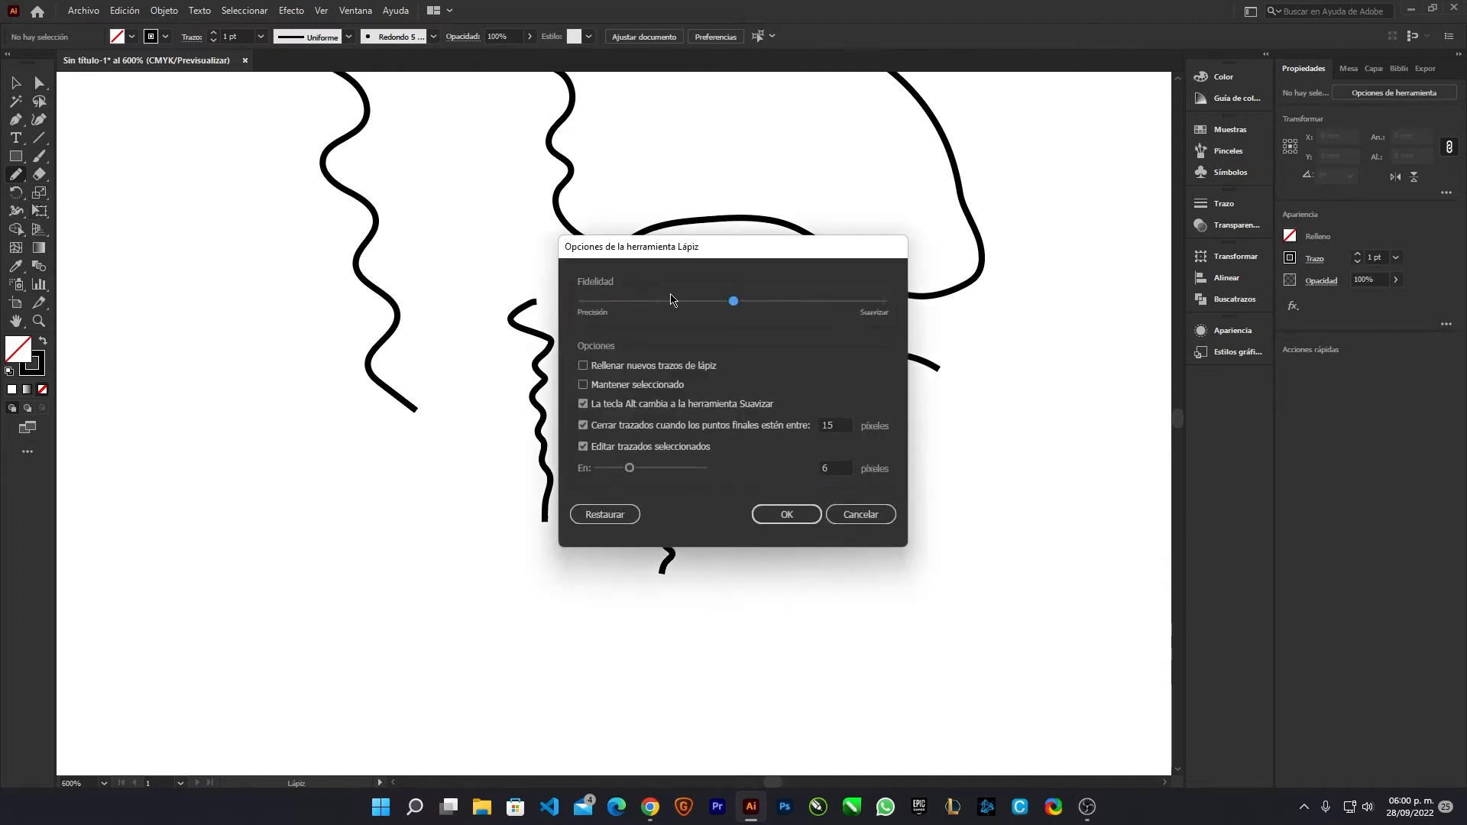
pyautogui.click(583, 384)
pyautogui.click(786, 514)
pyautogui.moveTo(294, 393)
pyautogui.mouseDown()
pyautogui.moveTo(354, 561)
pyautogui.moveTo(429, 527)
pyautogui.moveTo(456, 456)
pyautogui.mouseUp()
# Step: Draw more overlapping curves inside and below the large open curve, and undo these last strokes
pyautogui.moveTo(424, 537)
pyautogui.mouseDown()
pyautogui.moveTo(415, 456)
pyautogui.moveTo(388, 429)
pyautogui.moveTo(334, 425)
pyautogui.moveTo(298, 473)
pyautogui.moveTo(351, 525)
pyautogui.mouseUp()
pyautogui.moveTo(300, 473); pyautogui.dragTo(437, 581)
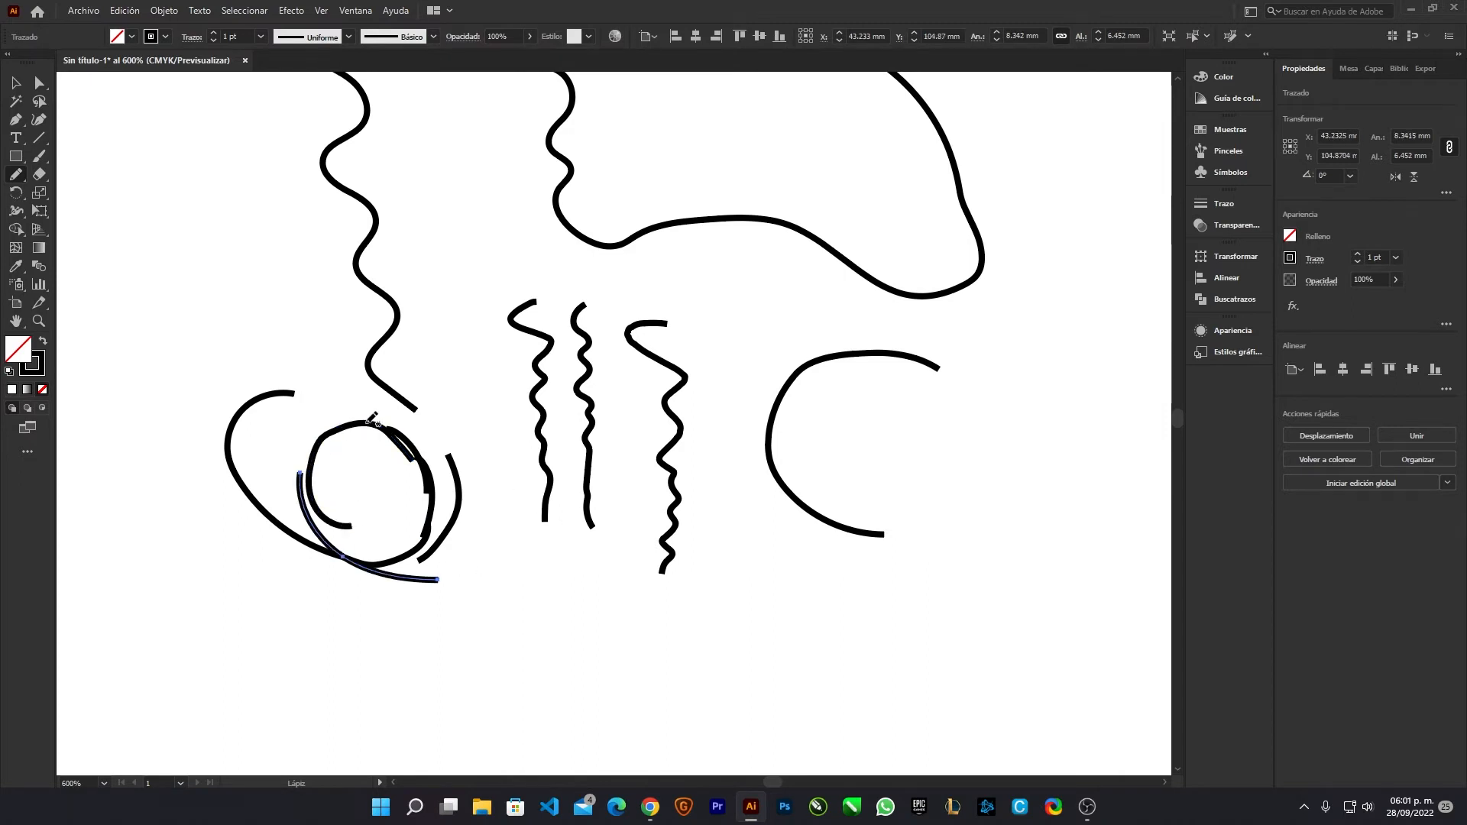
pyautogui.hotkey('ctrl', 'z')
pyautogui.hotkey('ctrl', 'z')
pyautogui.hotkey('ctrl', 'z')
pyautogui.hotkey('ctrl', 'z')
pyautogui.hotkey('ctrl', 'z')
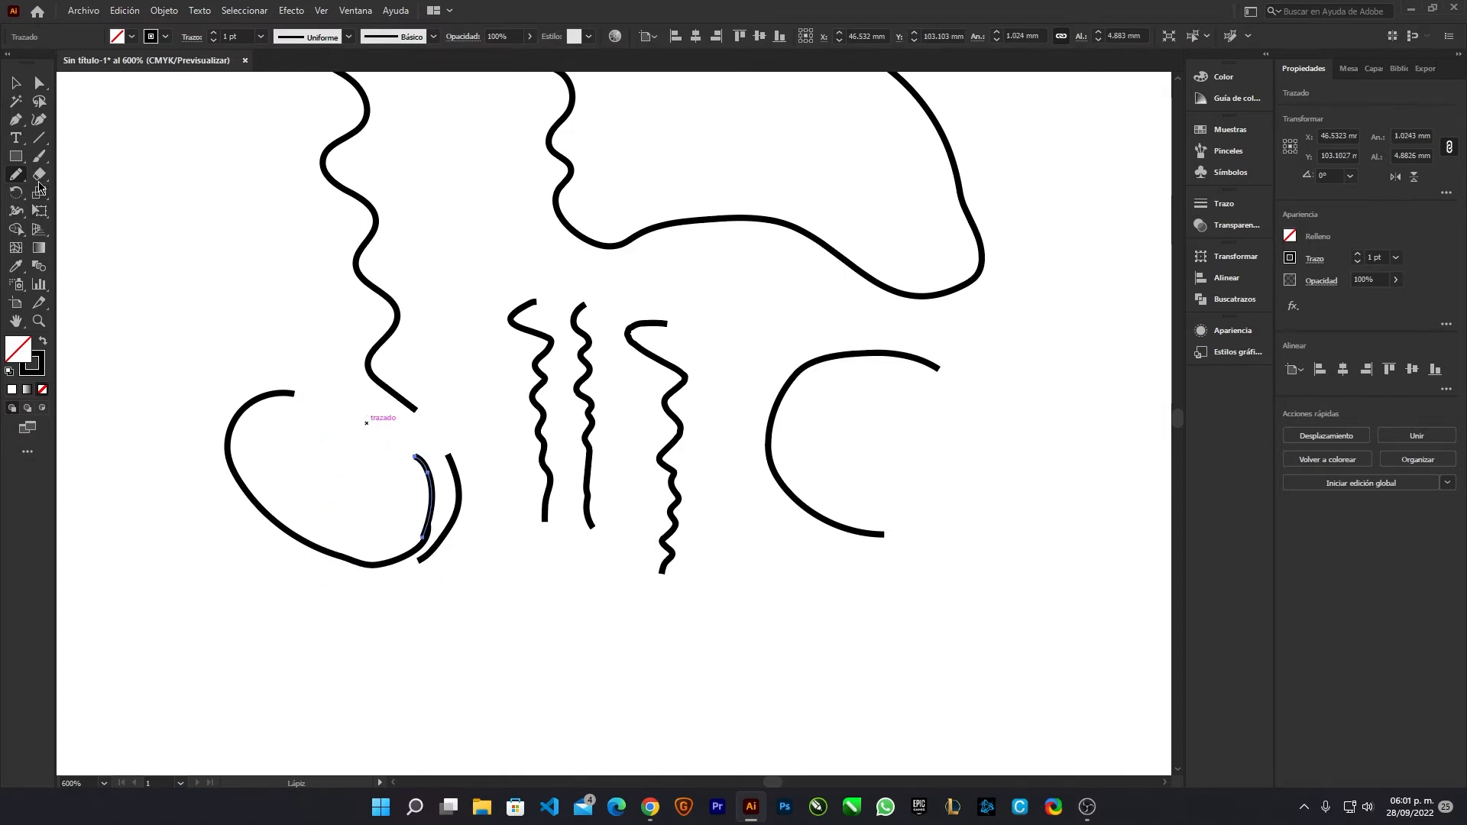
# Step: Accept the Pencil tool options, draw a closed loop about 11 × 9.4 mm in the empty area beside the drawings, and delete it
pyautogui.doubleClick(17, 175)
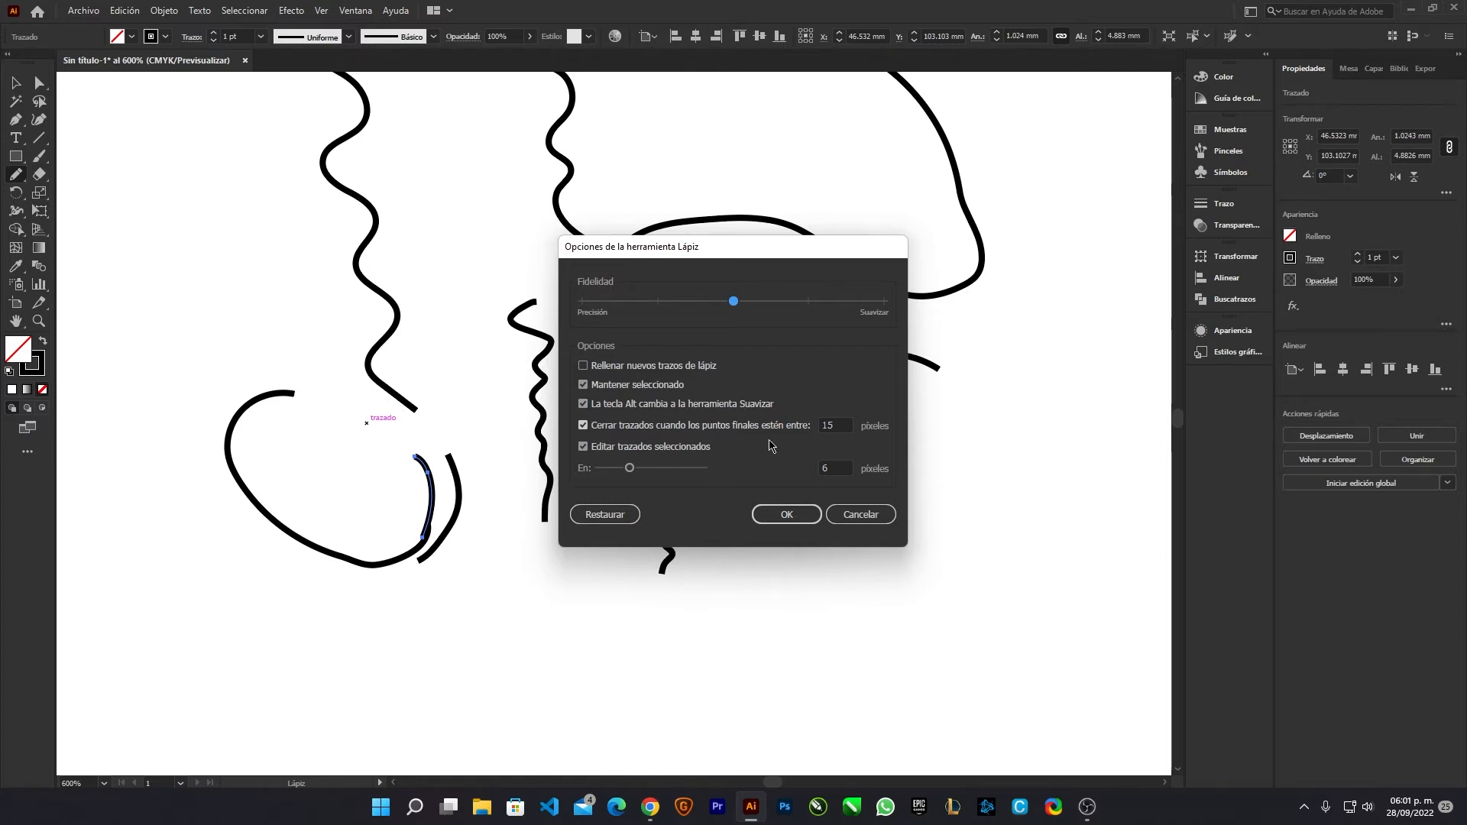
pyautogui.click(772, 509)
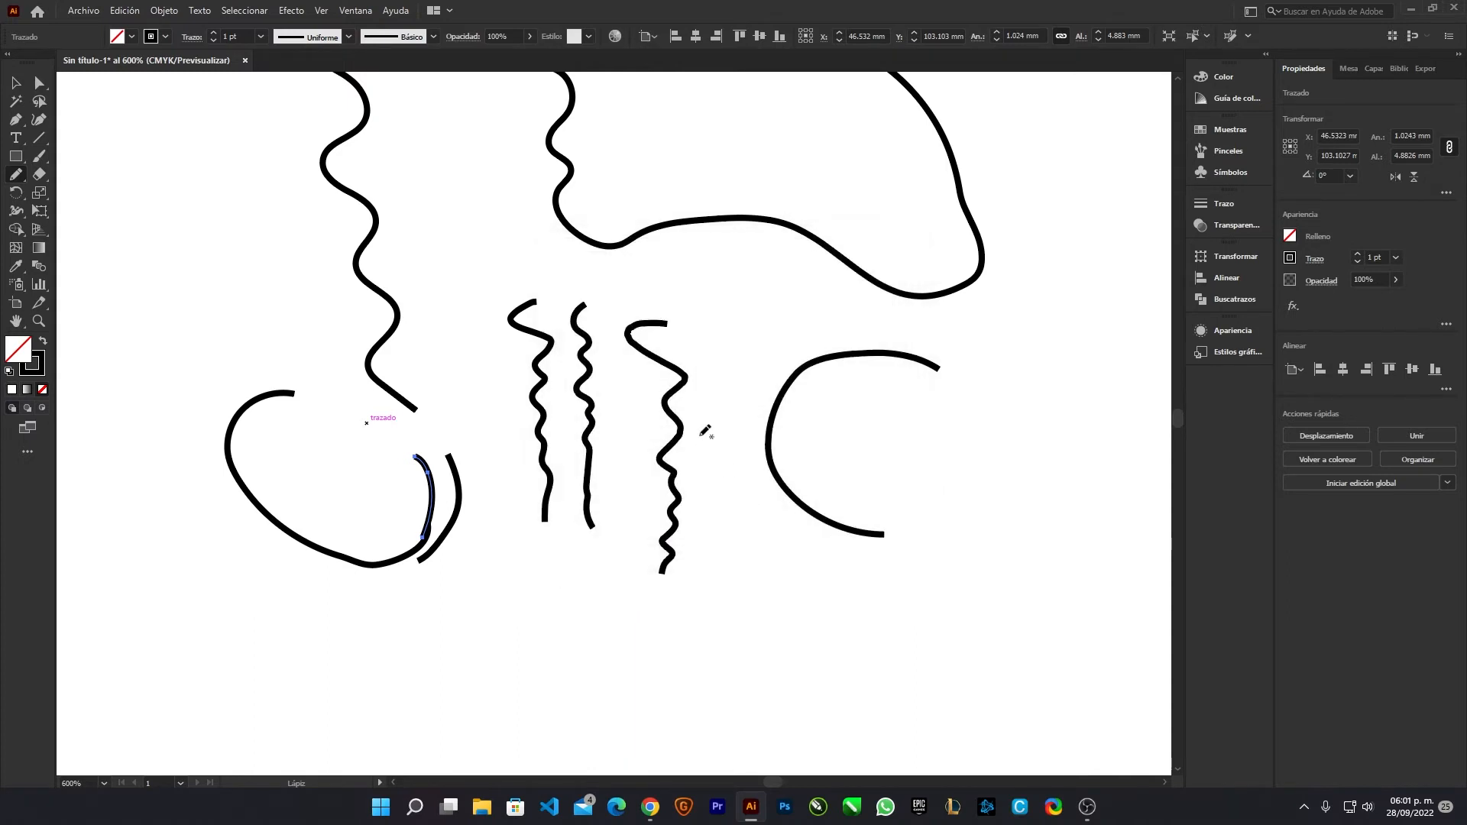
pyautogui.scroll(-5, 460, 457)
pyautogui.scroll(4, 606, 420)
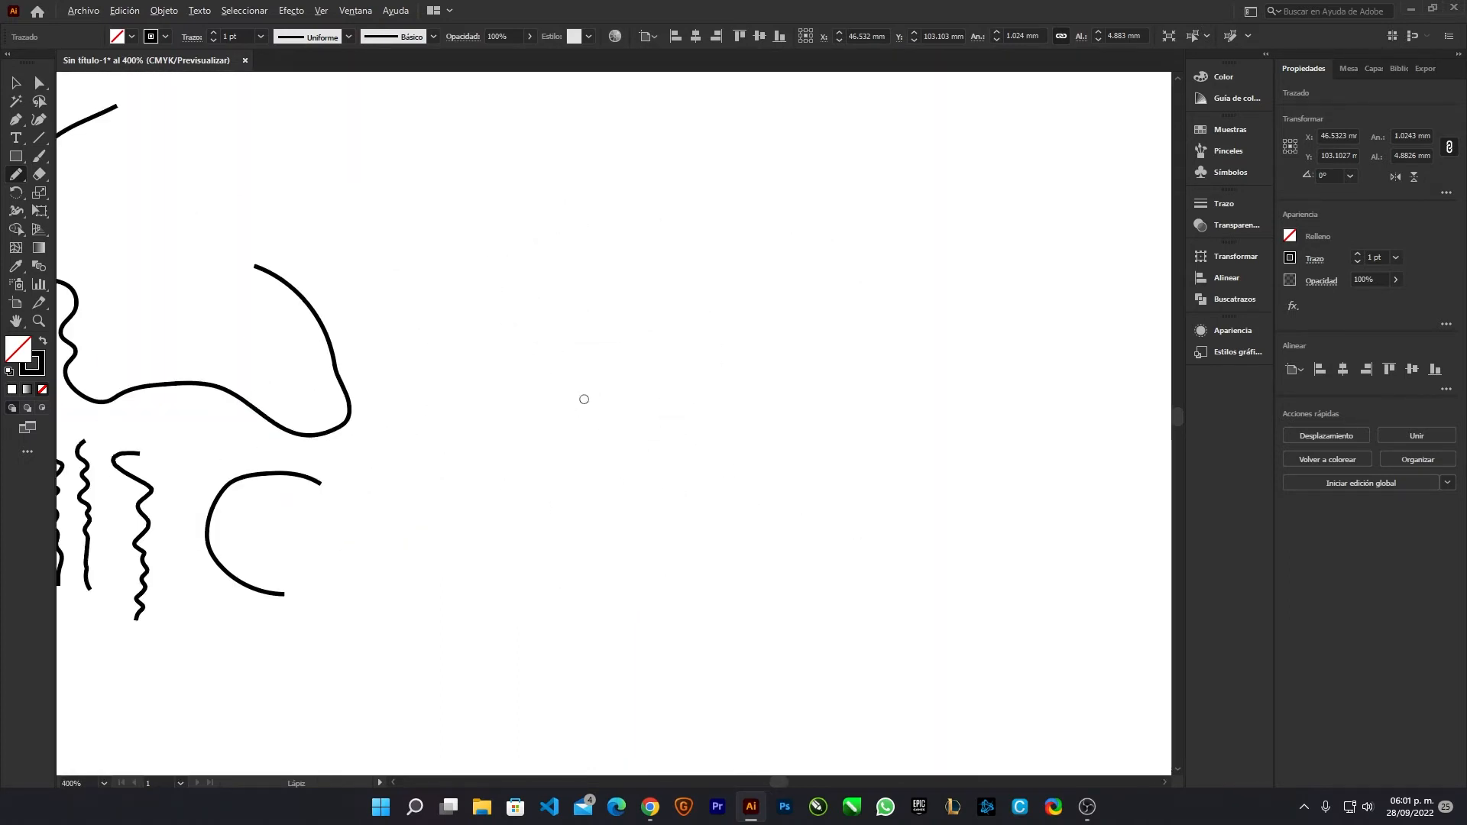
pyautogui.moveTo(576, 275)
pyautogui.mouseDown()
pyautogui.moveTo(515, 348)
pyautogui.moveTo(547, 374)
pyautogui.moveTo(616, 324)
pyautogui.moveTo(581, 273)
pyautogui.mouseUp()
pyautogui.scroll(3, 588, 309)
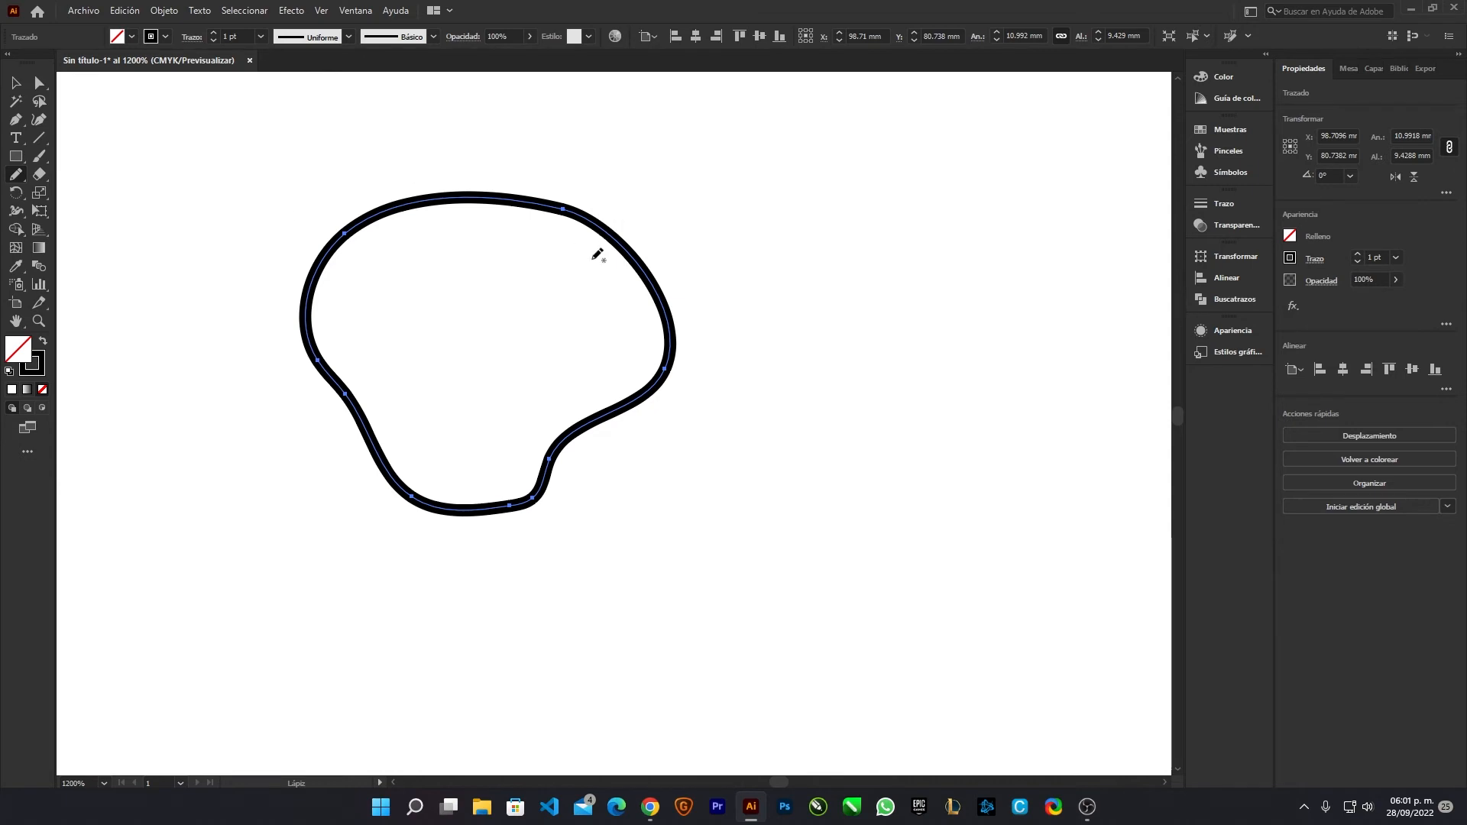
pyautogui.press('Delete')
# Step: Draw a rough closed pencil loop about 6.2 × 6.8 mm, and smooth its bumpy outline with repeated strokes along the edge
pyautogui.moveTo(522, 215)
pyautogui.mouseDown()
pyautogui.moveTo(475, 288)
pyautogui.moveTo(472, 350)
pyautogui.moveTo(536, 420)
pyautogui.moveTo(584, 431)
pyautogui.moveTo(634, 417)
pyautogui.moveTo(674, 323)
pyautogui.moveTo(654, 266)
pyautogui.moveTo(614, 222)
pyautogui.moveTo(527, 214)
pyautogui.mouseUp()
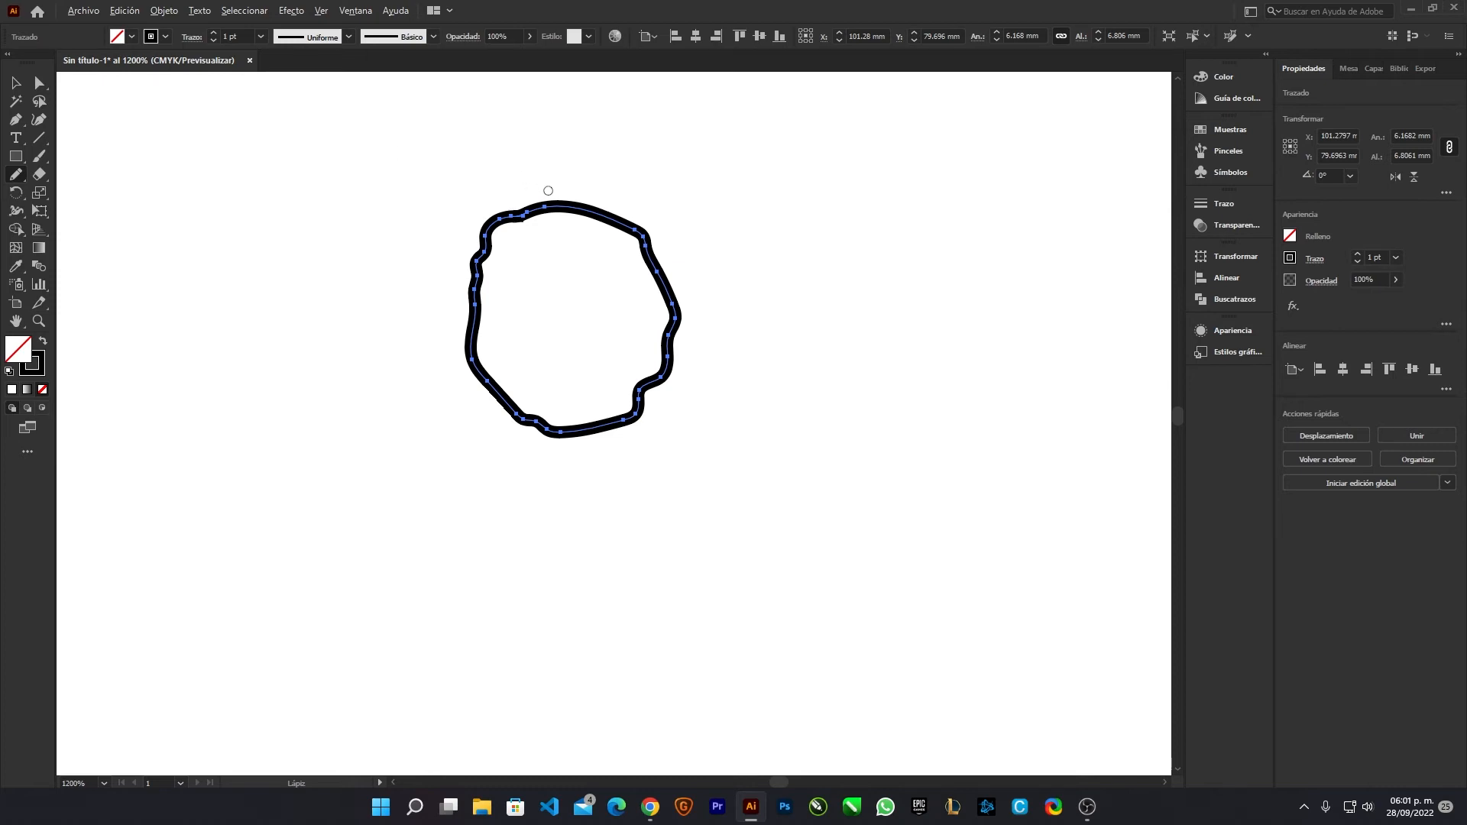
pyautogui.moveTo(553, 205)
pyautogui.mouseDown()
pyautogui.moveTo(485, 238)
pyautogui.moveTo(499, 397)
pyautogui.moveTo(488, 385)
pyautogui.moveTo(565, 437)
pyautogui.moveTo(529, 422)
pyautogui.moveTo(593, 438)
pyautogui.moveTo(589, 427)
pyautogui.moveTo(628, 417)
pyautogui.moveTo(628, 389)
pyautogui.moveTo(638, 416)
pyautogui.moveTo(636, 359)
pyautogui.moveTo(678, 352)
pyautogui.moveTo(676, 315)
pyautogui.mouseUp()
pyautogui.moveTo(669, 345)
pyautogui.mouseDown()
pyautogui.moveTo(669, 286)
pyautogui.moveTo(632, 226)
pyautogui.mouseUp()
pyautogui.moveTo(670, 305)
pyautogui.mouseDown()
pyautogui.moveTo(641, 226)
pyautogui.moveTo(632, 243)
pyautogui.moveTo(609, 220)
pyautogui.moveTo(520, 213)
pyautogui.moveTo(539, 212)
pyautogui.moveTo(467, 277)
pyautogui.mouseUp()
pyautogui.moveTo(533, 214); pyautogui.dragTo(438, 243)
pyautogui.moveTo(495, 221)
pyautogui.mouseDown()
pyautogui.moveTo(456, 247)
pyautogui.moveTo(478, 294)
pyautogui.moveTo(595, 410)
pyautogui.moveTo(636, 417)
pyautogui.mouseUp()
pyautogui.moveTo(653, 381); pyautogui.dragTo(635, 413)
pyautogui.moveTo(657, 382); pyautogui.dragTo(637, 414)
pyautogui.moveTo(655, 377)
pyautogui.mouseDown()
pyautogui.moveTo(641, 416)
pyautogui.moveTo(663, 381)
pyautogui.mouseUp()
# Step: Scale the smoothed loop up to about 24 × 19 mm, and delete it
pyautogui.scroll(-5, 713, 268)
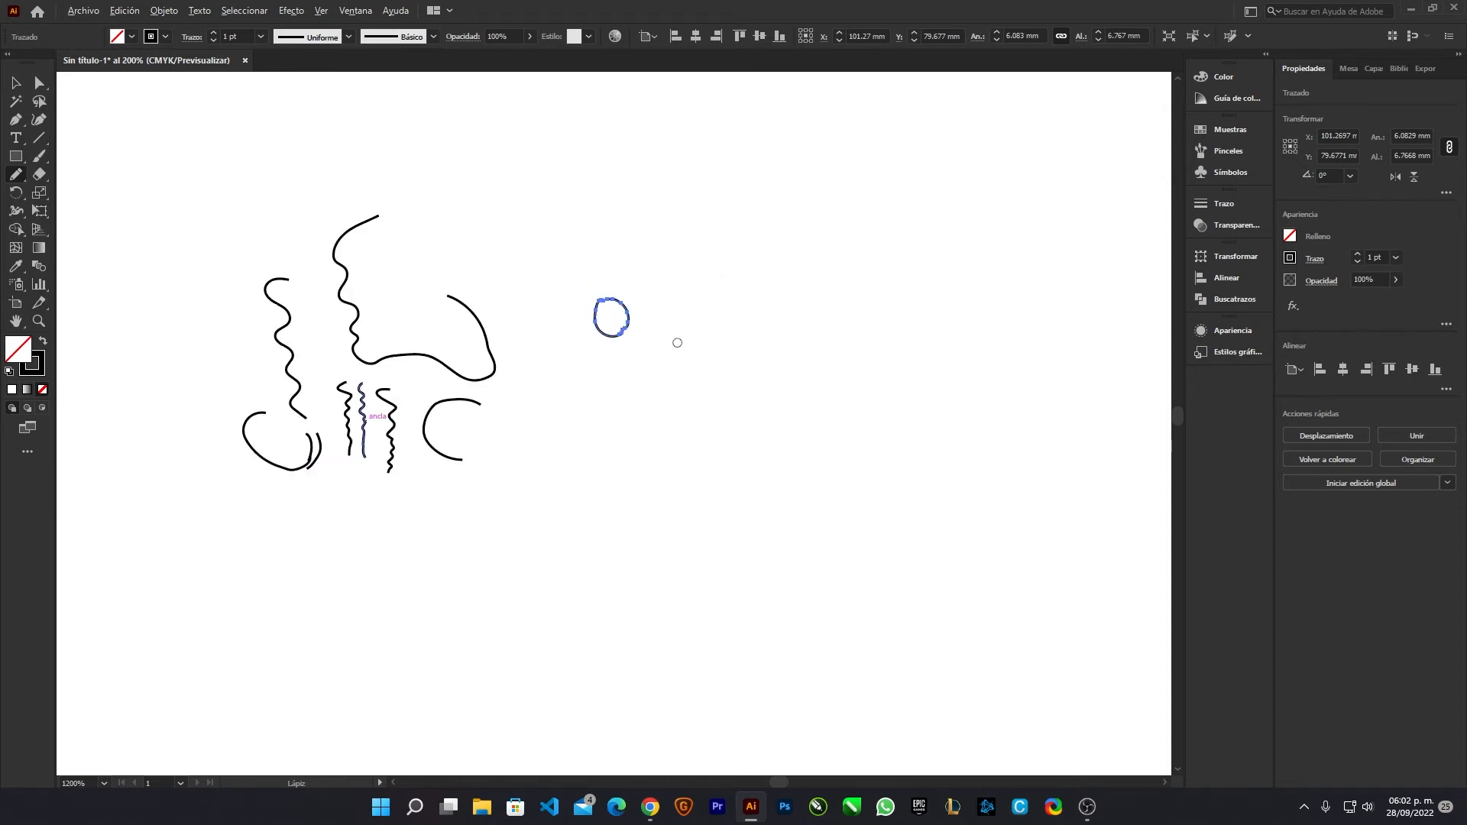
pyautogui.scroll(3, 642, 331)
pyautogui.click(19, 84)
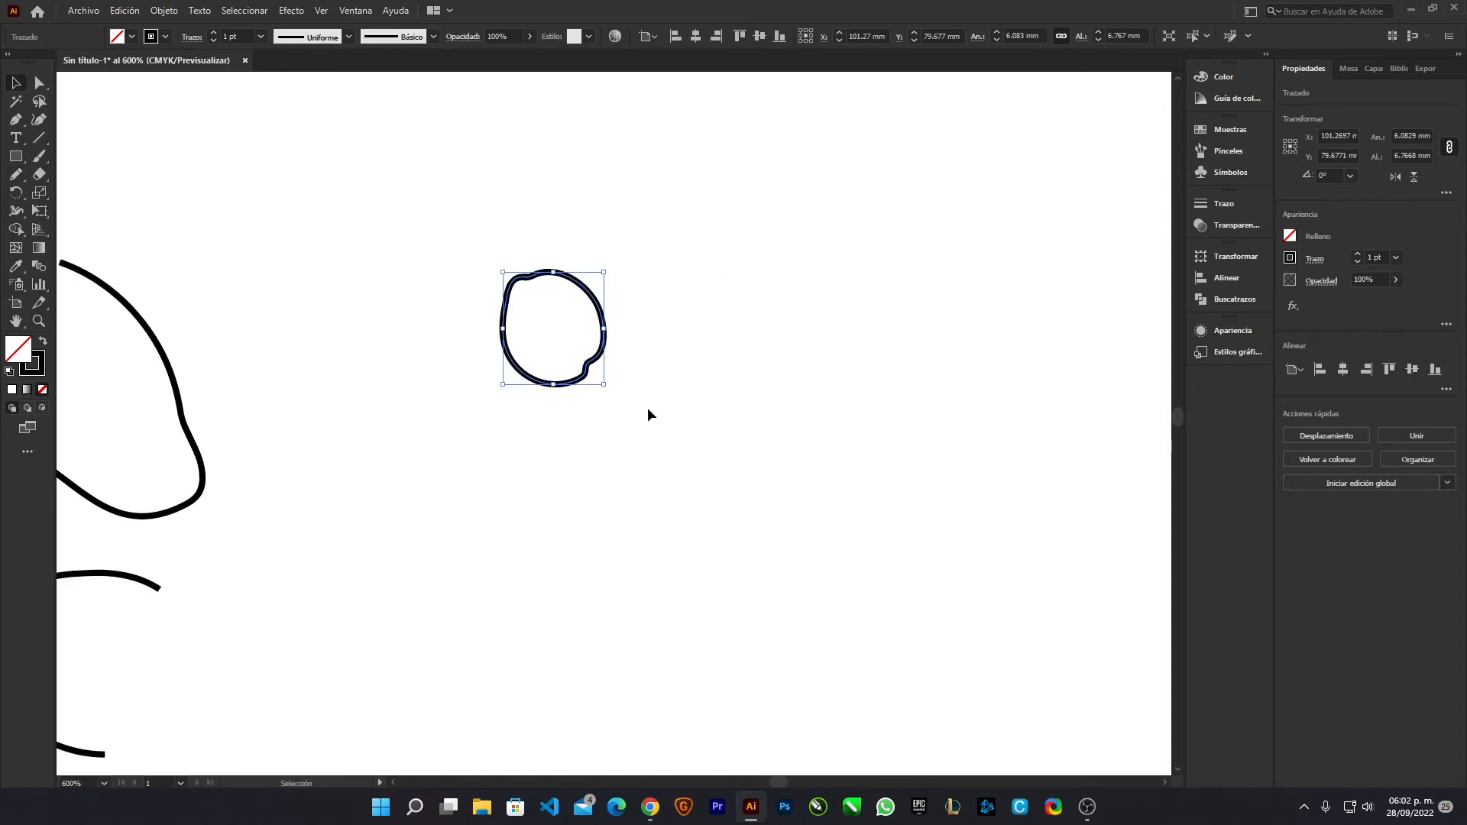
pyautogui.moveTo(605, 386); pyautogui.dragTo(924, 590)
pyautogui.scroll(-2, 496, 306)
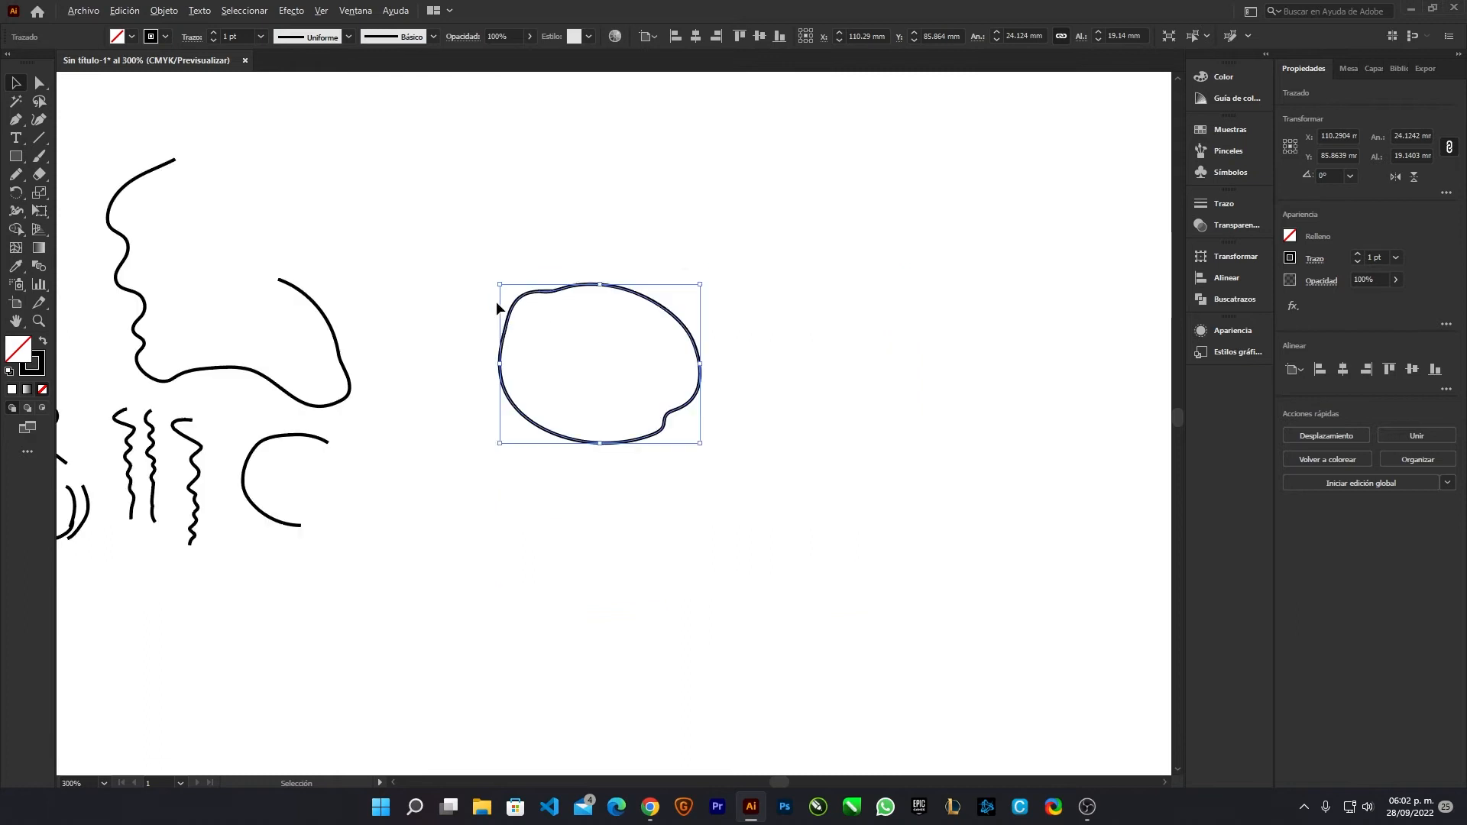
pyautogui.scroll(1, 530, 313)
pyautogui.press('Delete')
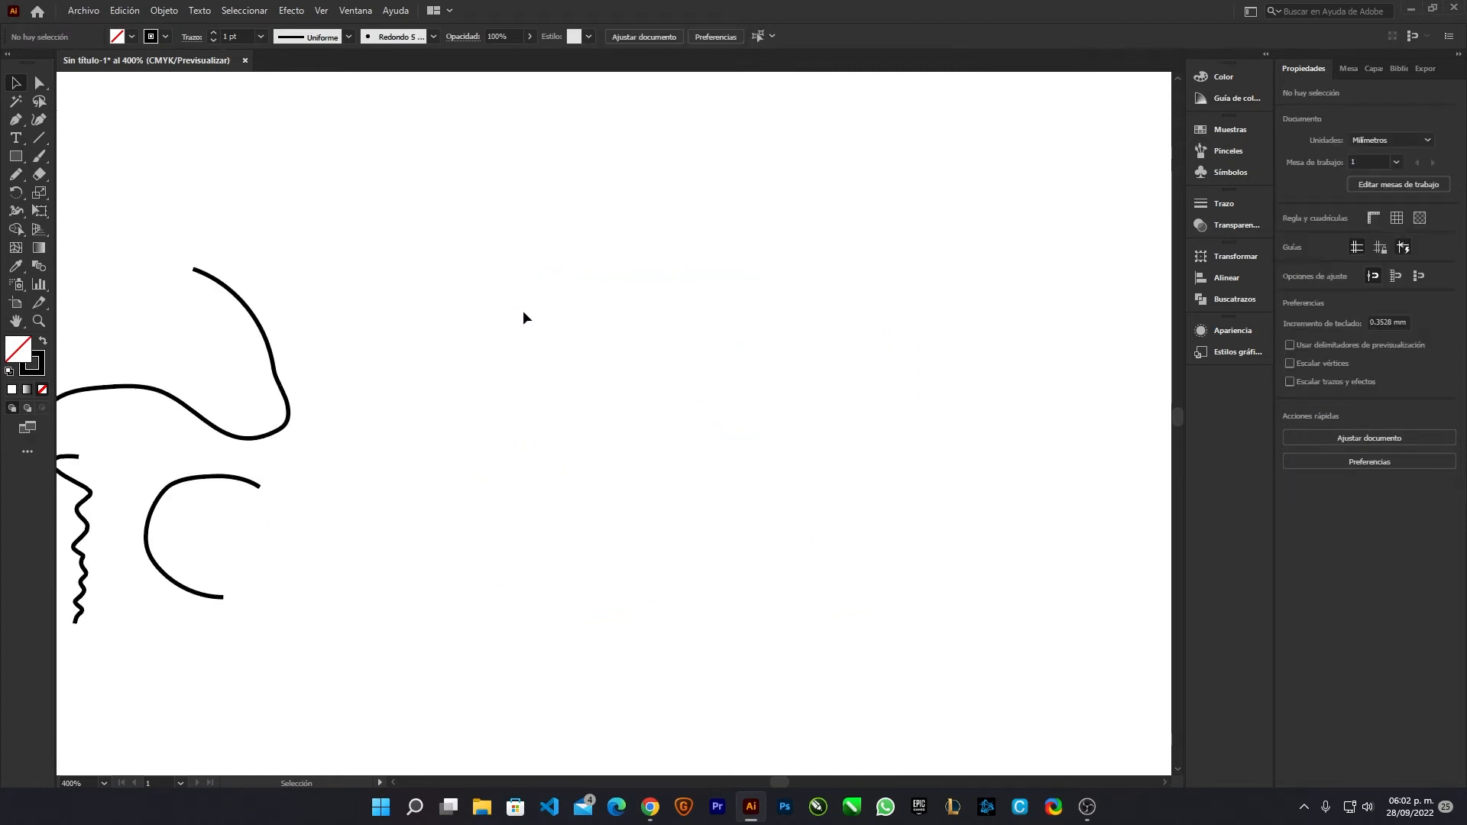
# Step: Review the Pencil tool's path-closing and path-editing distance options and accept them
pyautogui.click(15, 178)
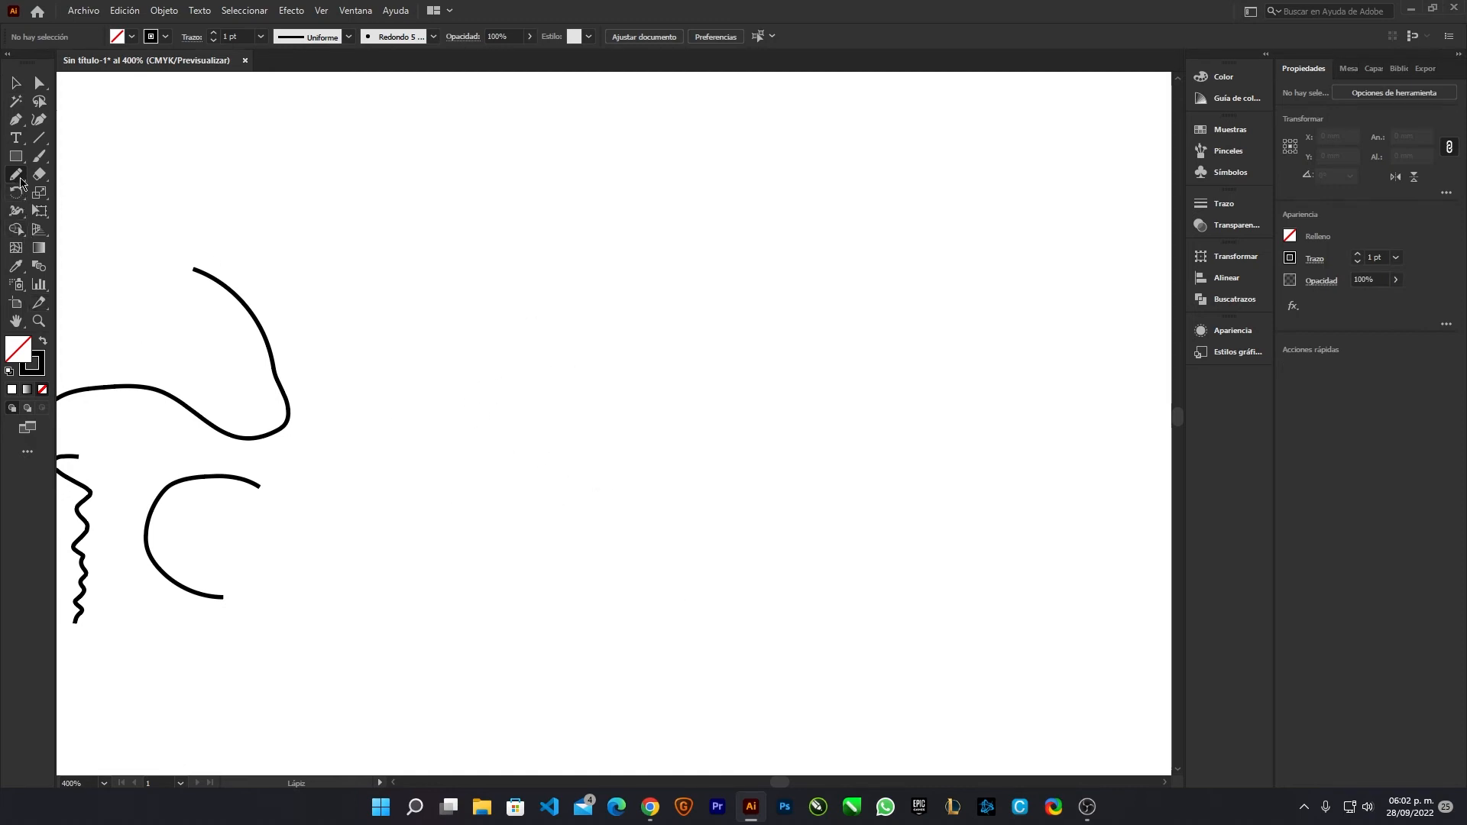
pyautogui.doubleClick(15, 175)
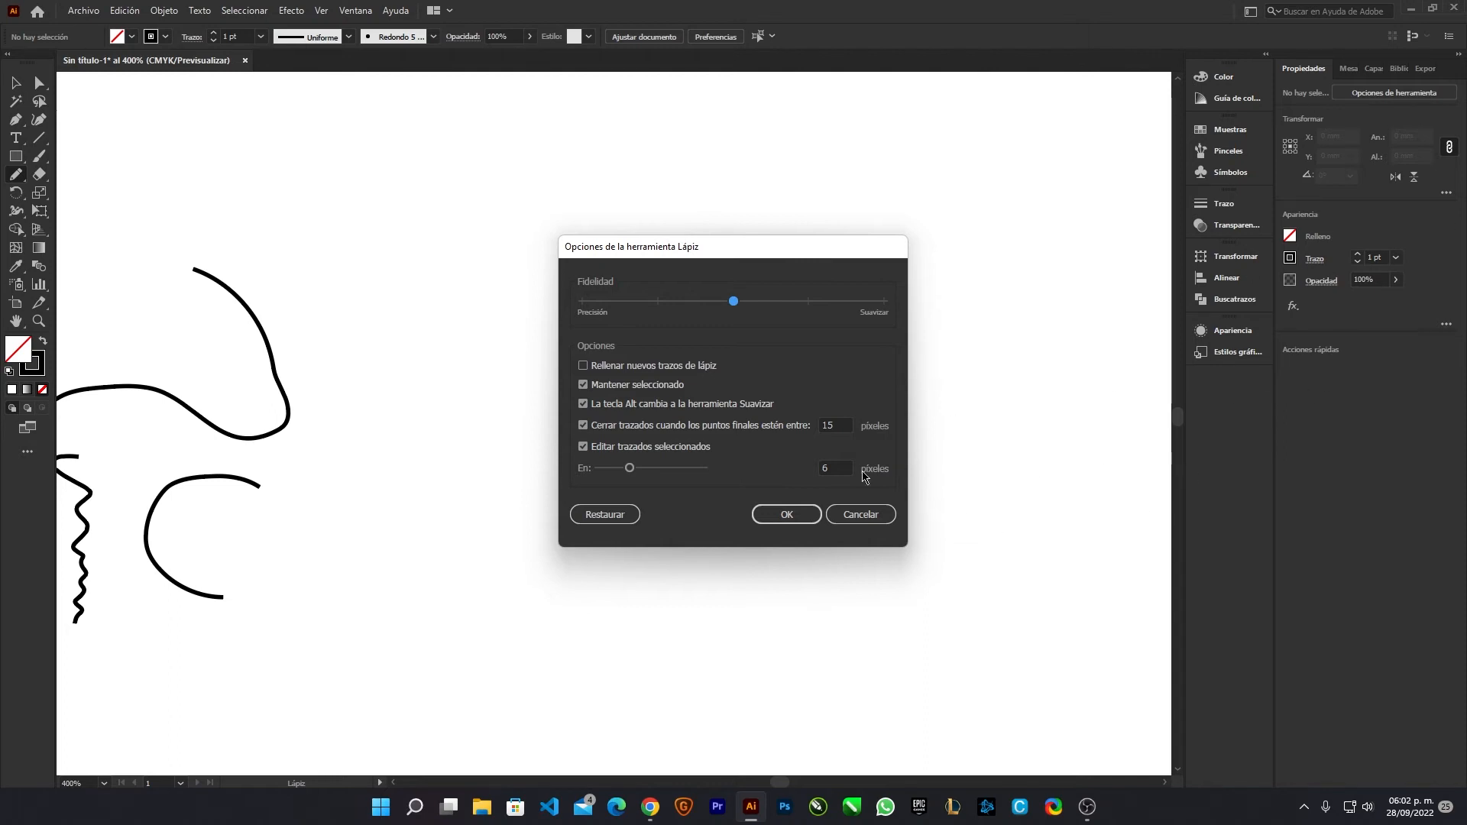
pyautogui.click(783, 517)
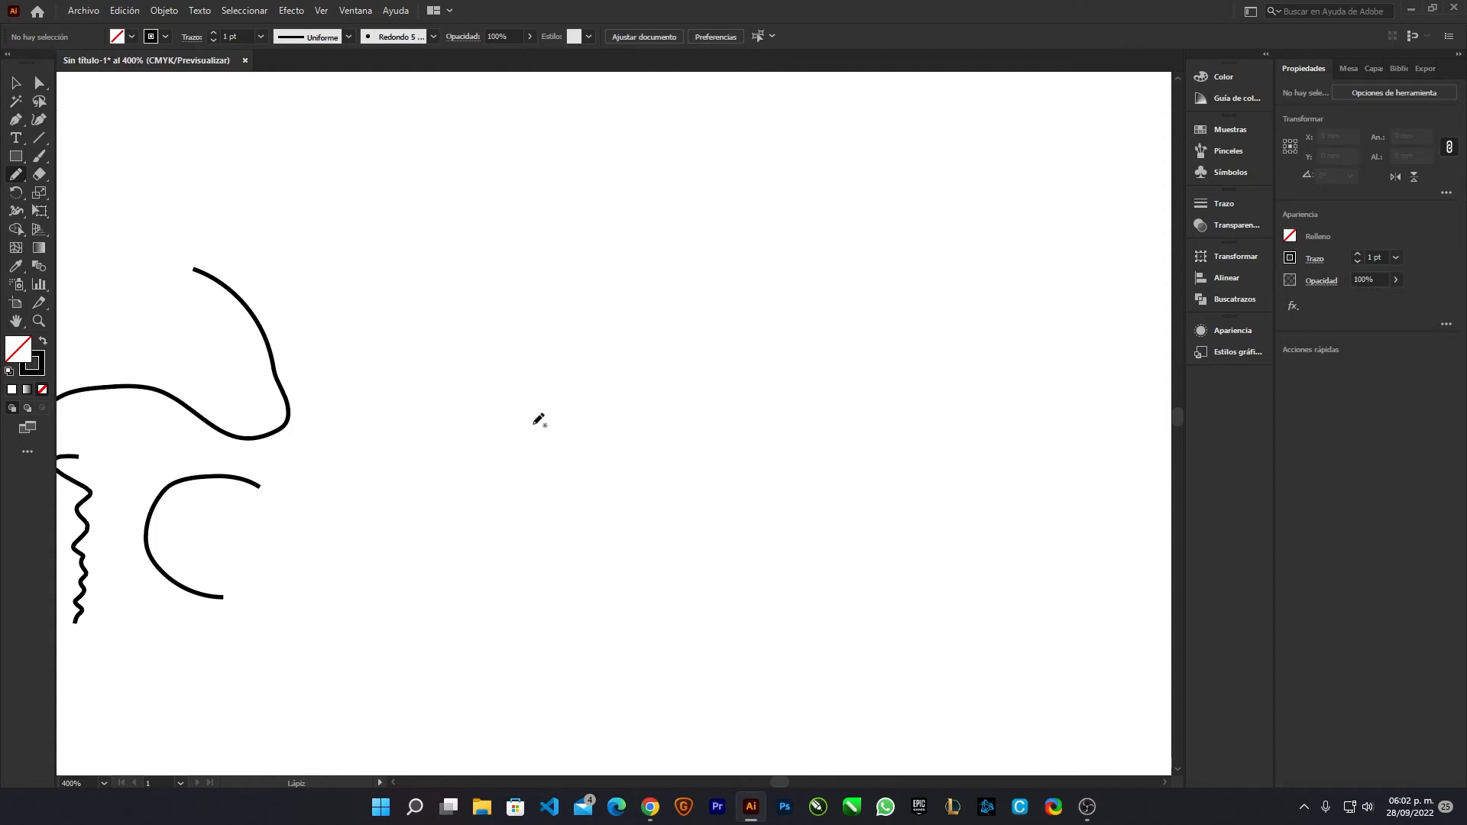
pyautogui.scroll(-4, 537, 459)
pyautogui.scroll(3, 384, 429)
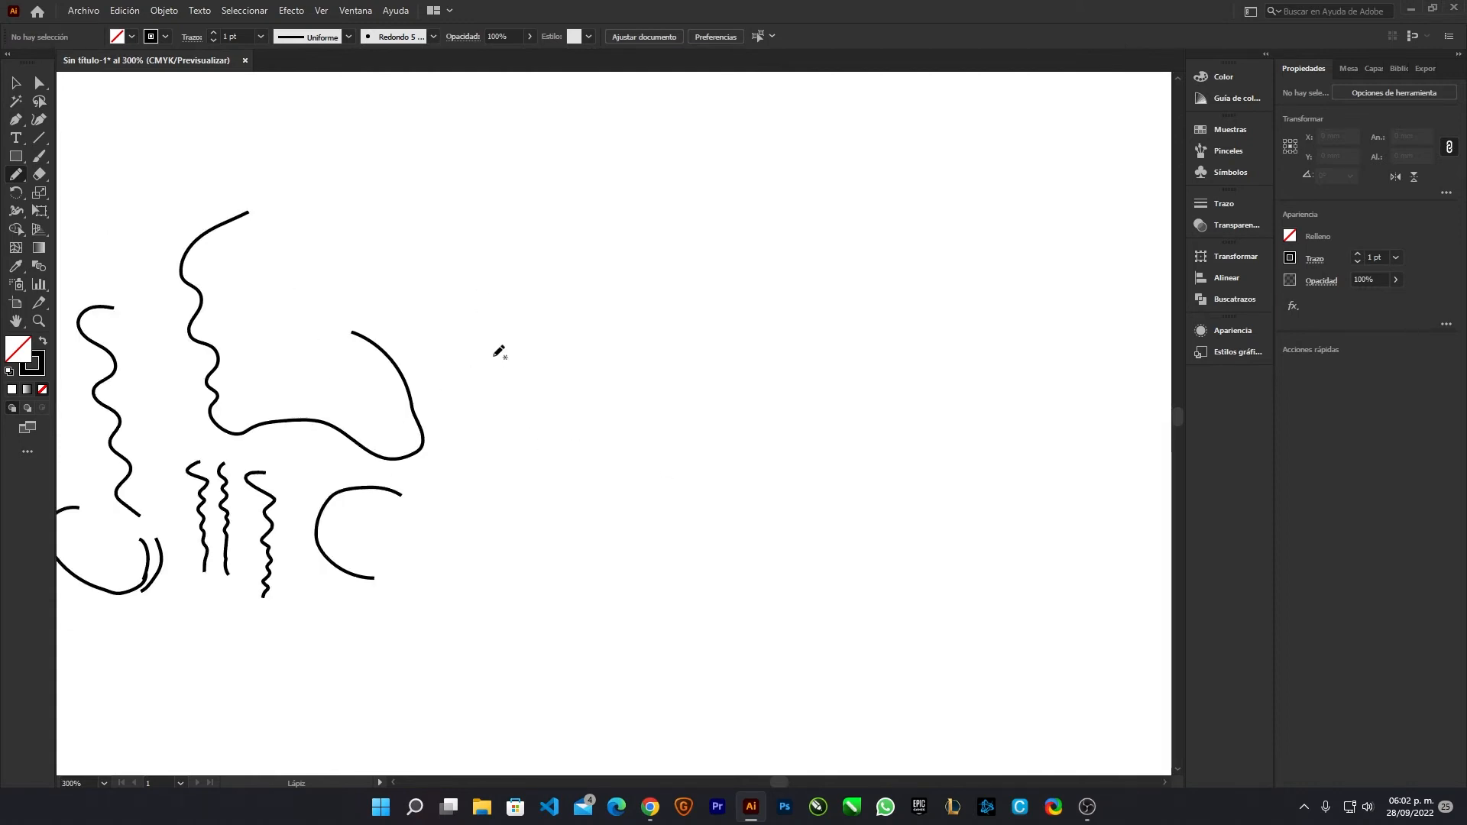
# Step: Draw an angular zigzag pencil line about 13 × 28 mm beside the face profile
pyautogui.click(164, 10)
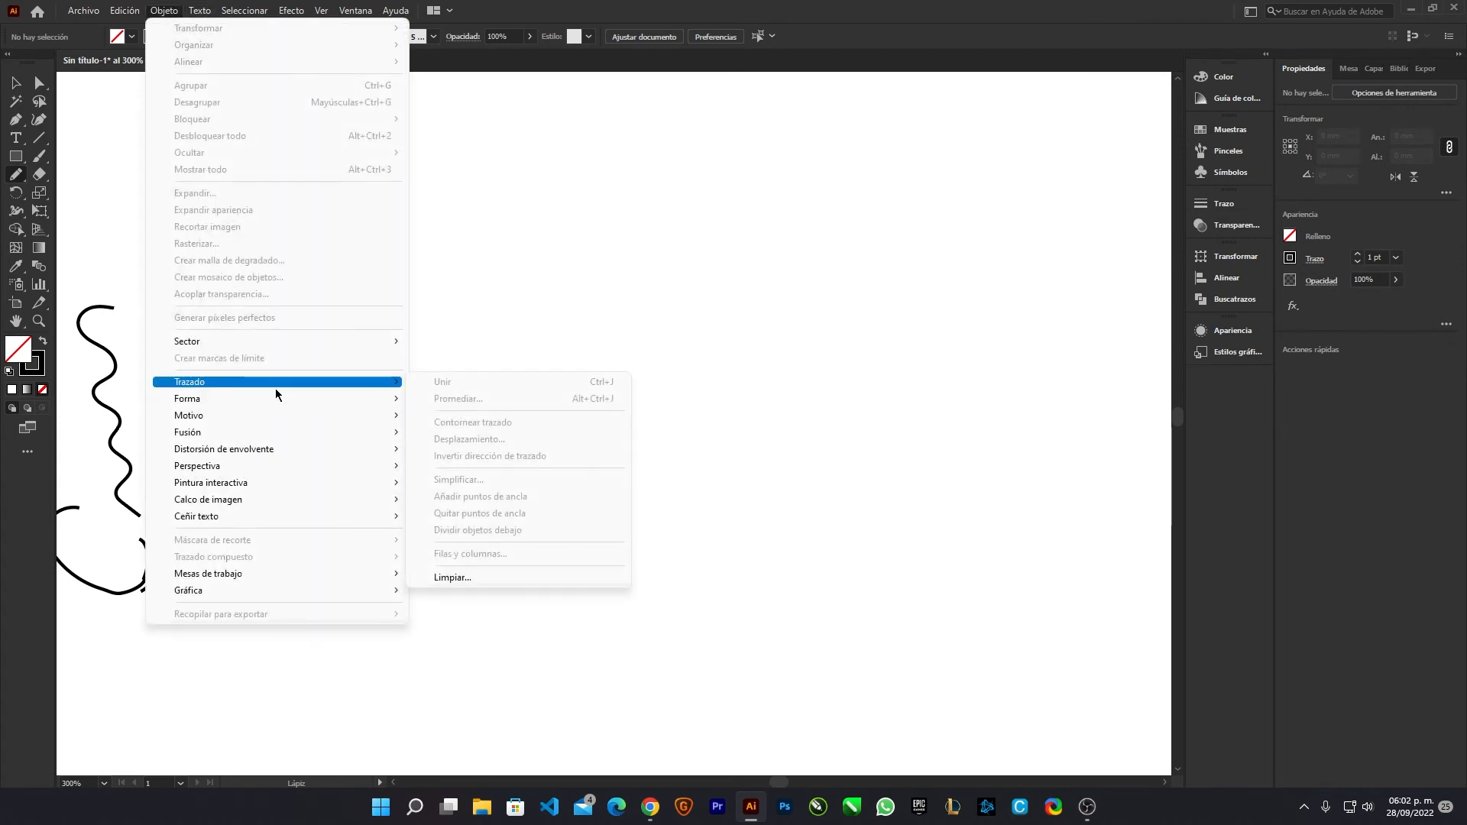
pyautogui.click(495, 309)
pyautogui.moveTo(489, 254)
pyautogui.mouseDown()
pyautogui.moveTo(573, 413)
pyautogui.moveTo(550, 487)
pyautogui.mouseUp()
# Step: Start Simplify on the zigzag path, open its full options, and turn on Mostrar ruta original
pyautogui.click(164, 11)
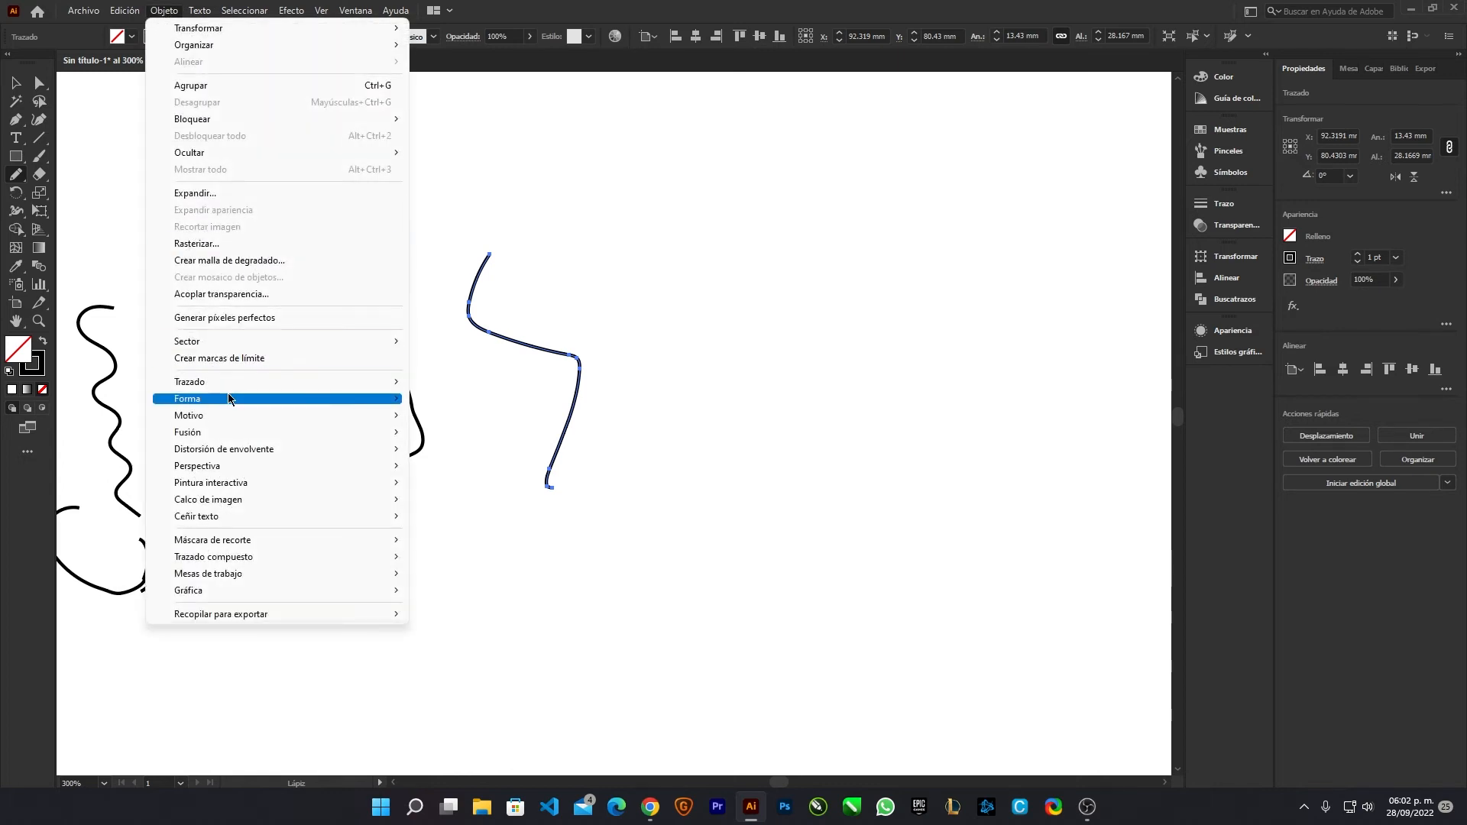
pyautogui.moveTo(230, 382)
pyautogui.click(458, 479)
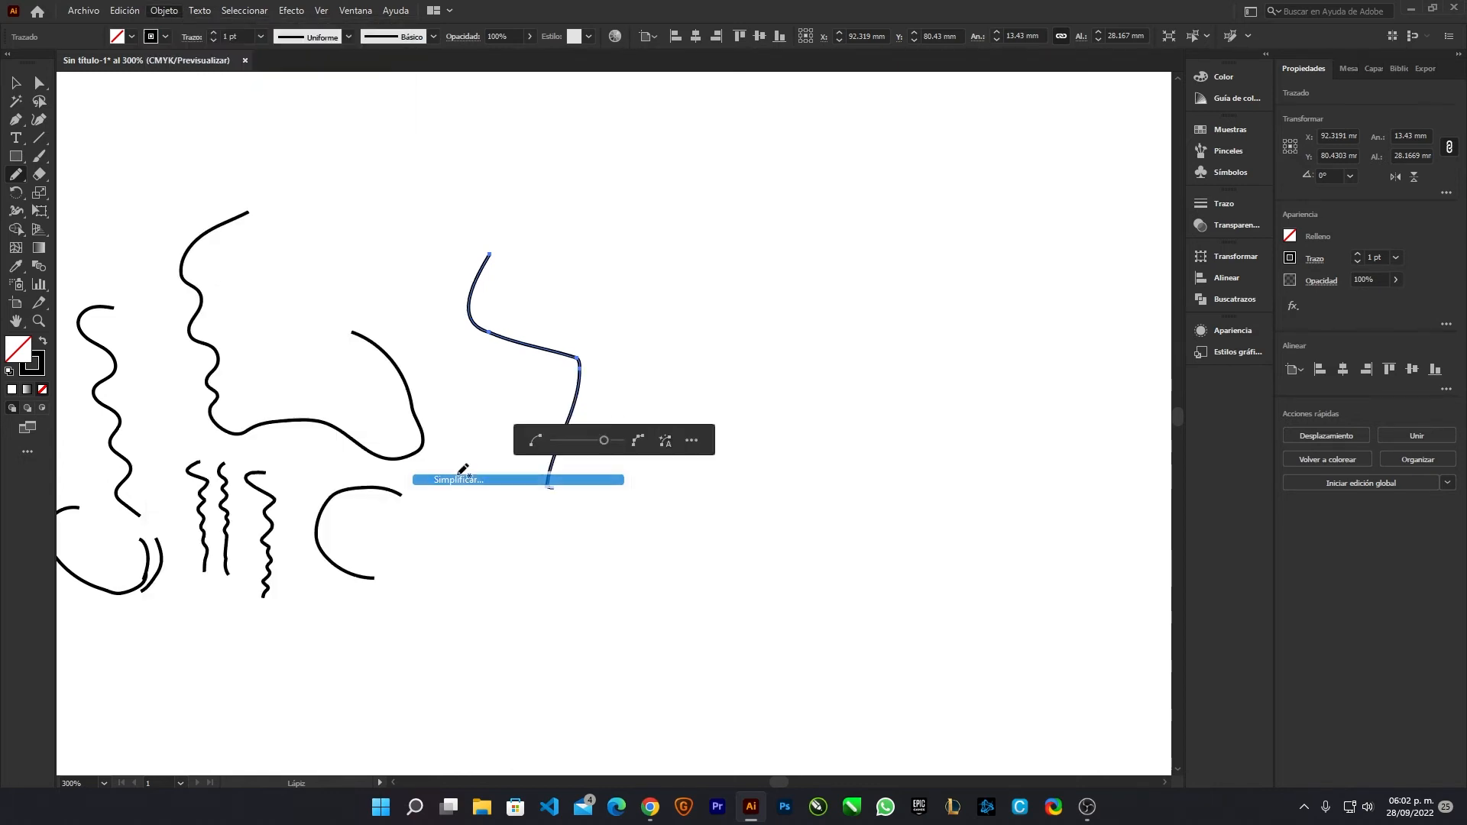
pyautogui.click(692, 441)
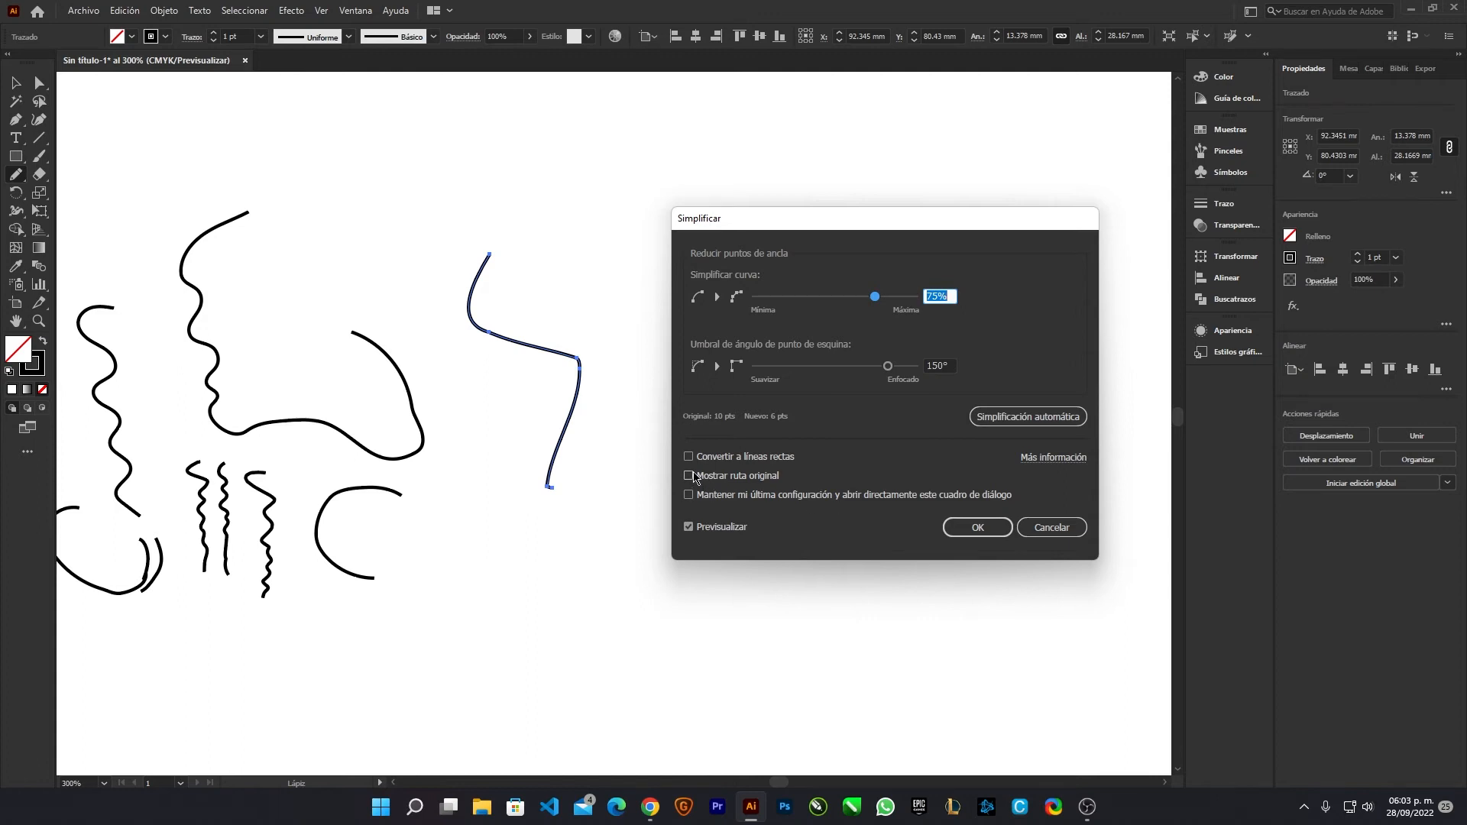
pyautogui.click(690, 476)
# Step: Try a 14% simplified curve with a 180° corner point angle threshold, and apply automatic simplification instead
pyautogui.moveTo(874, 298); pyautogui.dragTo(1080, 337)
pyautogui.moveTo(915, 297); pyautogui.dragTo(779, 298)
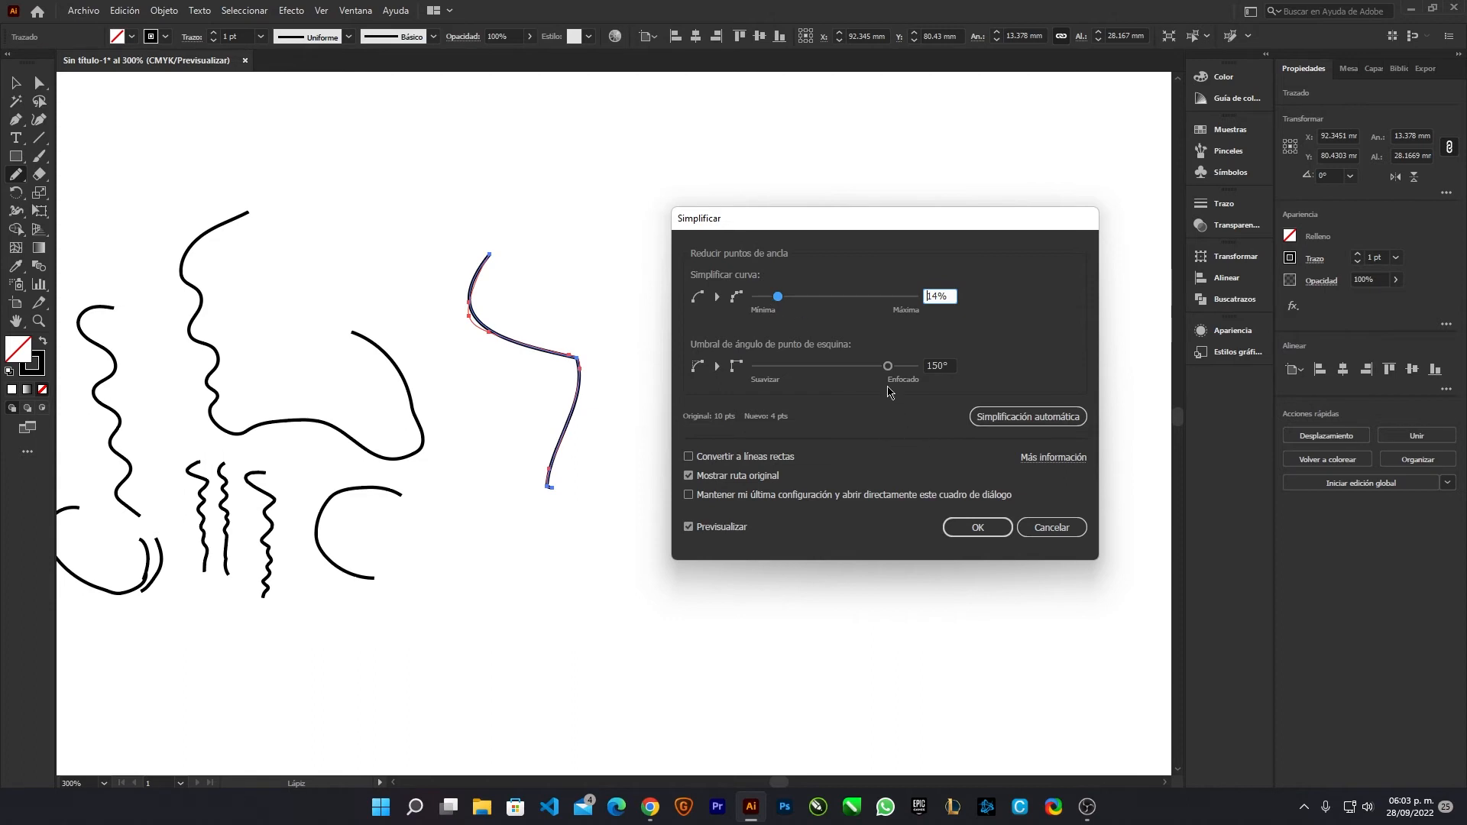
pyautogui.moveTo(888, 366); pyautogui.dragTo(925, 369)
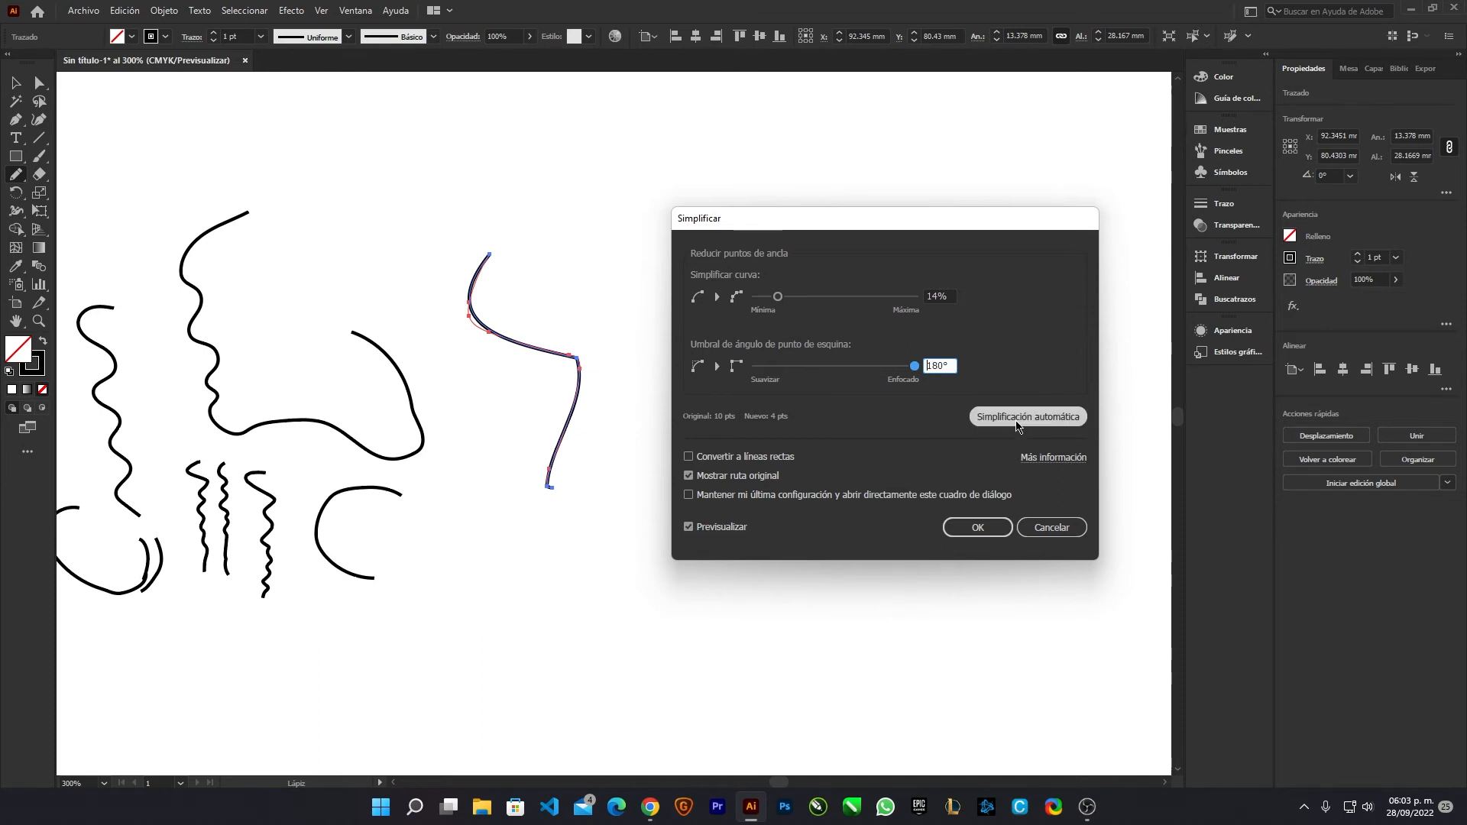
pyautogui.click(1005, 419)
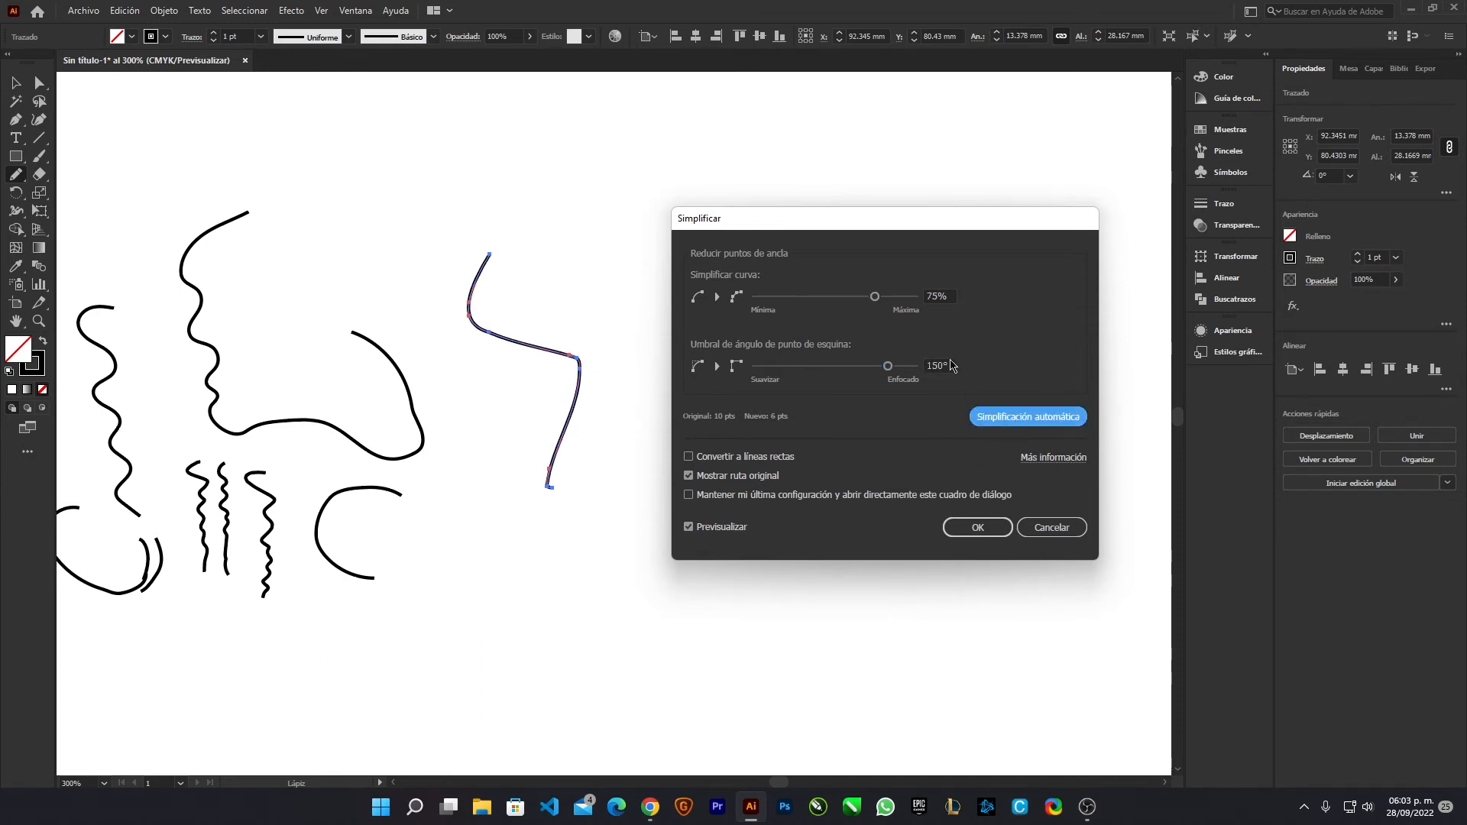
# Step: Accept the automatic simplification of the zigzag path
pyautogui.click(957, 537)
pyautogui.hotkey('ctrl', '1')
pyautogui.hotkey('ctrl', '+')
pyautogui.hotkey('ctrl', '+')
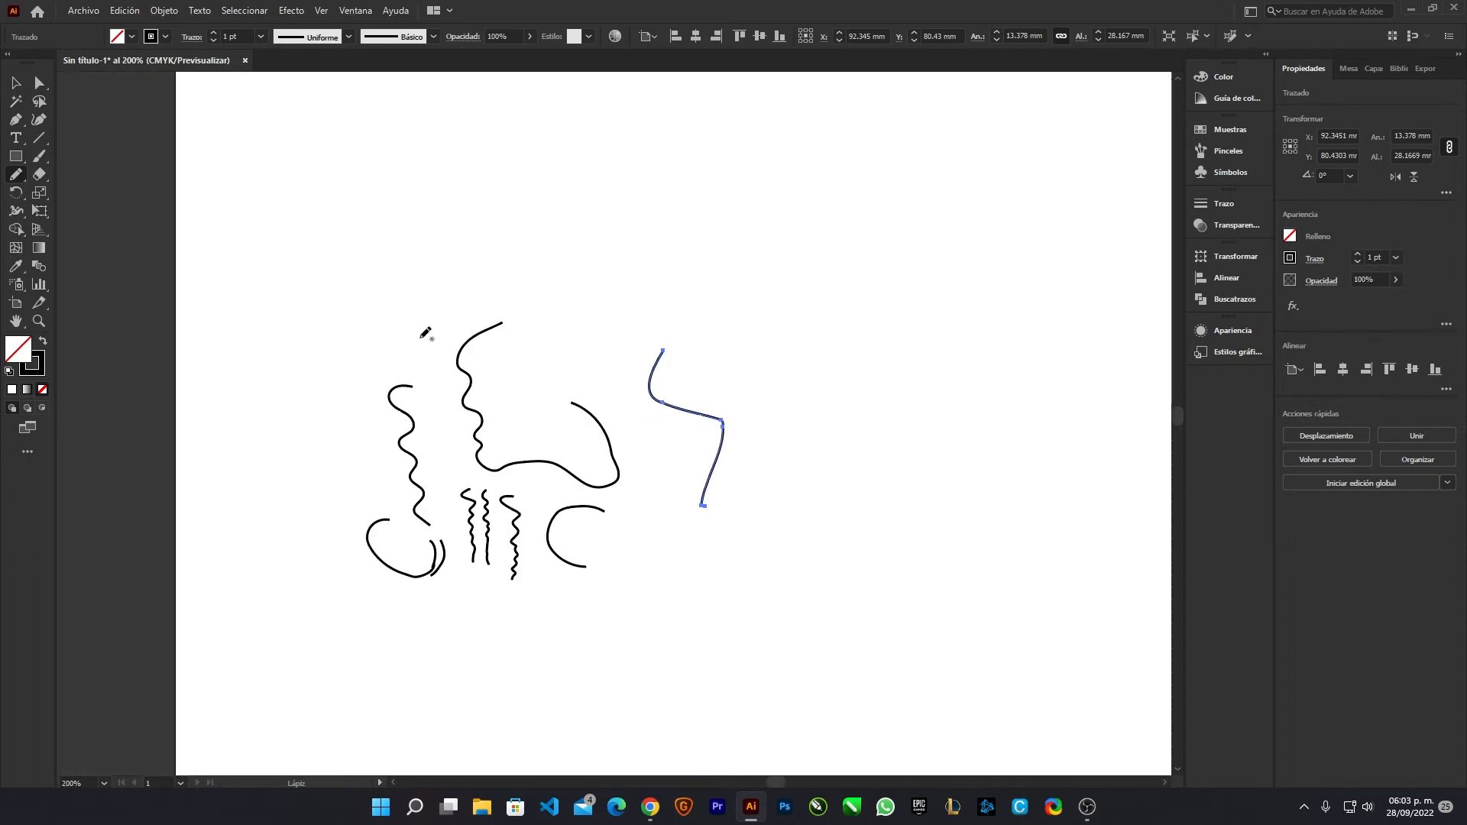
# Step: Delete all the pencil drawings from the artboard
pyautogui.click(17, 85)
pyautogui.moveTo(219, 203)
pyautogui.mouseDown()
pyautogui.moveTo(622, 609)
pyautogui.moveTo(719, 644)
pyautogui.mouseUp()
pyautogui.press('Delete')
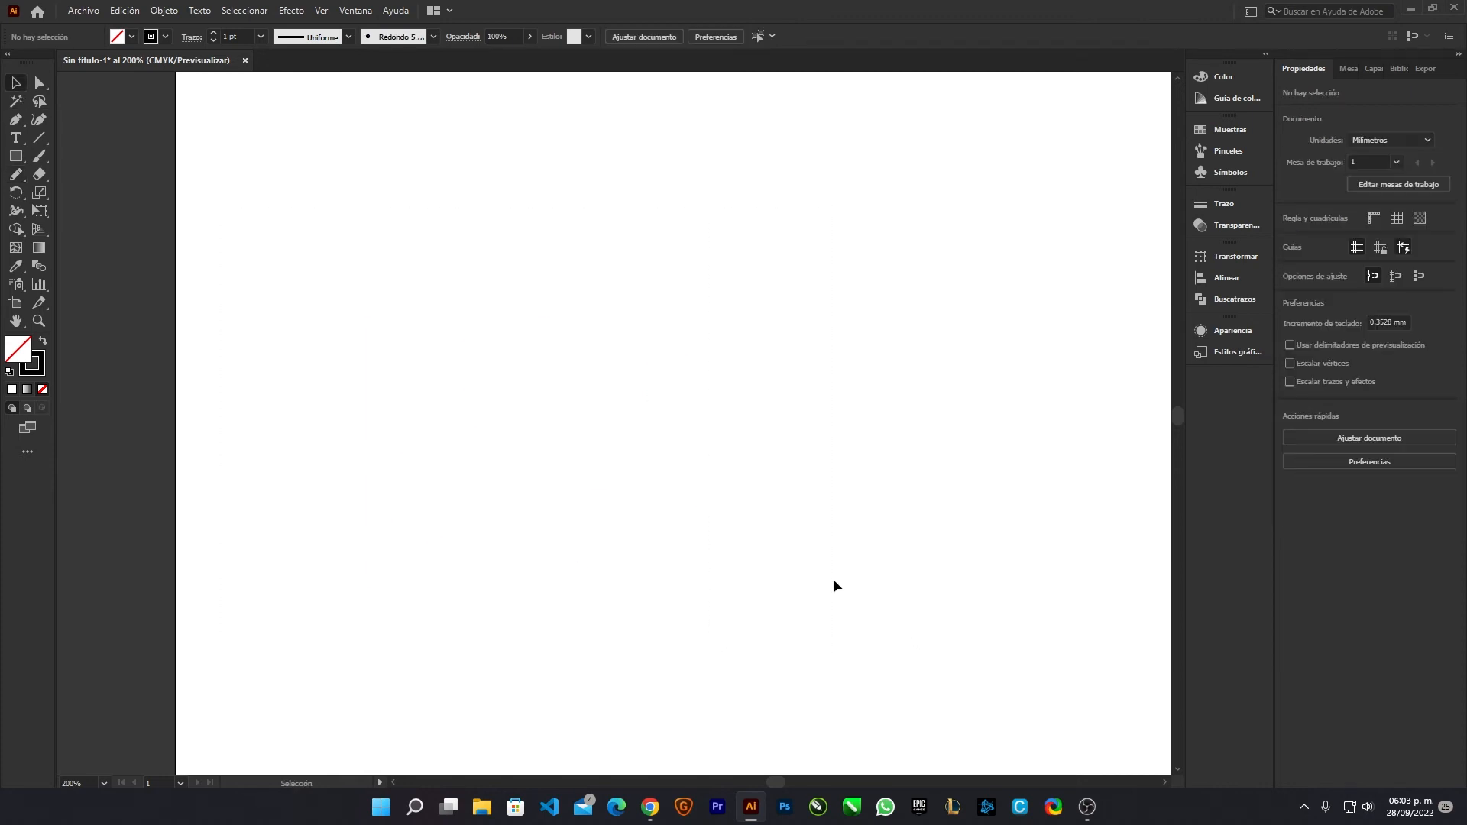
# Step: Paint two freehand strokes side by side with the round 5 pt Paintbrush, the second about 37 × 41 mm
pyautogui.click(15, 176)
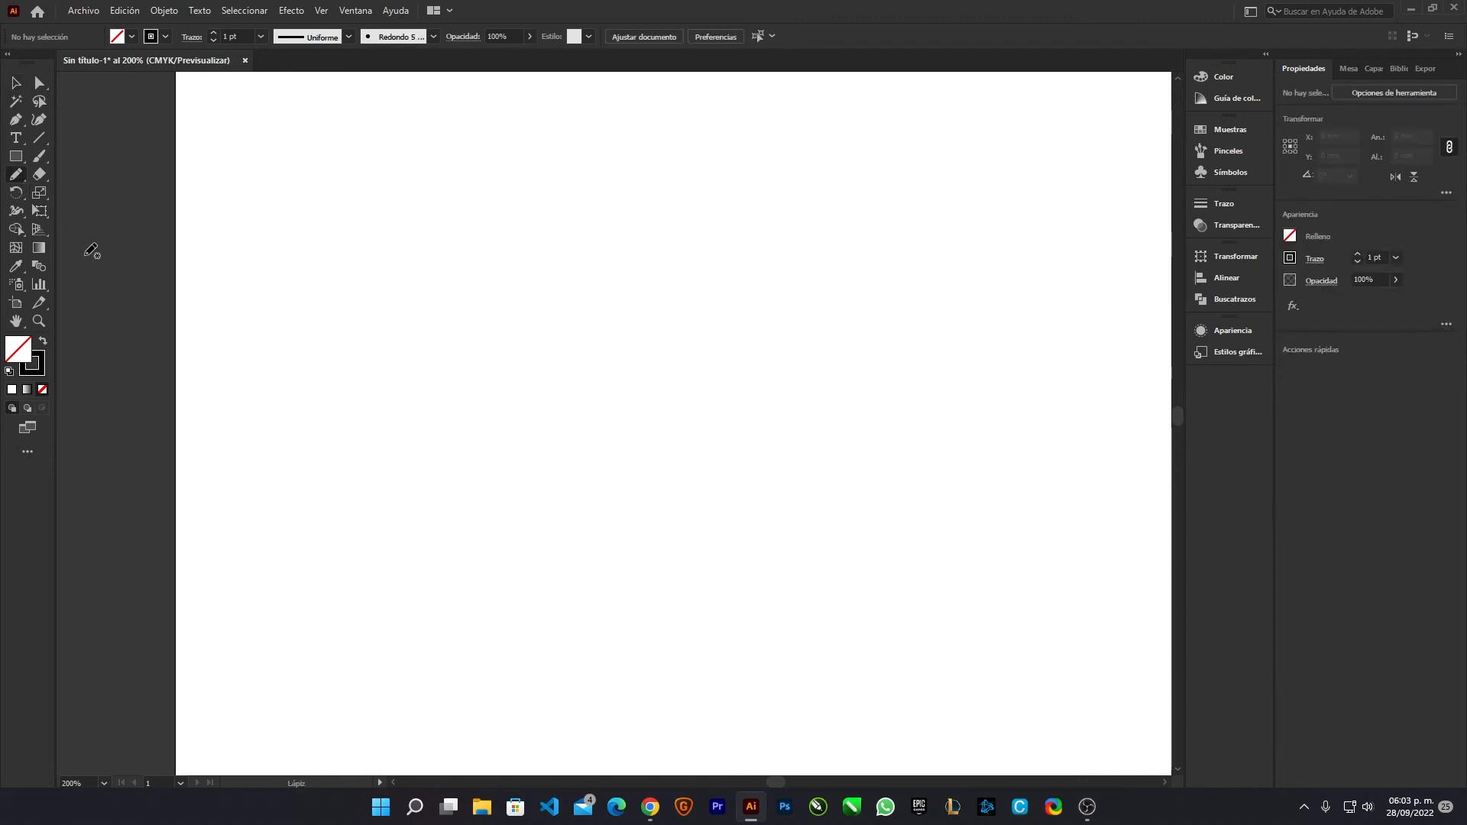
pyautogui.click(35, 156)
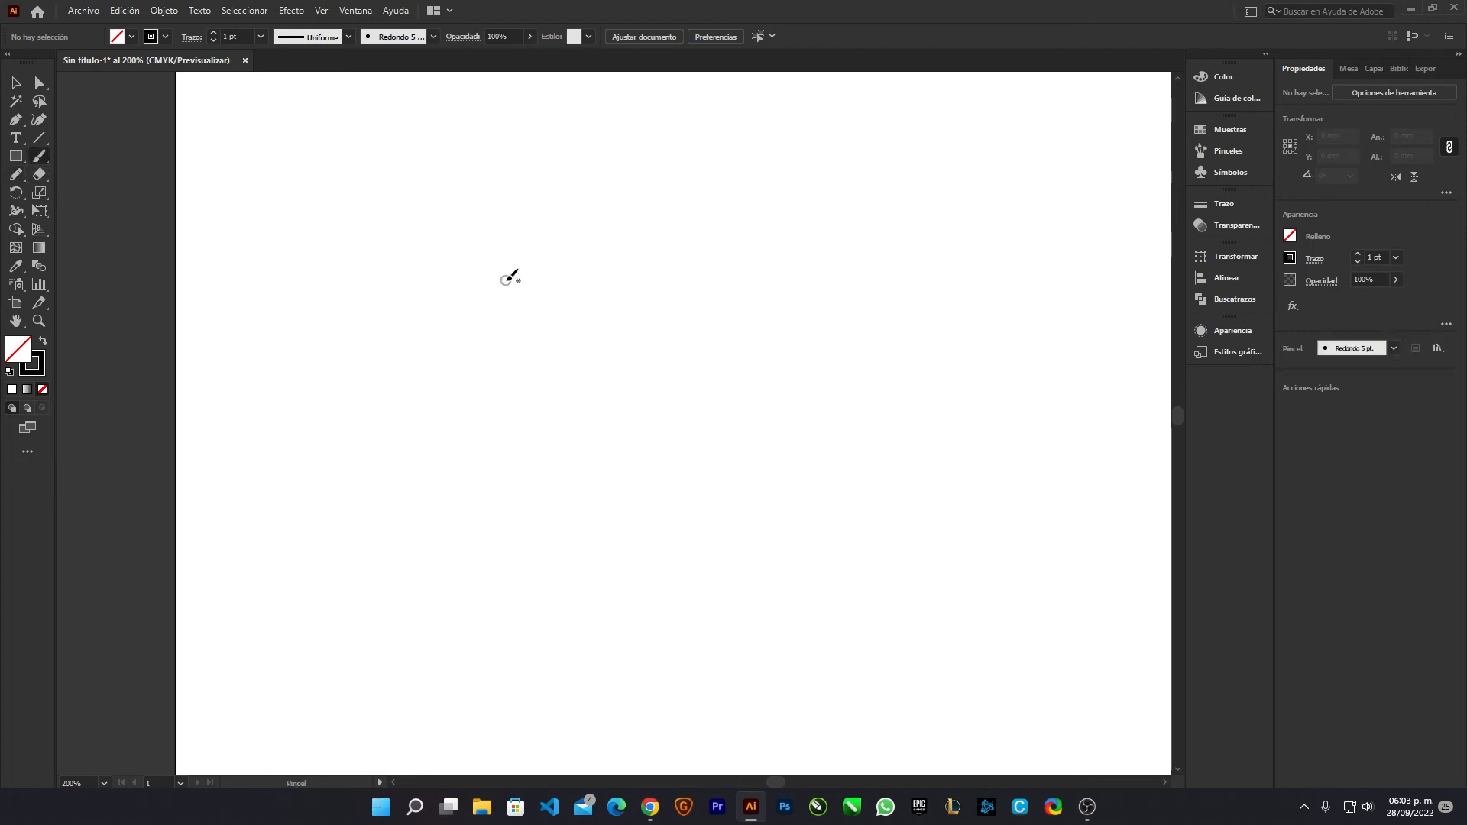
pyautogui.moveTo(405, 181)
pyautogui.mouseDown()
pyautogui.moveTo(533, 331)
pyautogui.moveTo(287, 254)
pyautogui.mouseUp()
pyautogui.moveTo(644, 203)
pyautogui.mouseDown()
pyautogui.moveTo(651, 297)
pyautogui.moveTo(621, 369)
pyautogui.moveTo(673, 415)
pyautogui.moveTo(676, 317)
pyautogui.moveTo(698, 325)
pyautogui.moveTo(732, 420)
pyautogui.moveTo(771, 322)
pyautogui.moveTo(772, 242)
pyautogui.moveTo(821, 247)
pyautogui.mouseUp()
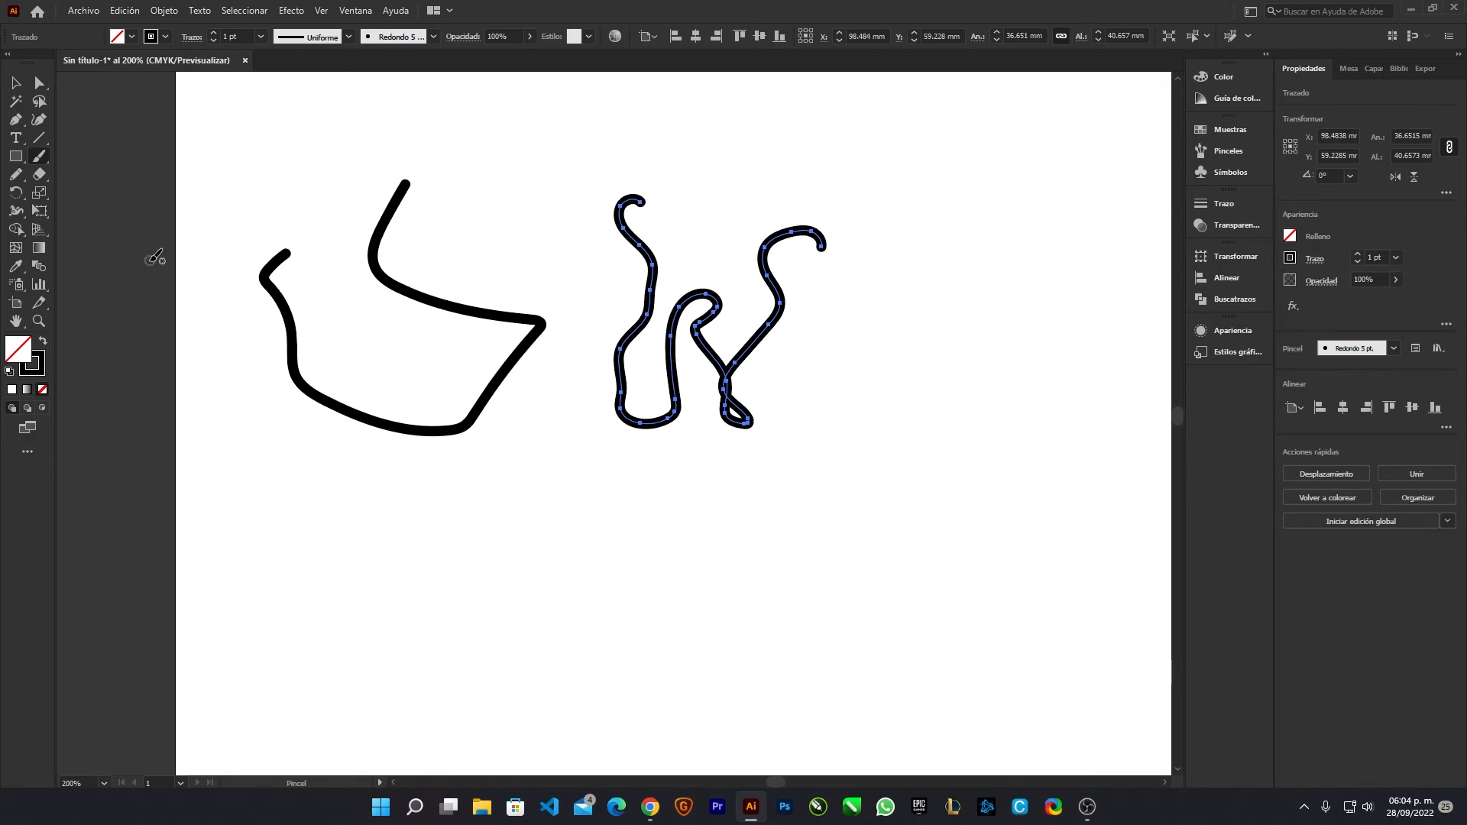
# Step: Draw thin freehand curves with the Pencil tool below the brush strokes for comparison, and undo them
pyautogui.click(15, 175)
pyautogui.moveTo(567, 448)
pyautogui.mouseDown()
pyautogui.moveTo(477, 555)
pyautogui.moveTo(362, 526)
pyautogui.moveTo(417, 622)
pyautogui.moveTo(536, 650)
pyautogui.moveTo(575, 585)
pyautogui.moveTo(618, 598)
pyautogui.moveTo(624, 523)
pyautogui.moveTo(656, 532)
pyautogui.moveTo(644, 471)
pyautogui.moveTo(686, 469)
pyautogui.moveTo(665, 637)
pyautogui.moveTo(721, 547)
pyautogui.moveTo(701, 425)
pyautogui.mouseUp()
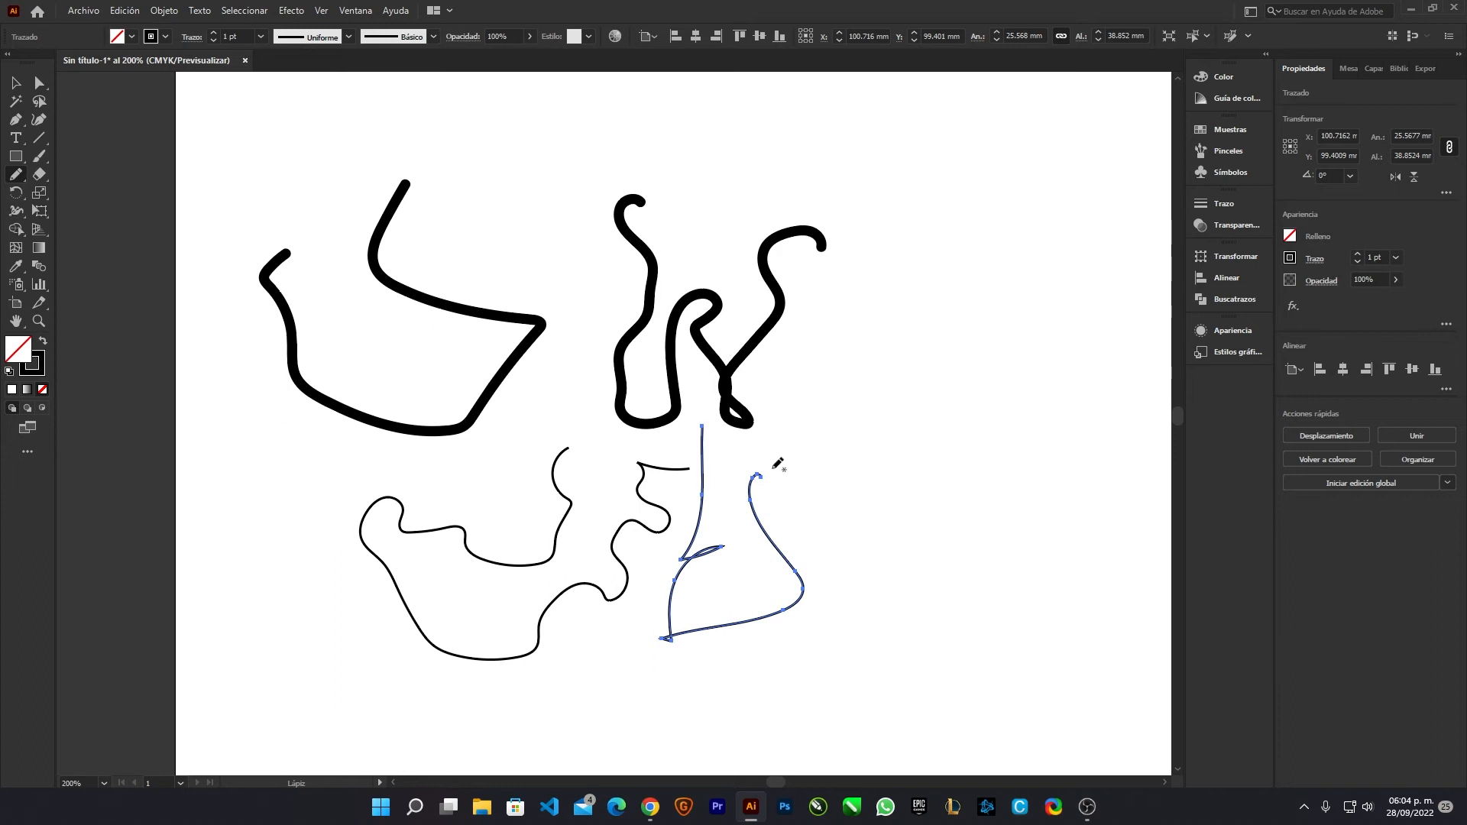
pyautogui.hotkey('ctrl', 'z')
pyautogui.hotkey('ctrl', 'z')
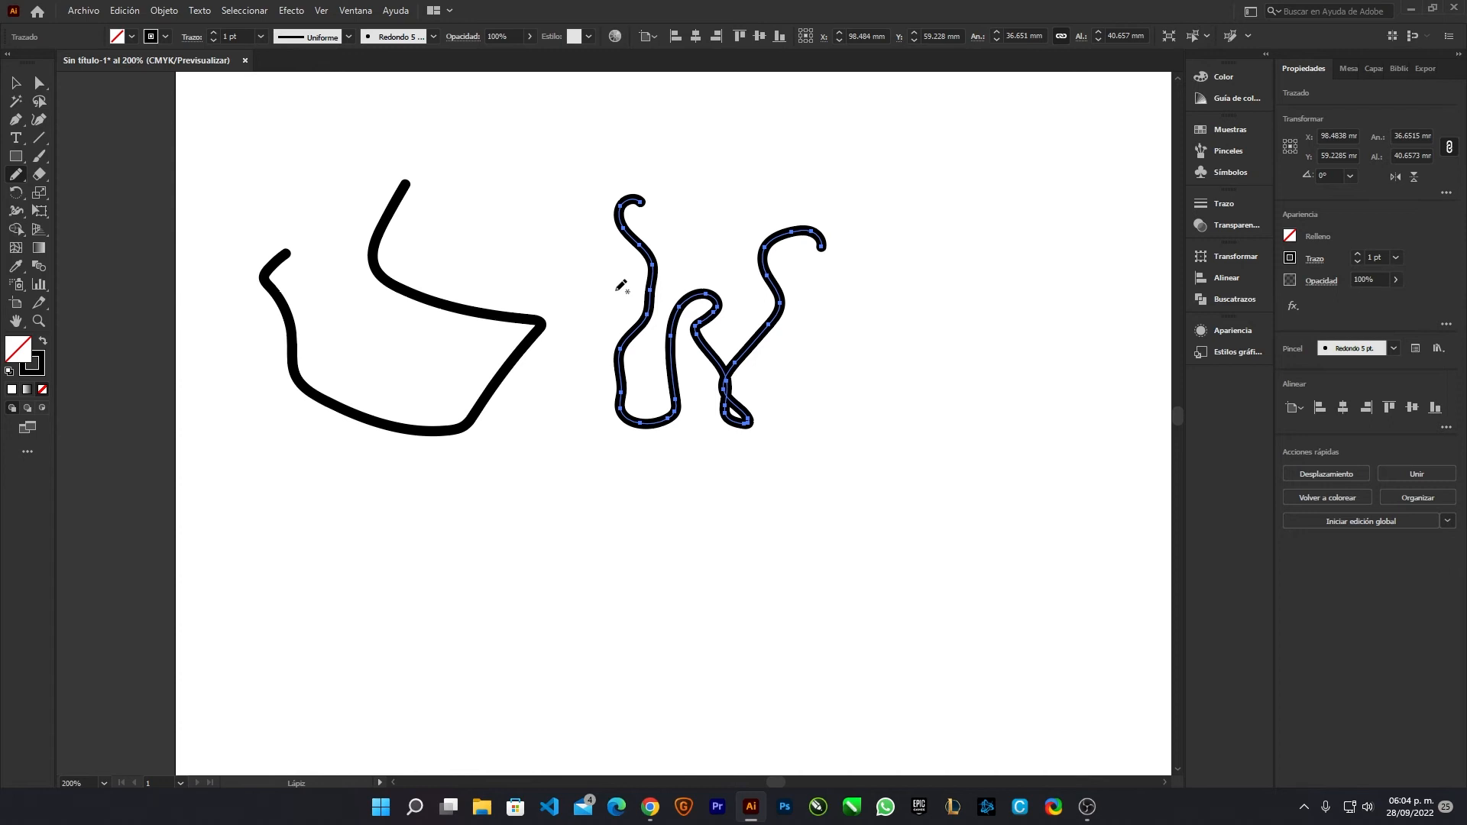
# Step: Try the rough charcoal-textured brush on the selected second Paintbrush stroke and examine its edges
pyautogui.click(39, 155)
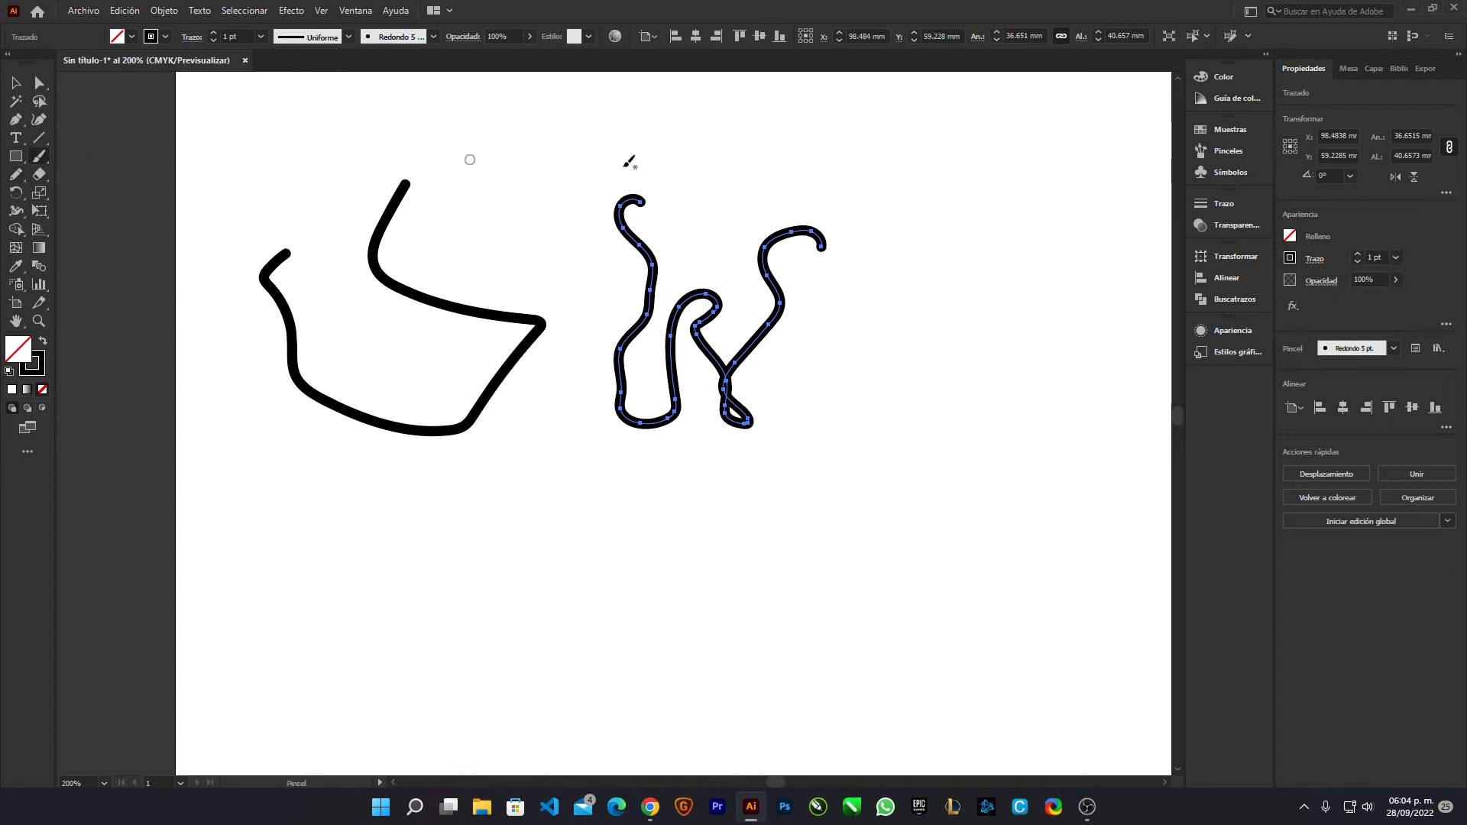
pyautogui.click(349, 37)
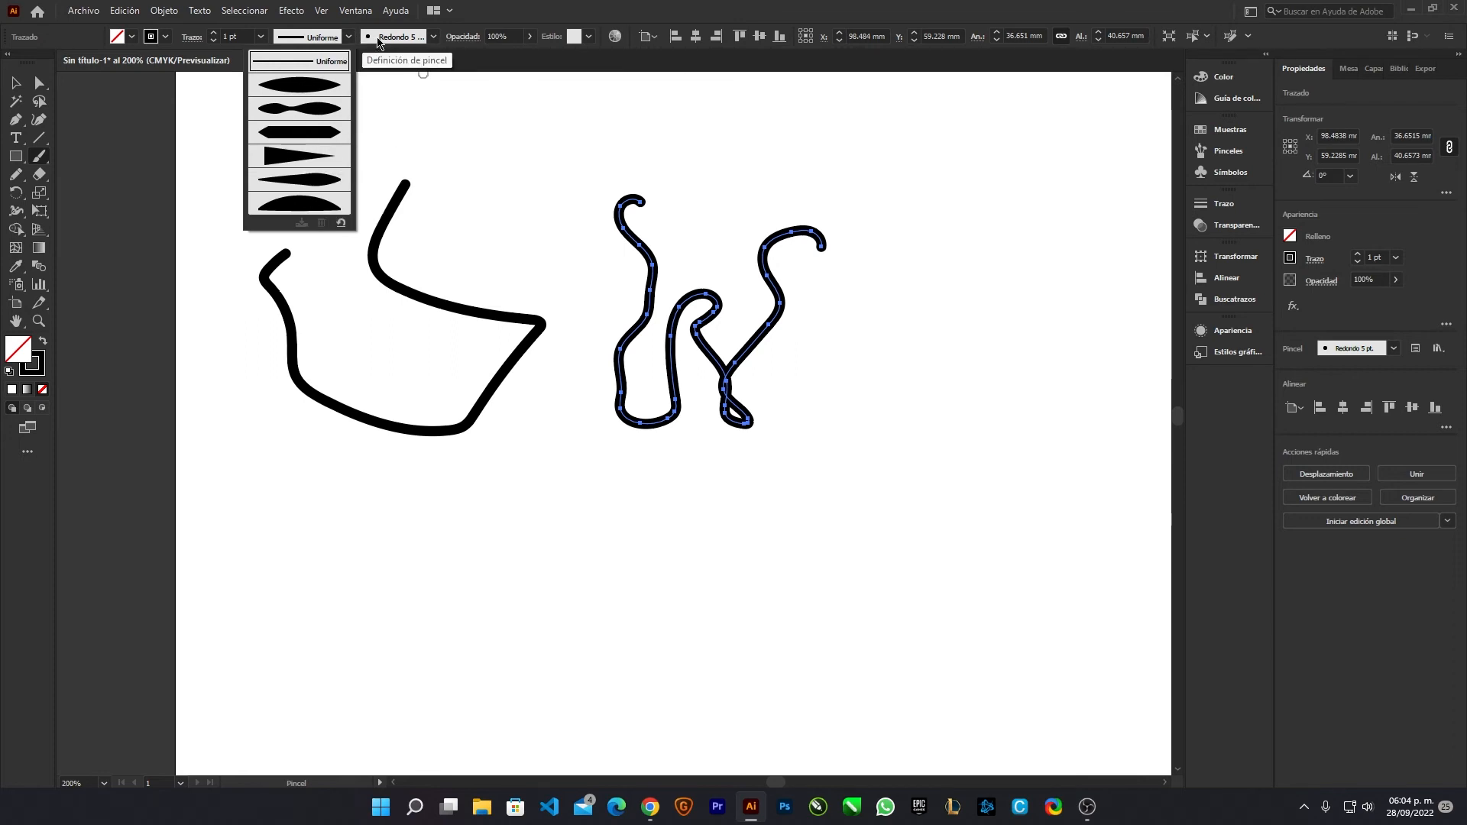
pyautogui.click(433, 36)
pyautogui.scroll(-2, 382, 102)
pyautogui.scroll(2, 352, 109)
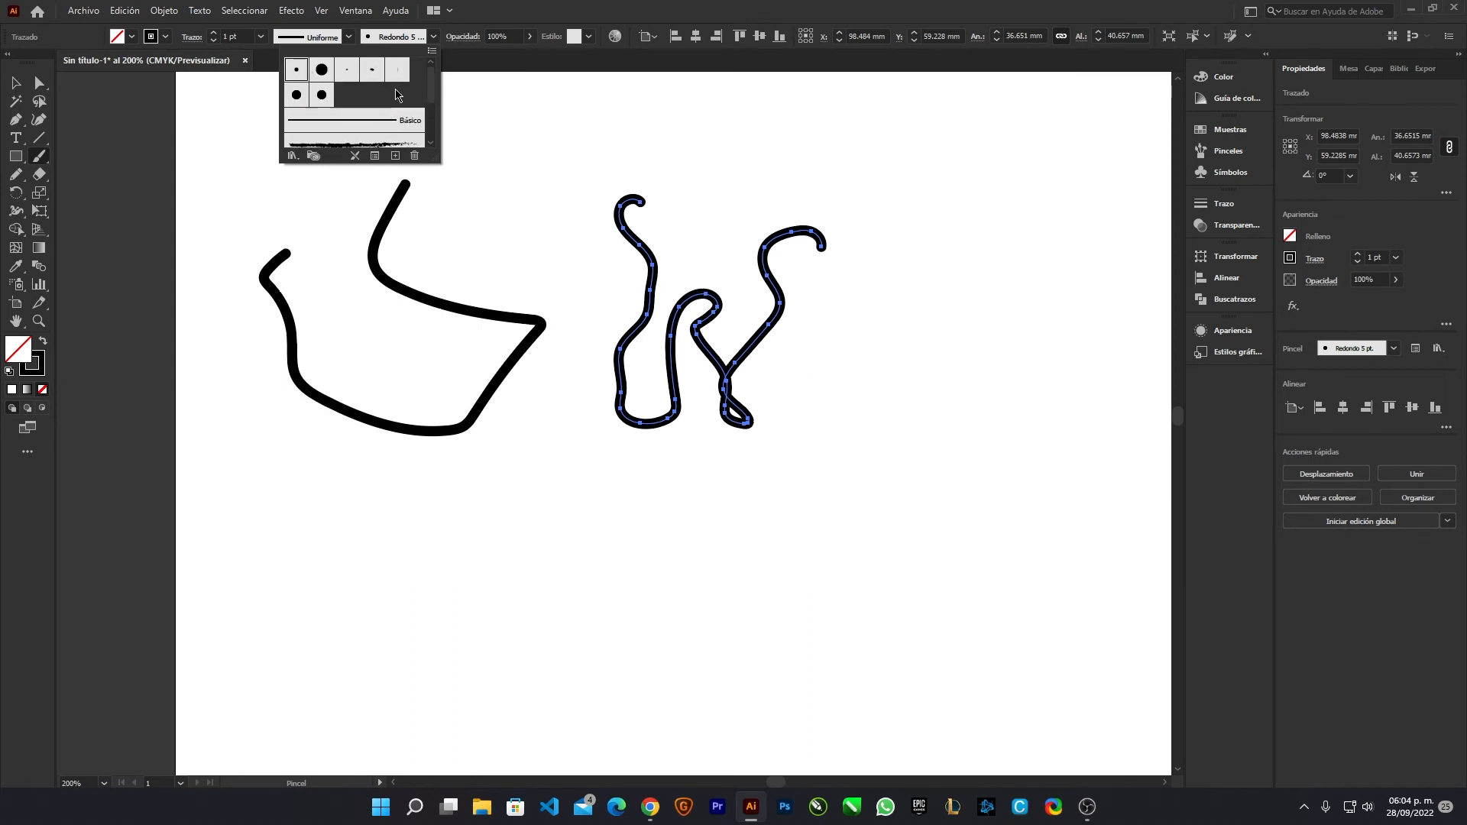
pyautogui.scroll(-2, 393, 100)
pyautogui.click(339, 104)
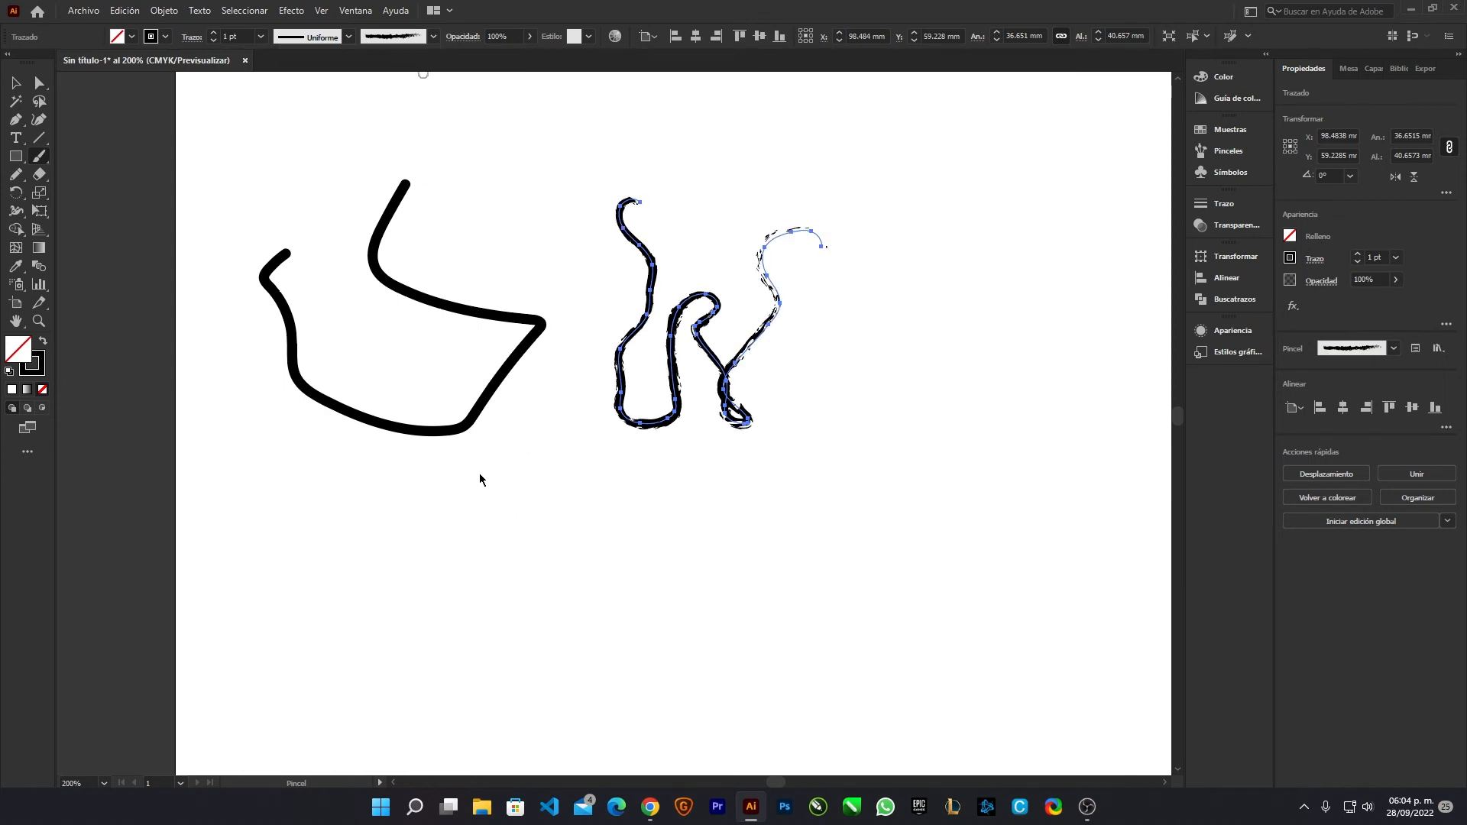
pyautogui.scroll(4, 801, 277)
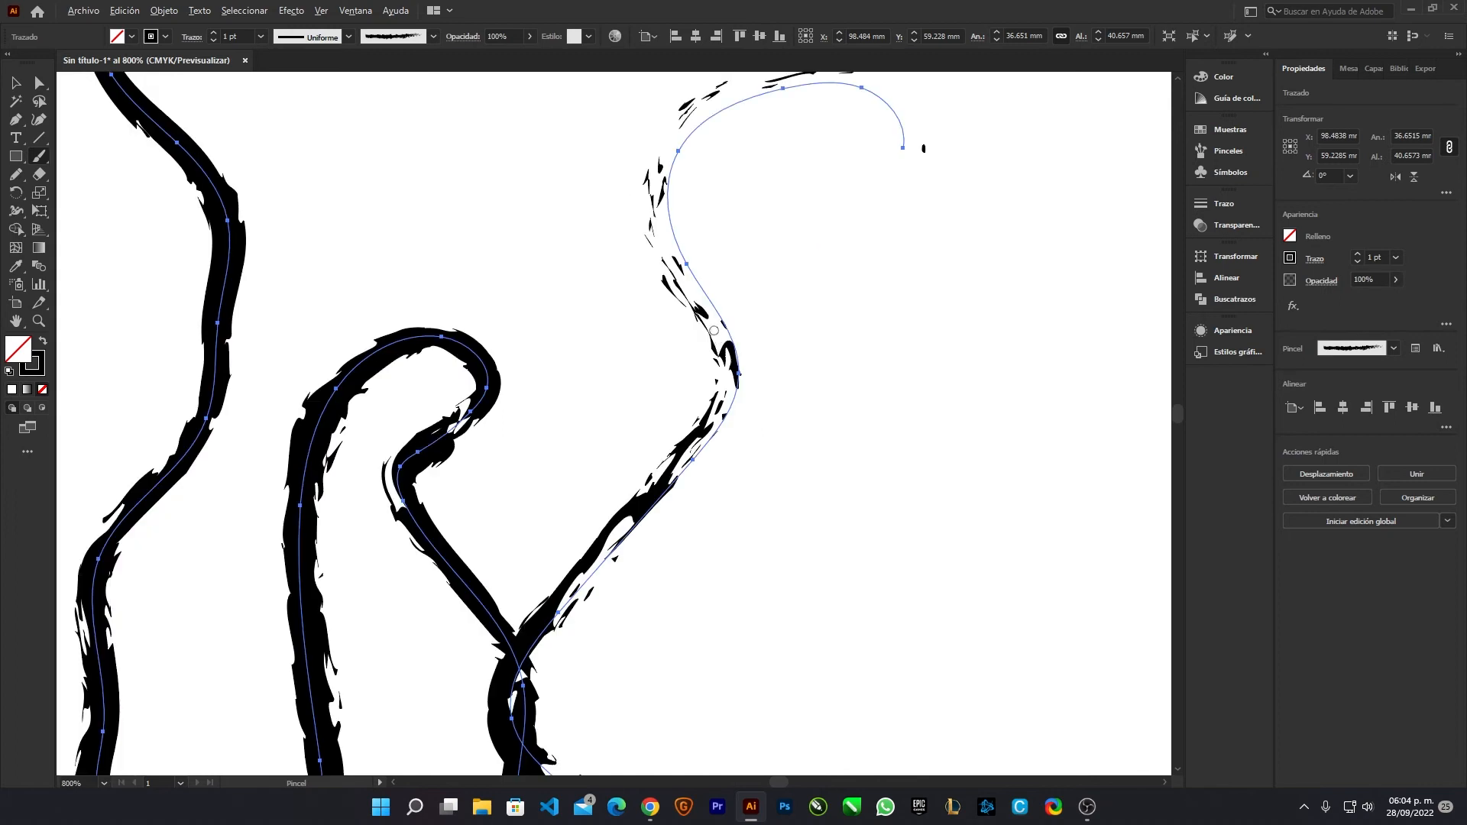
pyautogui.scroll(-3, 718, 346)
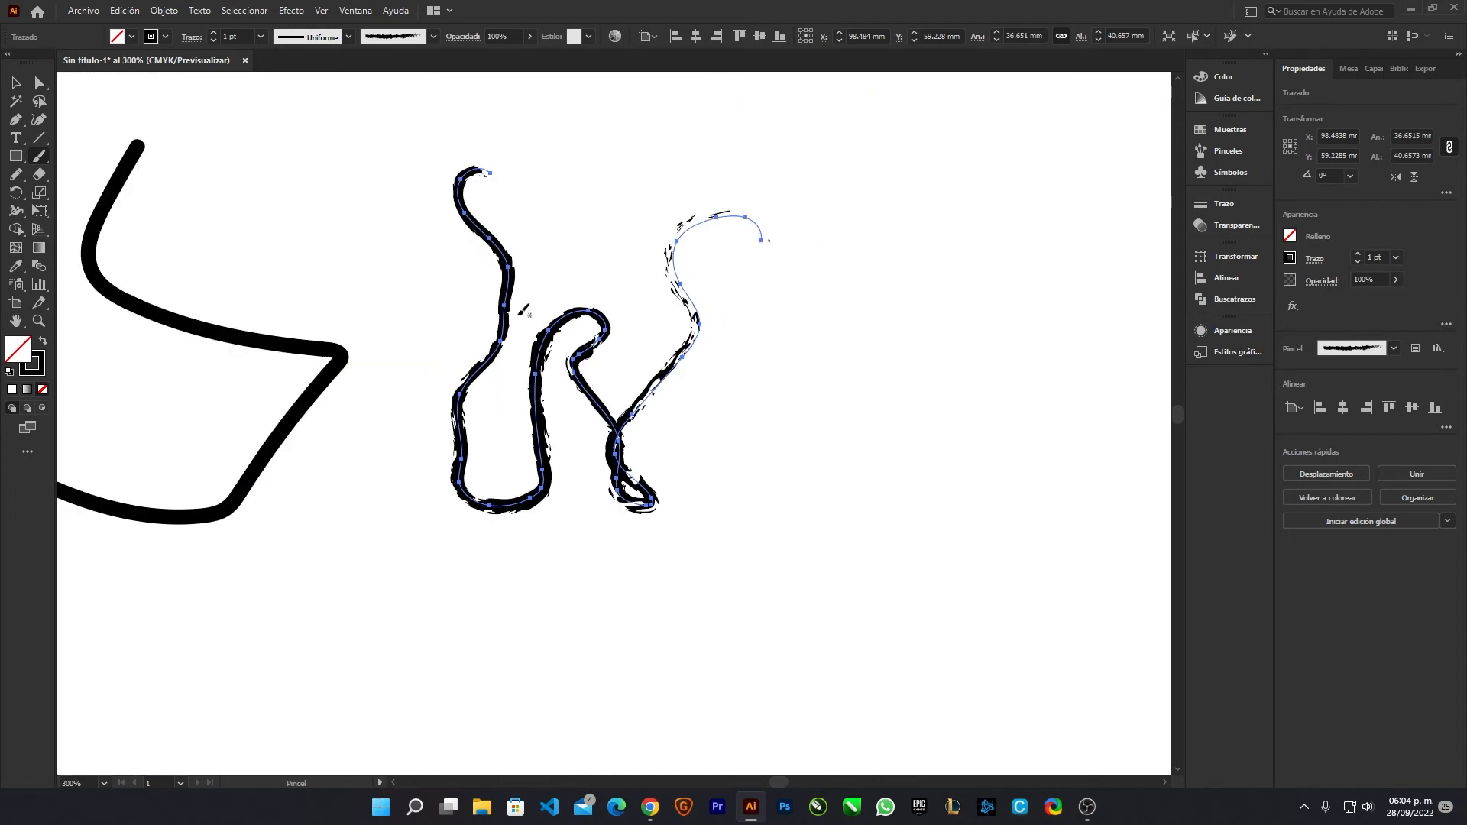
# Step: Apply the stitched denim pattern brush to the selected stroke
pyautogui.click(423, 37)
pyautogui.scroll(-1, 420, 111)
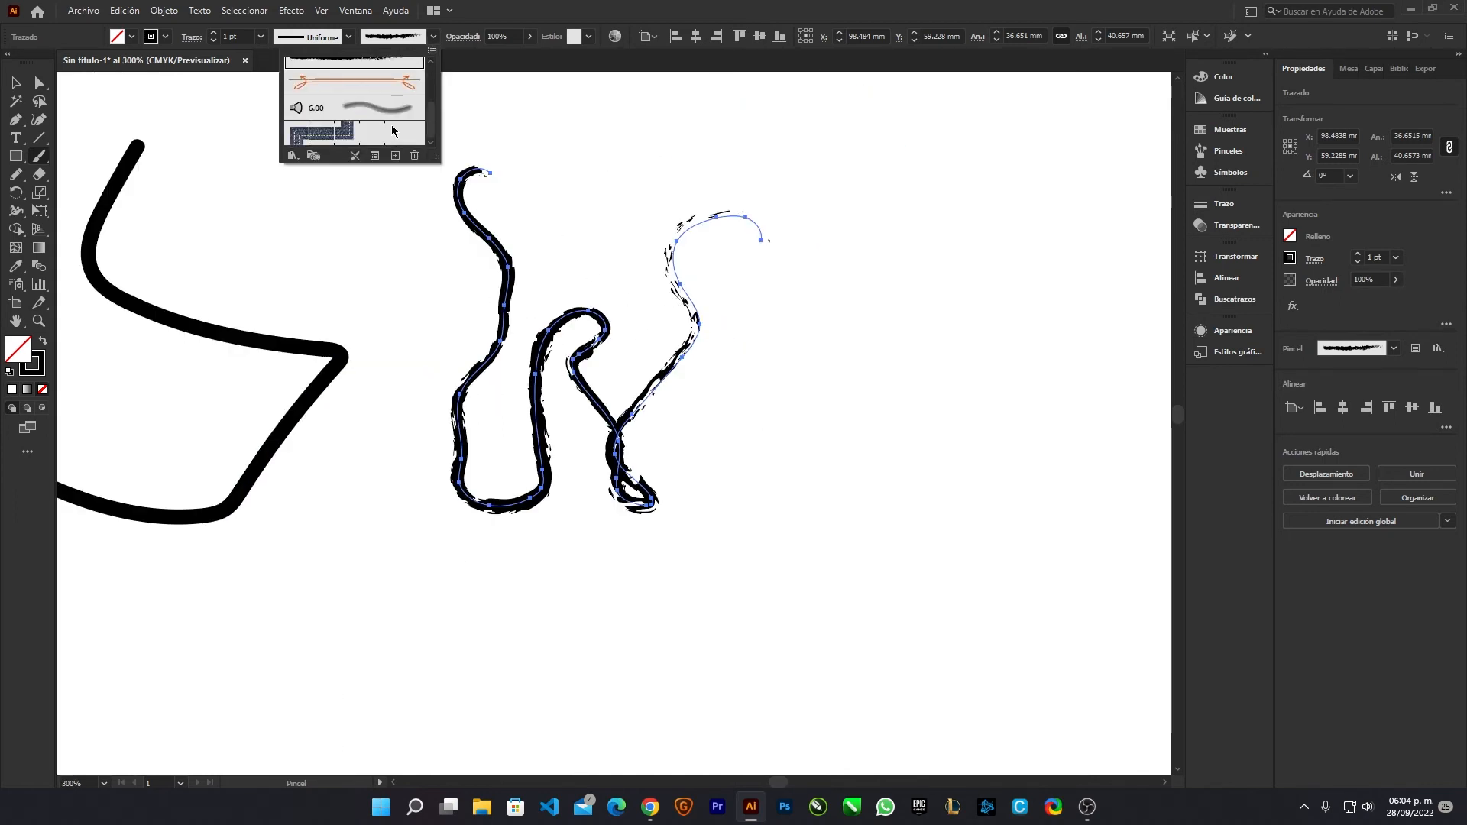
pyautogui.click(386, 138)
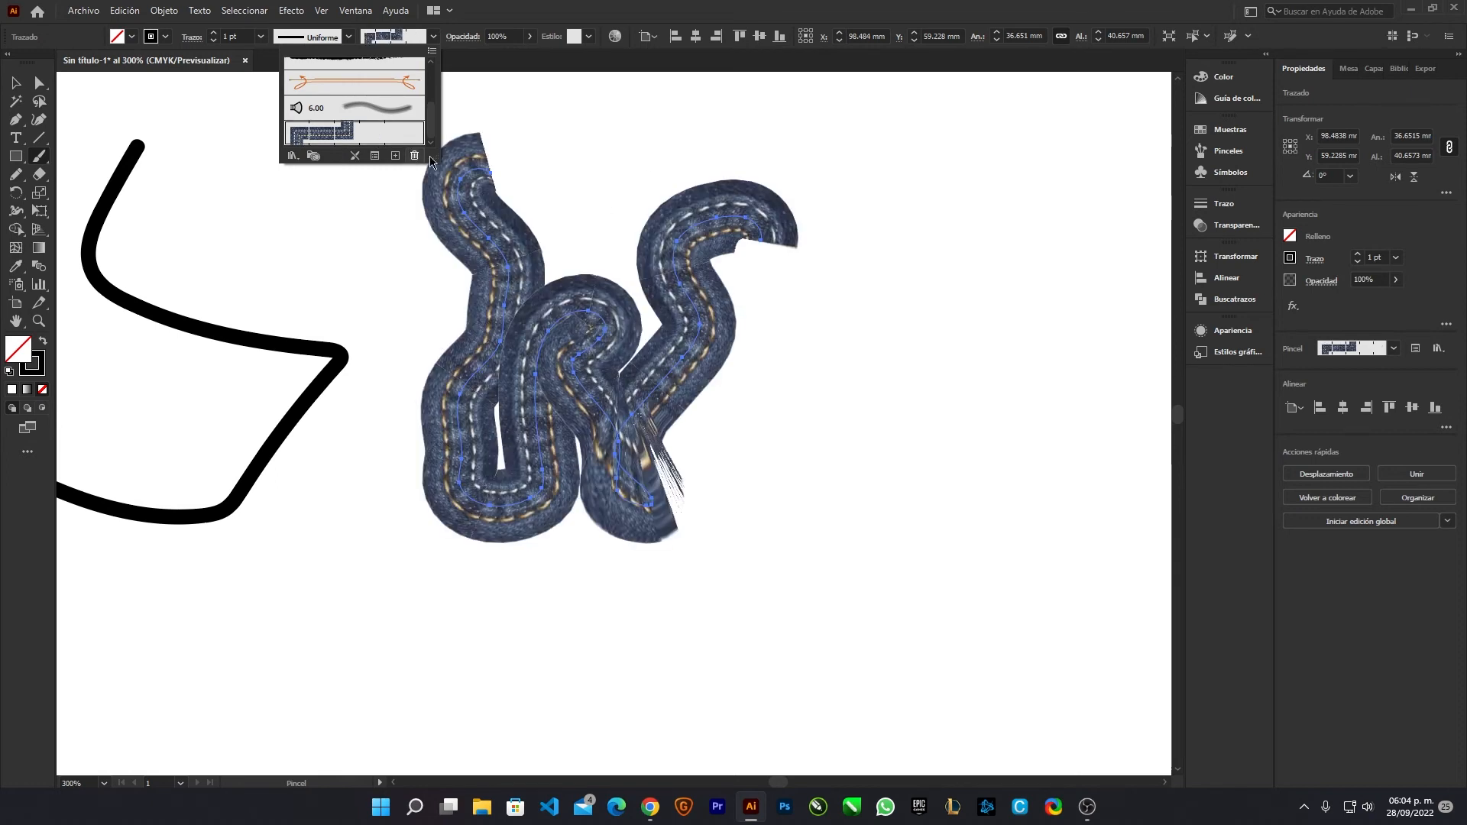
pyautogui.click(665, 211)
pyautogui.scroll(-2, 628, 163)
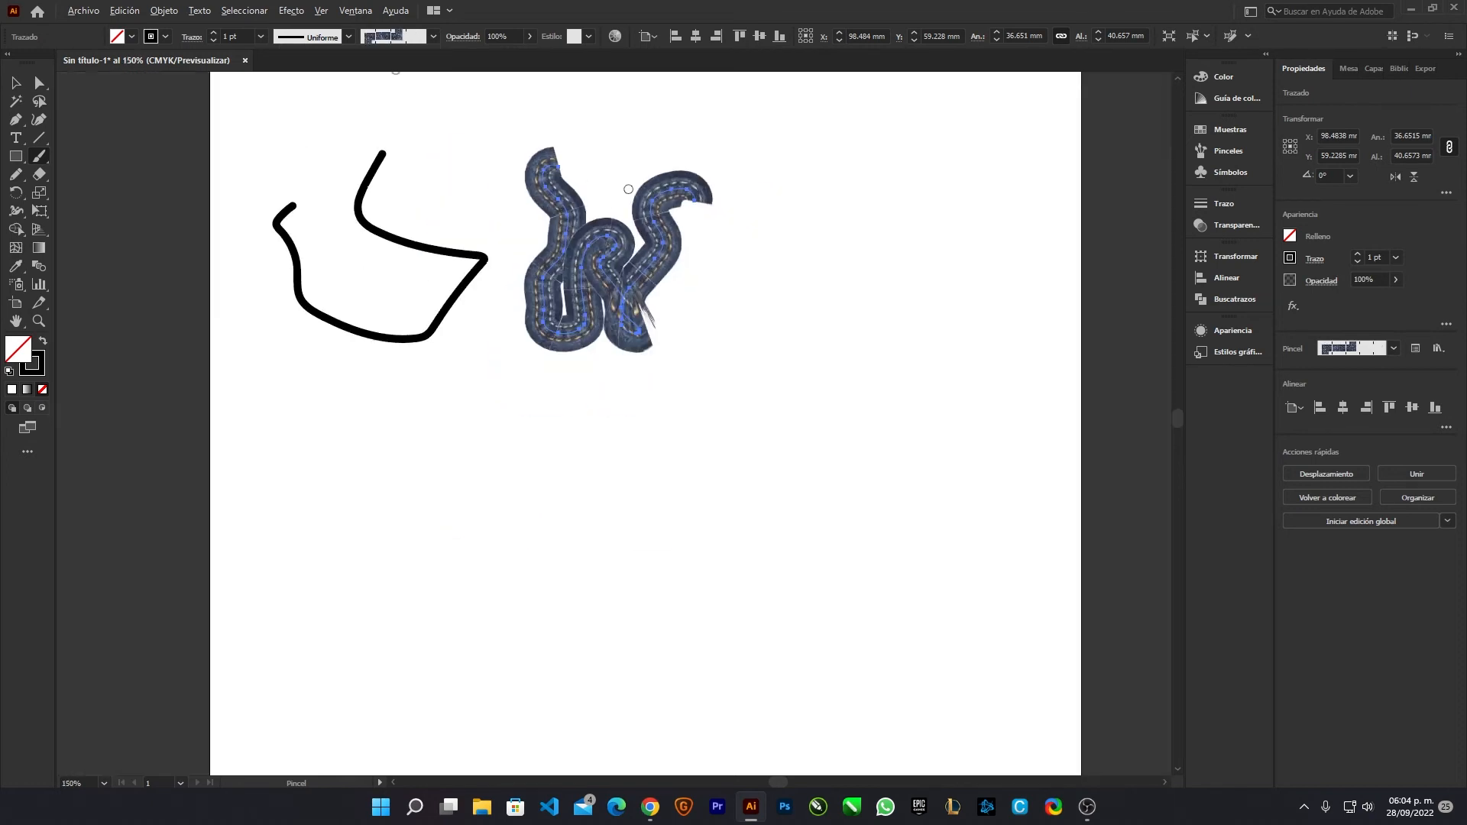
# Step: Paint denim brush strokes below the existing artwork: a long horizontal strip, a winding continuation, and a curved stroke about 80 × 53 mm
pyautogui.scroll(-1, 582, 329)
pyautogui.scroll(1, 524, 415)
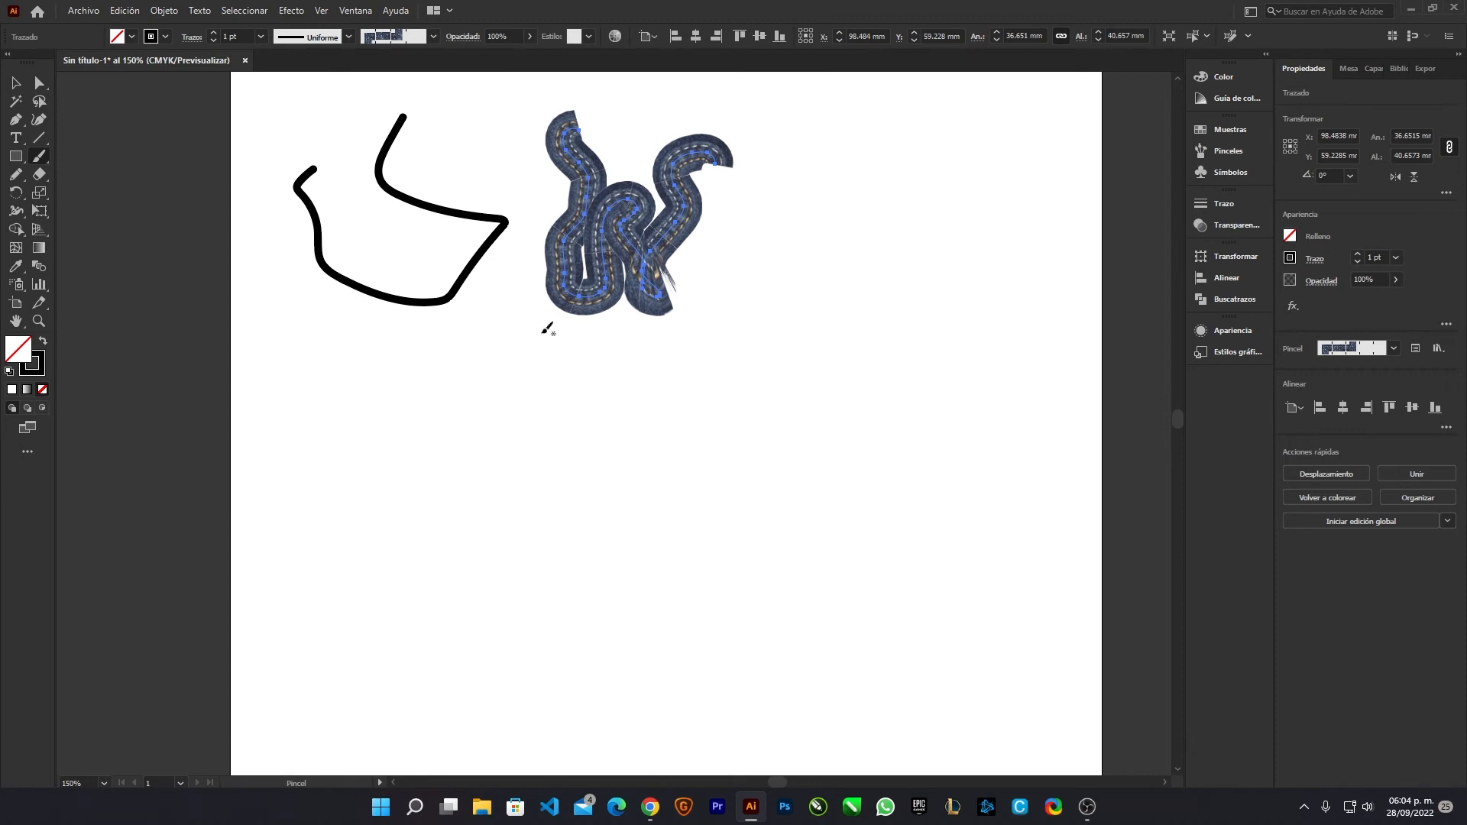
pyautogui.moveTo(339, 457)
pyautogui.mouseDown()
pyautogui.moveTo(733, 446)
pyautogui.moveTo(821, 479)
pyautogui.moveTo(1016, 474)
pyautogui.moveTo(961, 580)
pyautogui.moveTo(879, 636)
pyautogui.moveTo(745, 596)
pyautogui.mouseUp()
pyautogui.moveTo(614, 576)
pyautogui.mouseDown()
pyautogui.moveTo(350, 588)
pyautogui.moveTo(304, 534)
pyautogui.moveTo(307, 424)
pyautogui.mouseUp()
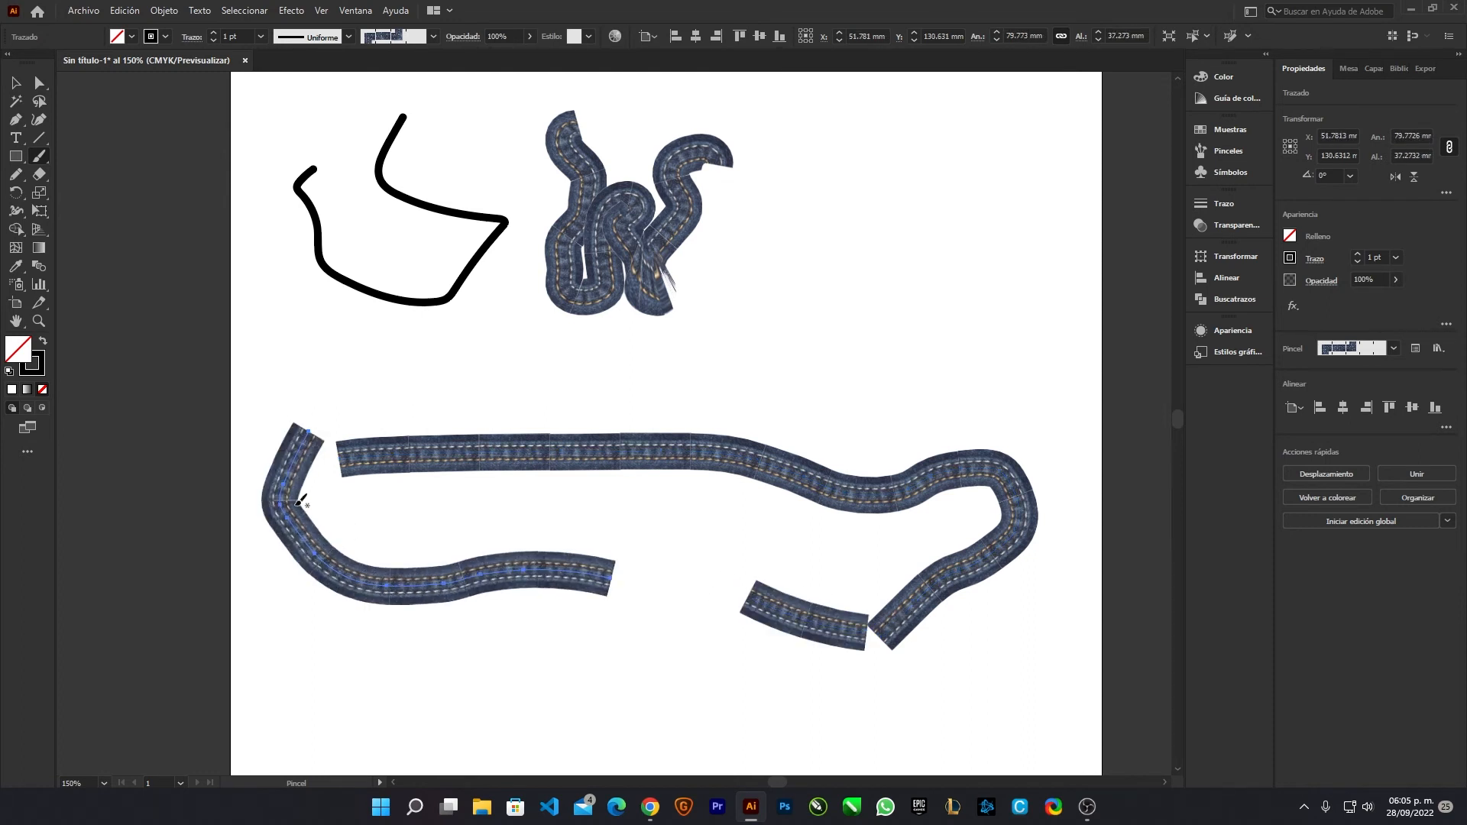
pyautogui.moveTo(299, 498); pyautogui.dragTo(358, 358)
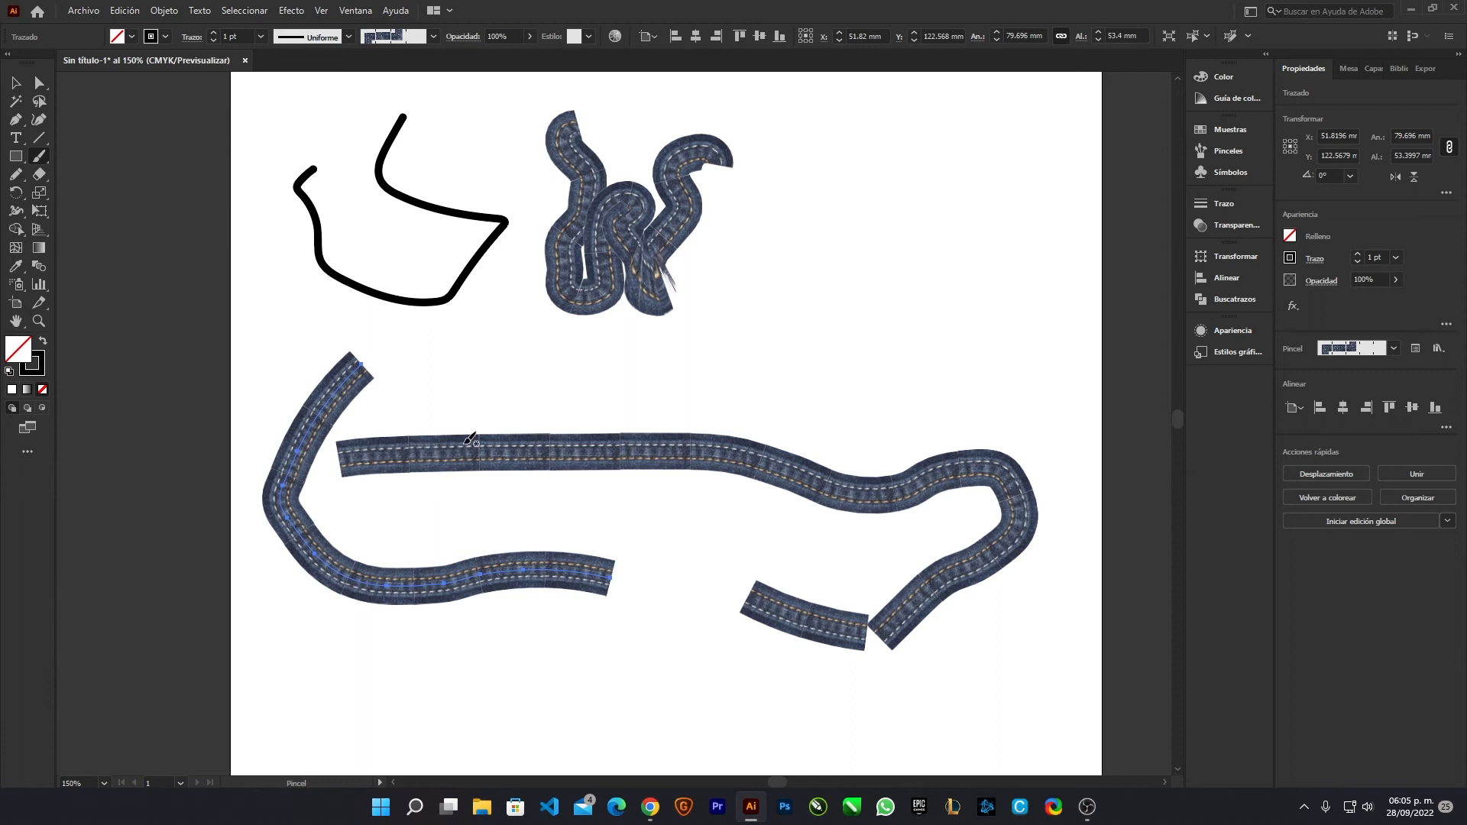
# Step: Undo the added denim strokes and extensions back to the single horizontal strip
pyautogui.hotkey('ctrl', 'z')
pyautogui.hotkey('ctrl', 'z')
pyautogui.hotkey('ctrl', 'z')
pyautogui.hotkey('ctrl', 'z')
pyautogui.hotkey('ctrl', 'z')
pyautogui.hotkey('ctrl', 'z')
pyautogui.hotkey('ctrl', 'z')
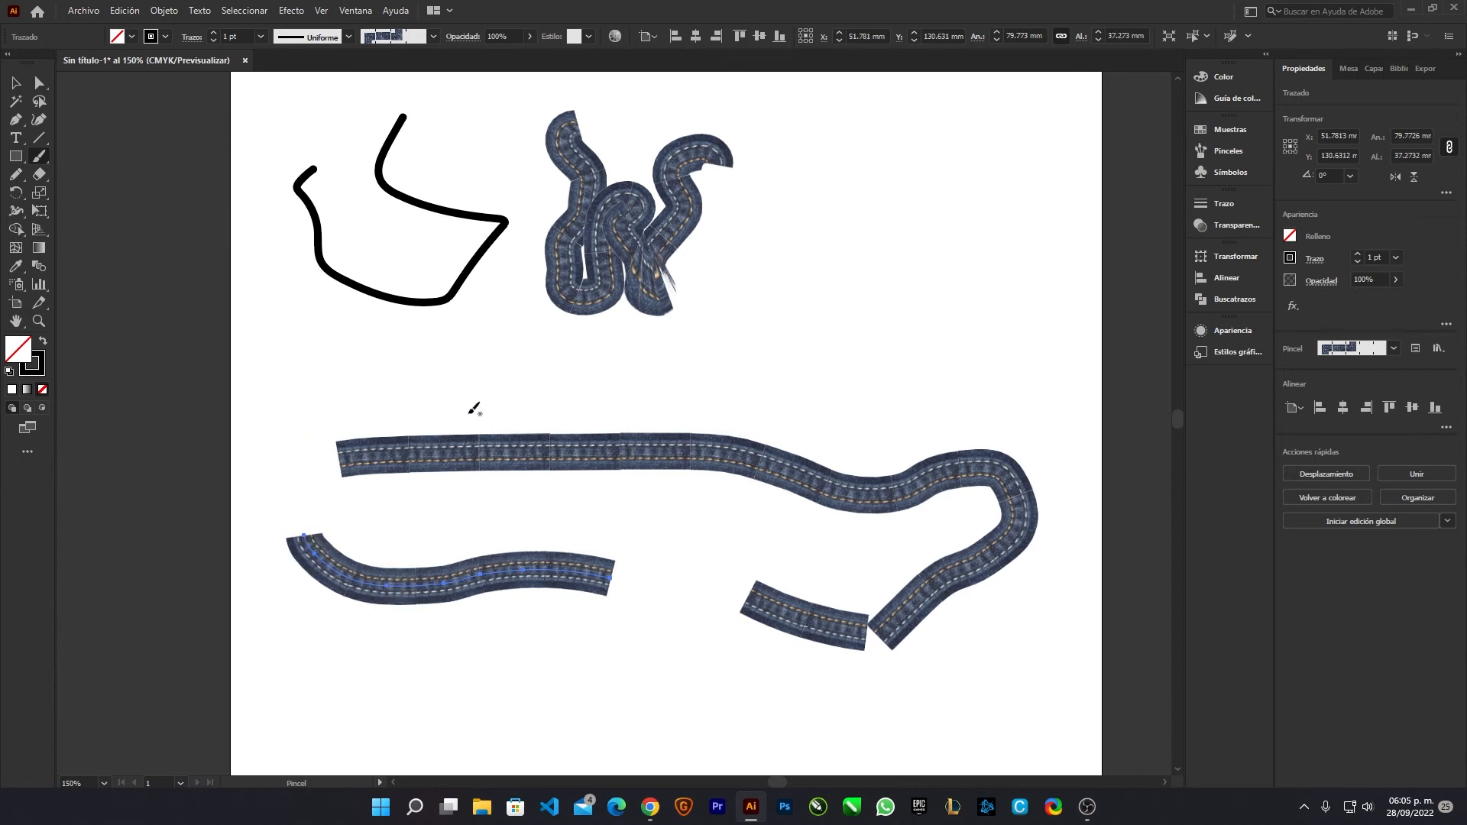
pyautogui.hotkey('ctrl', 'z')
pyautogui.hotkey('ctrl', 'z')
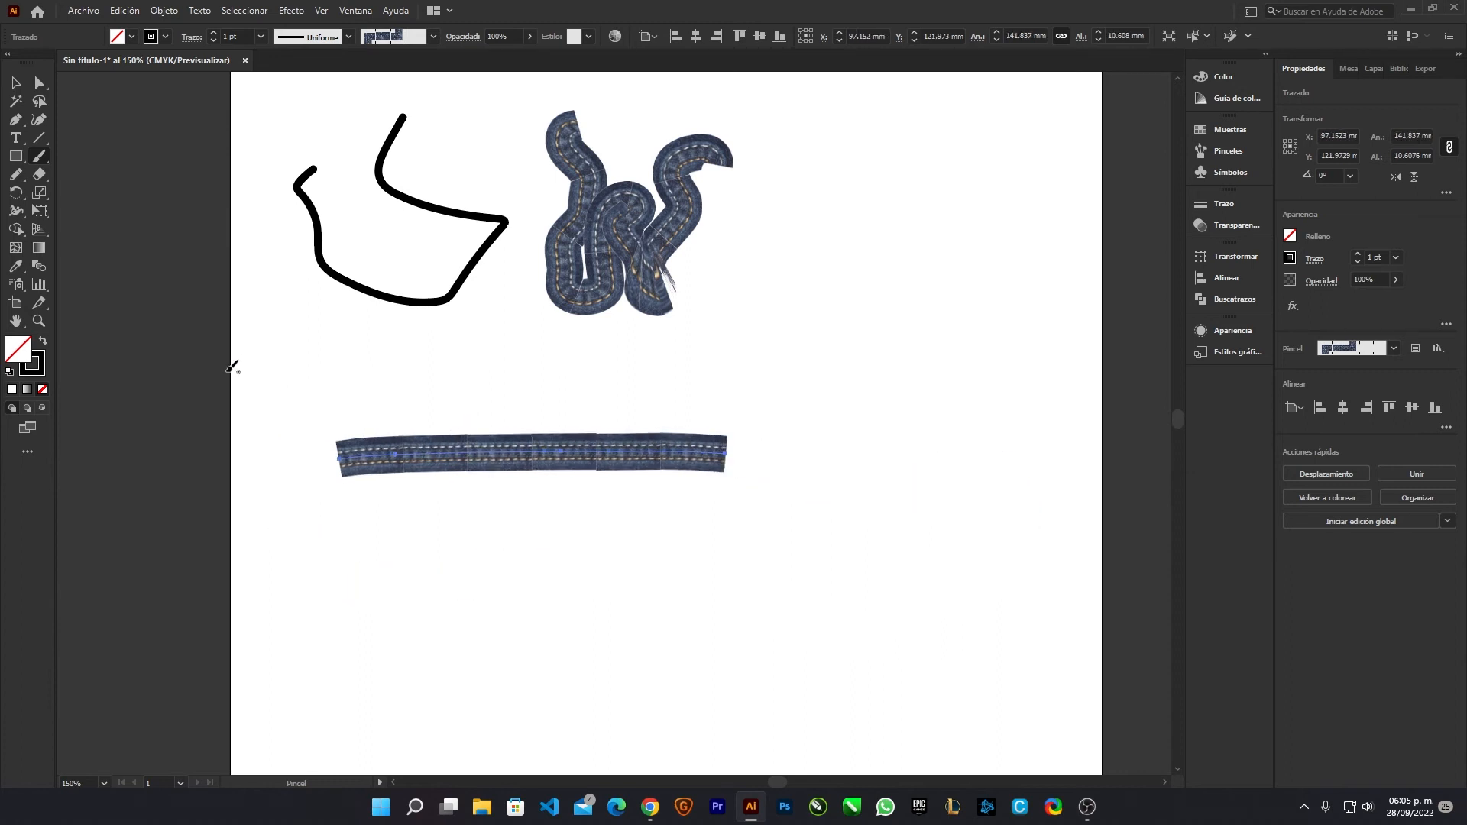
# Step: Review and accept the Paintbrush tool options, and paint over the selected denim strip to reshape it
pyautogui.doubleClick(40, 157)
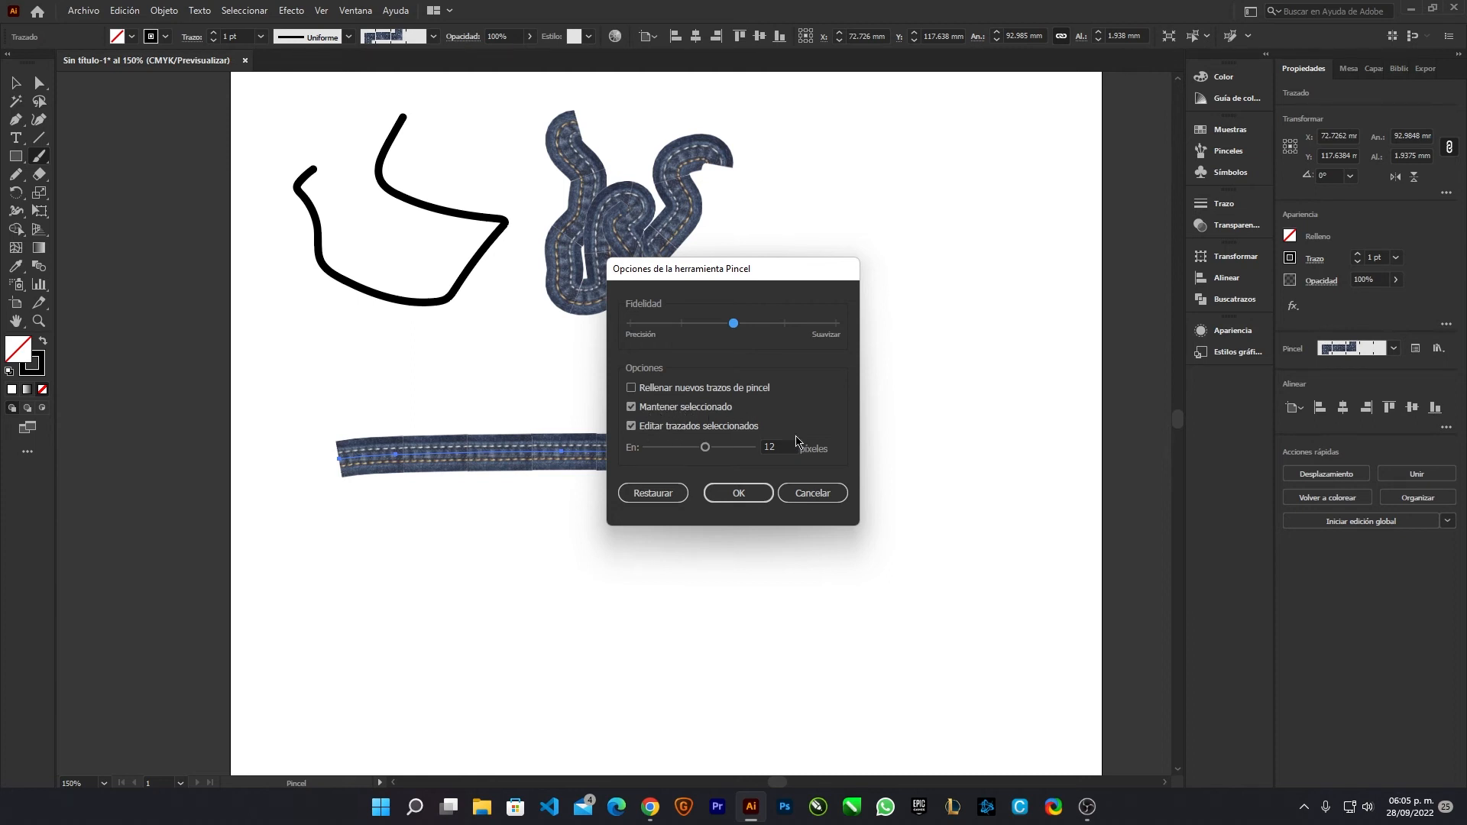
pyautogui.click(754, 492)
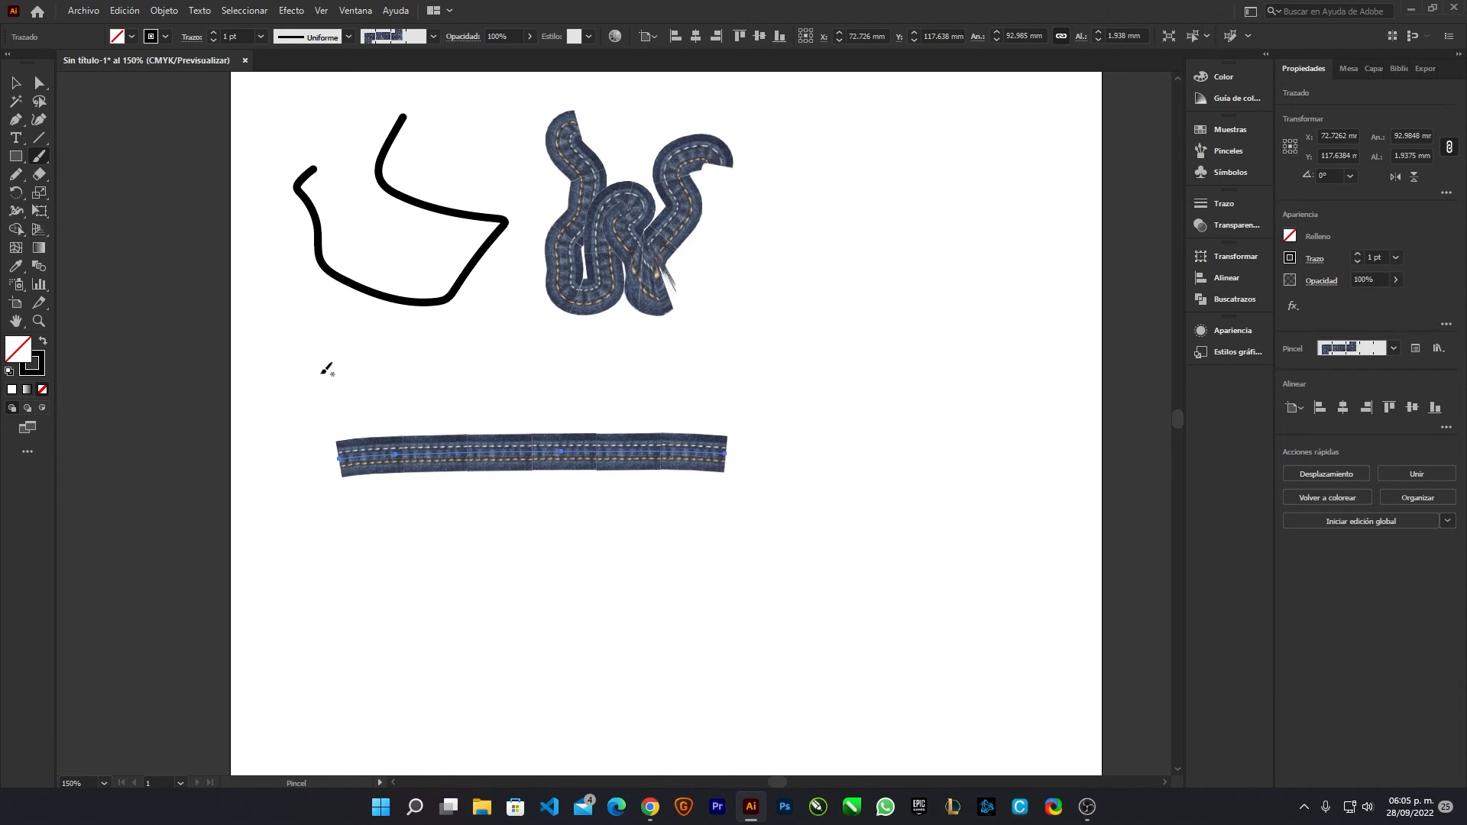
pyautogui.moveTo(337, 469)
pyautogui.mouseDown()
pyautogui.moveTo(435, 453)
pyautogui.moveTo(729, 498)
pyautogui.moveTo(680, 532)
pyautogui.moveTo(547, 456)
pyautogui.moveTo(871, 452)
pyautogui.mouseUp()
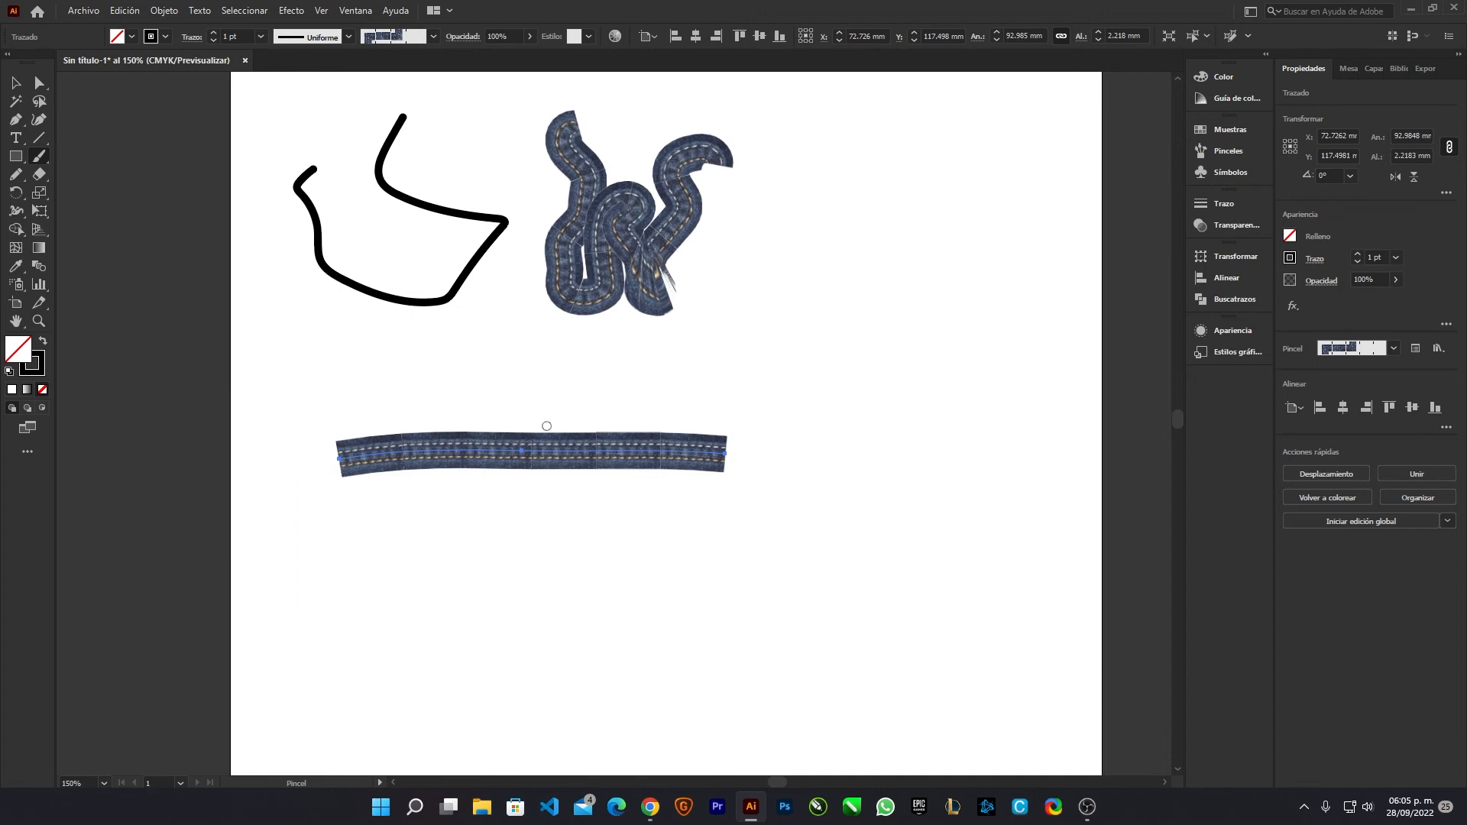
# Step: Draw an ellipse about 61 × 63 mm below the denim strip
pyautogui.scroll(-3, 548, 382)
pyautogui.scroll(3, 543, 422)
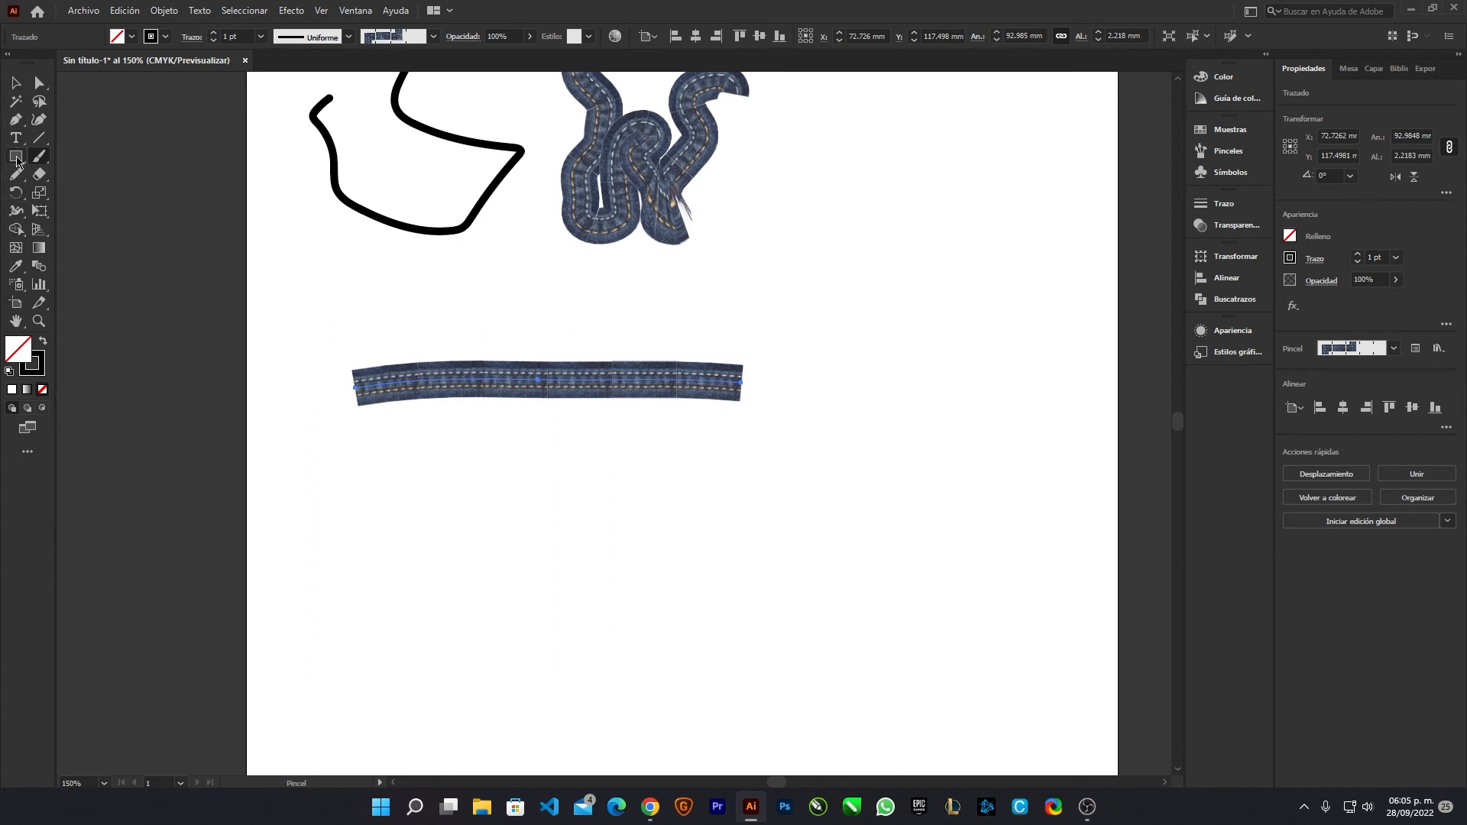
pyautogui.moveTo(15, 156); pyautogui.dragTo(37, 158)
pyautogui.click(99, 193)
pyautogui.moveTo(469, 421); pyautogui.dragTo(724, 679)
pyautogui.scroll(2, 726, 605)
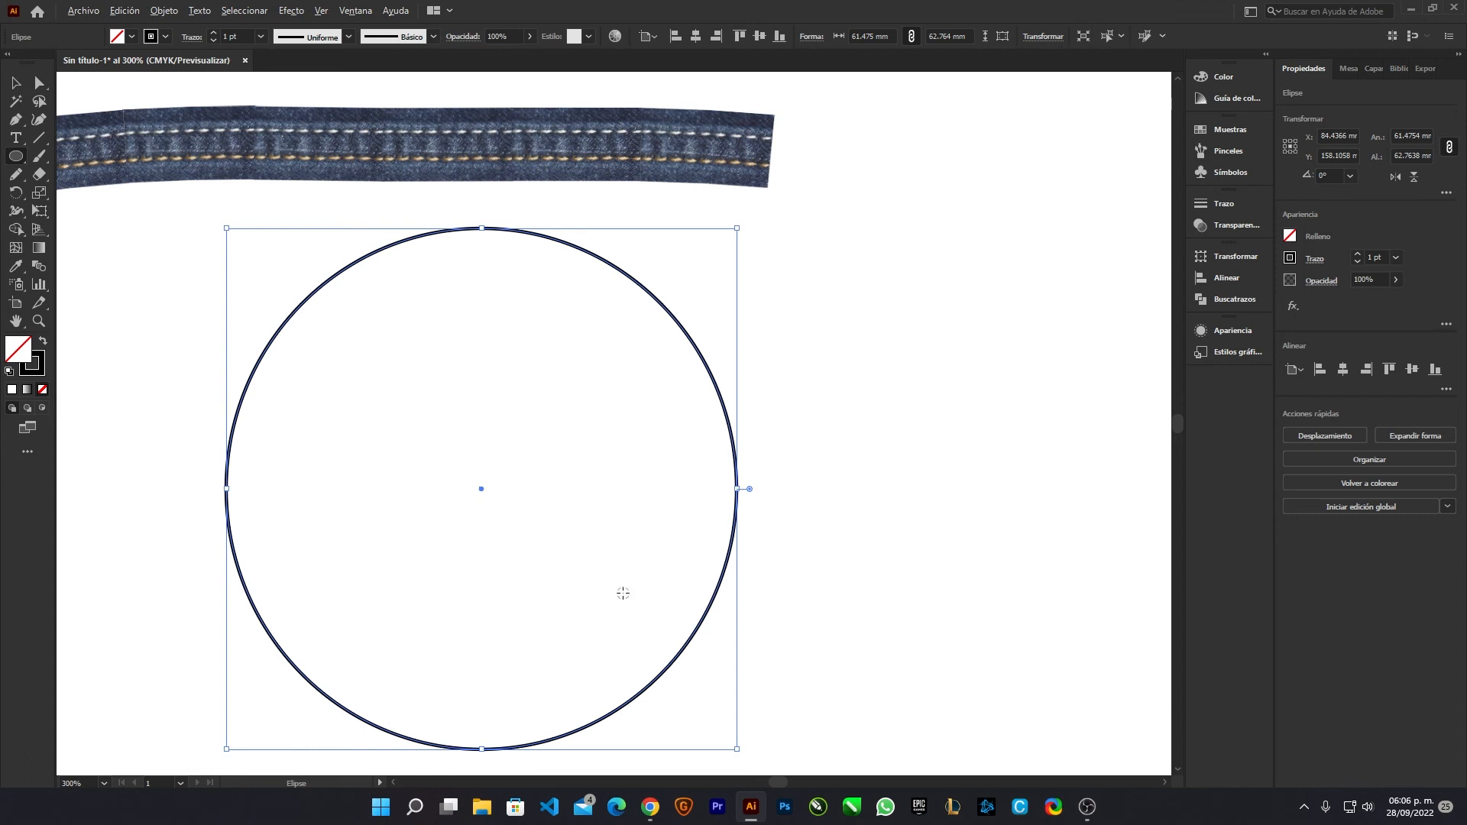
# Step: Redraw part of the ellipse's left edge with an irregular Pencil stroke, and delete the ellipse
pyautogui.click(16, 174)
pyautogui.scroll(3, 228, 434)
pyautogui.scroll(2, 228, 434)
pyautogui.moveTo(230, 468)
pyautogui.mouseDown()
pyautogui.moveTo(293, 253)
pyautogui.moveTo(376, 76)
pyautogui.mouseUp()
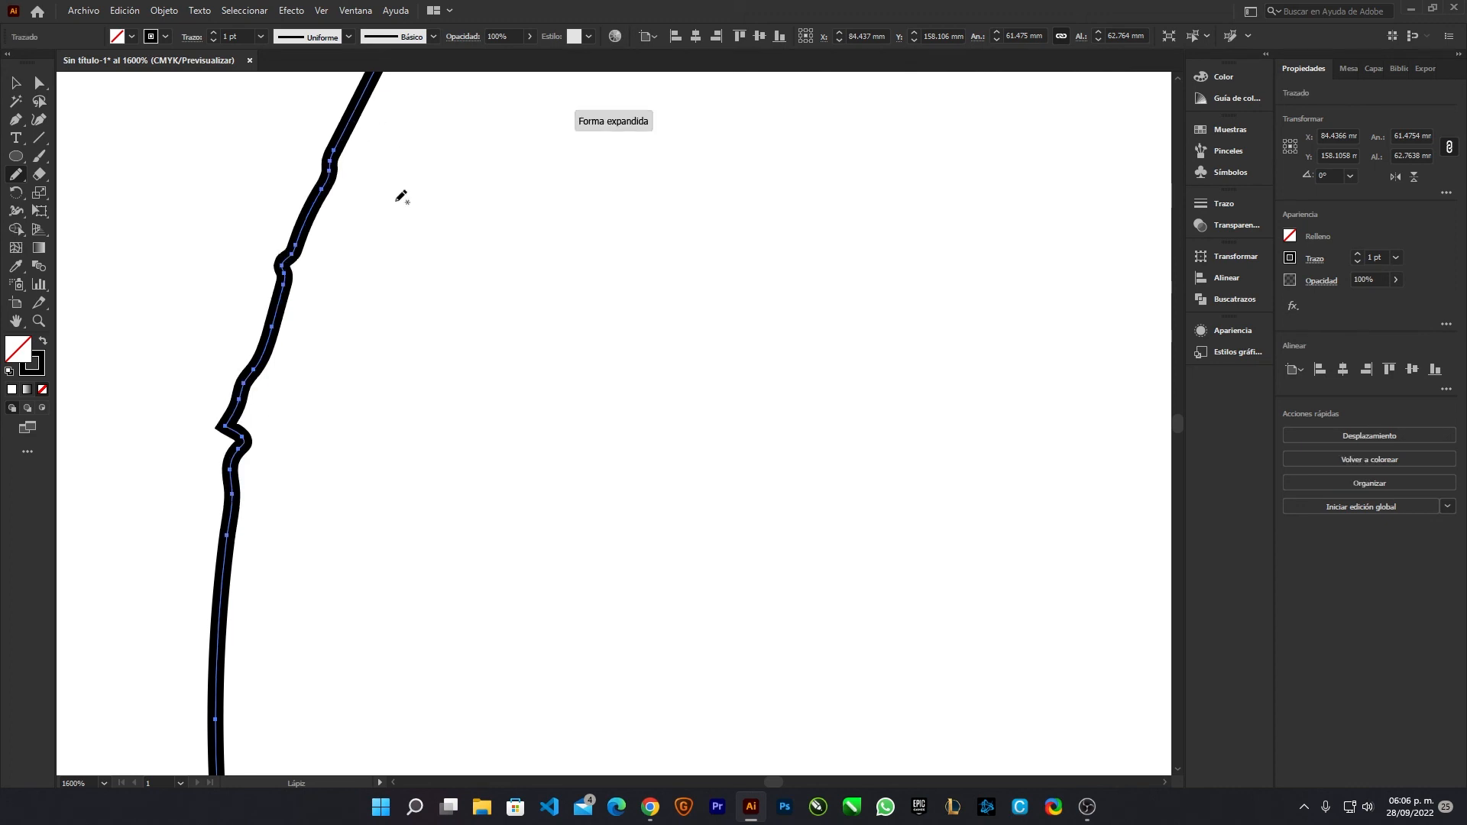
pyautogui.scroll(-2, 363, 296)
pyautogui.scroll(3, 382, 200)
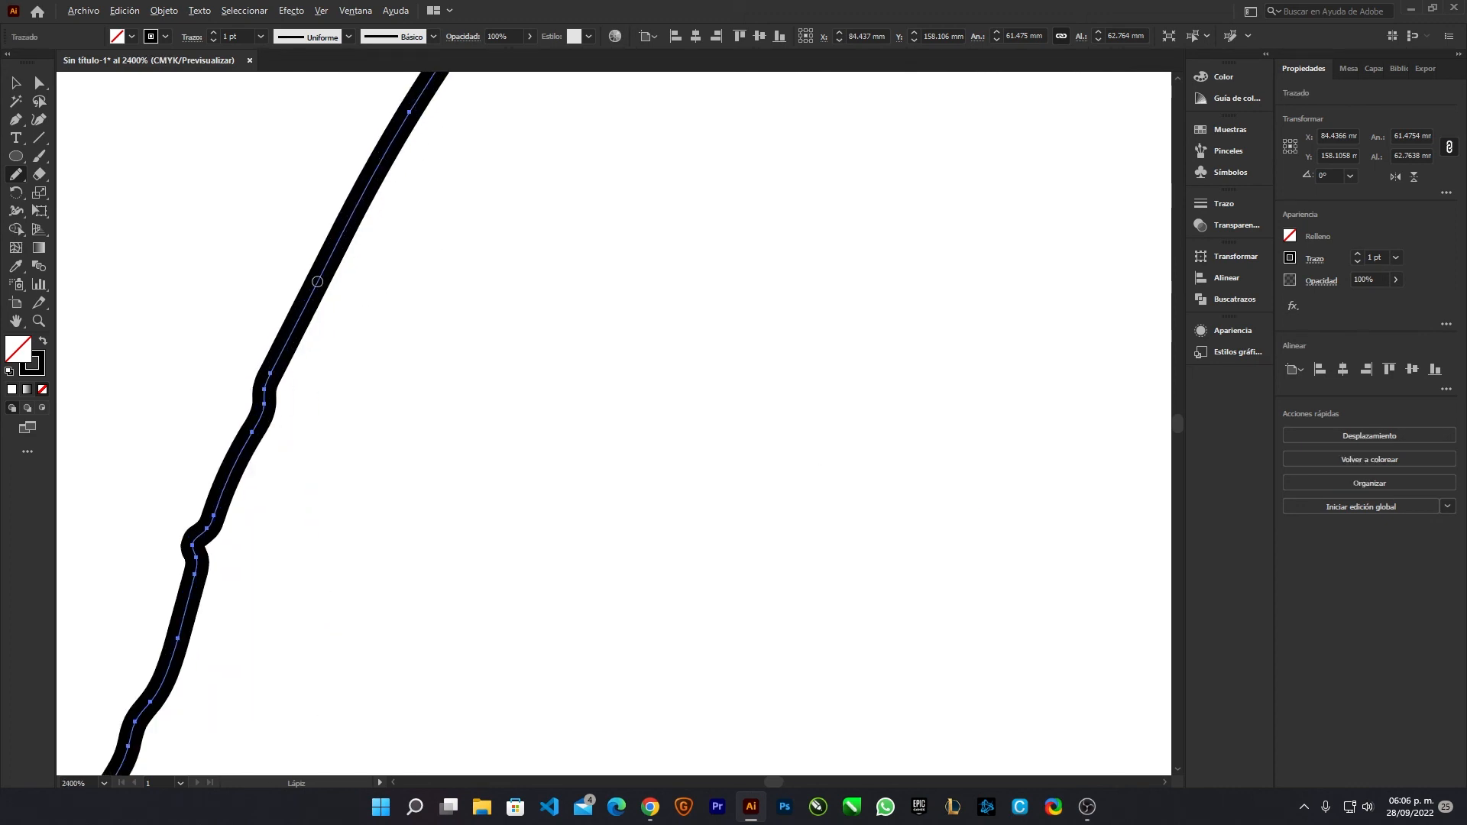
pyautogui.hotkey('ctrl', '1')
pyautogui.press('Delete')
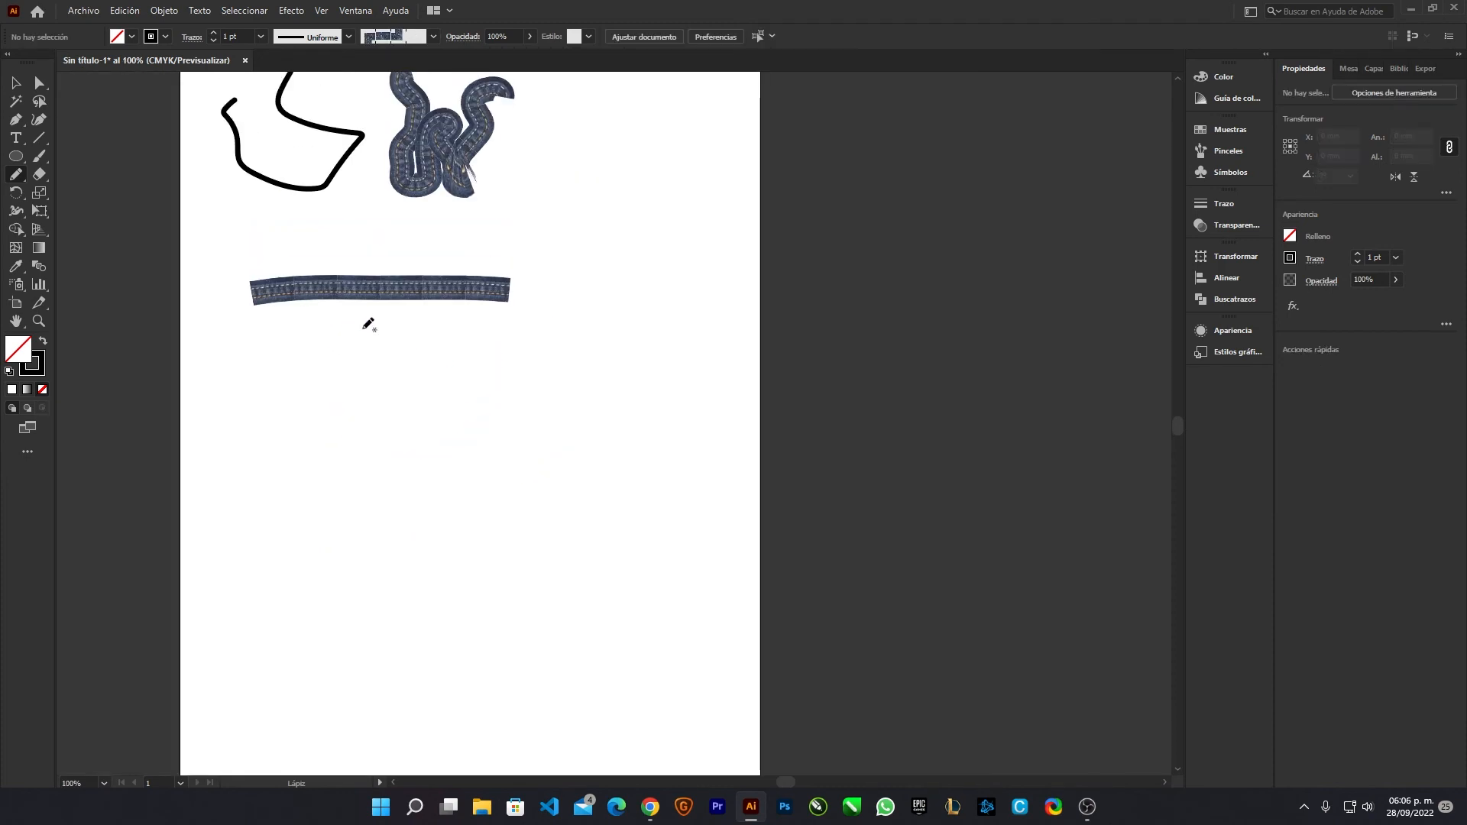
pyautogui.scroll(3, 379, 360)
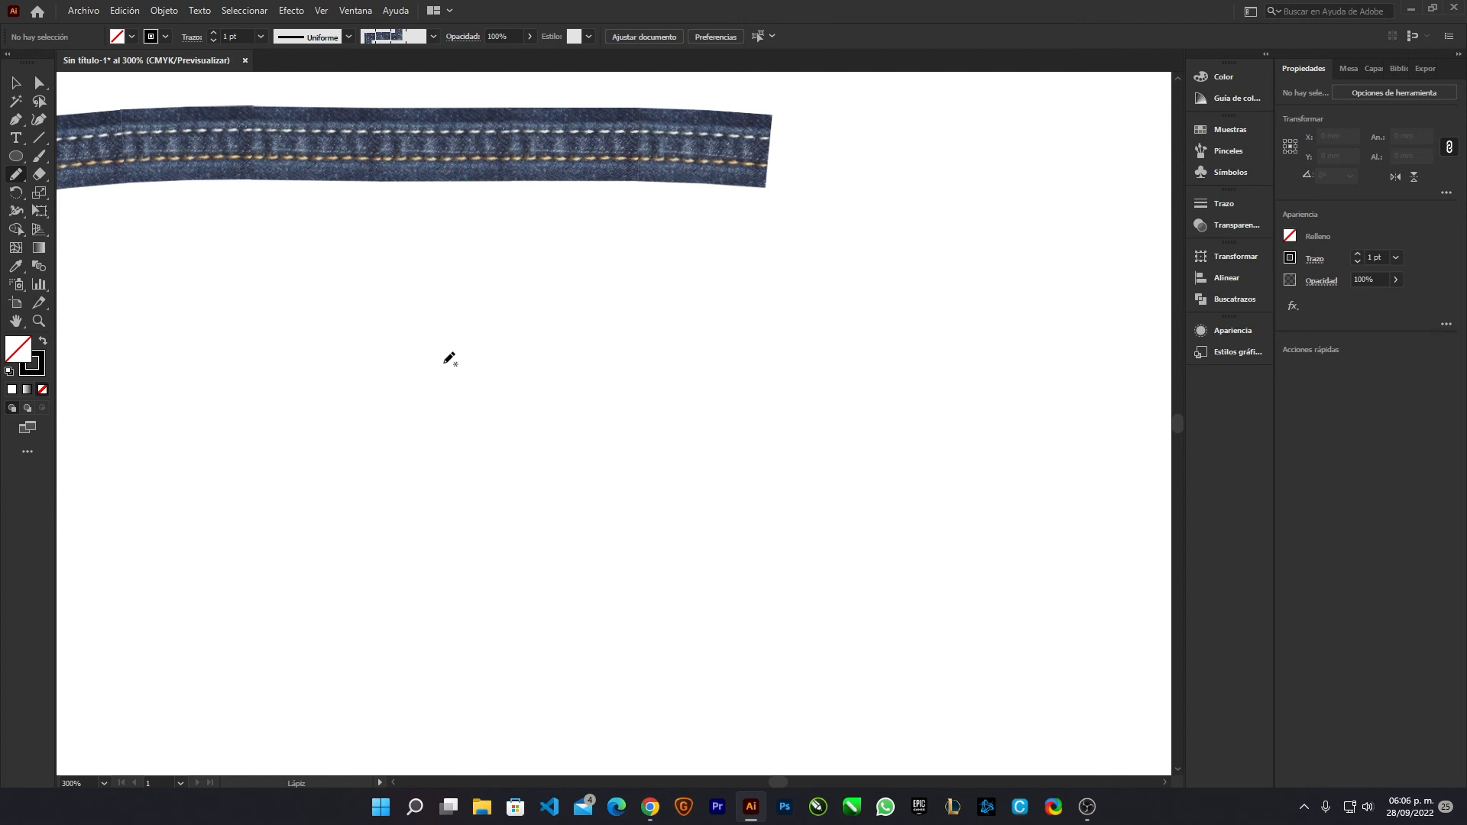
pyautogui.scroll(-5, 449, 359)
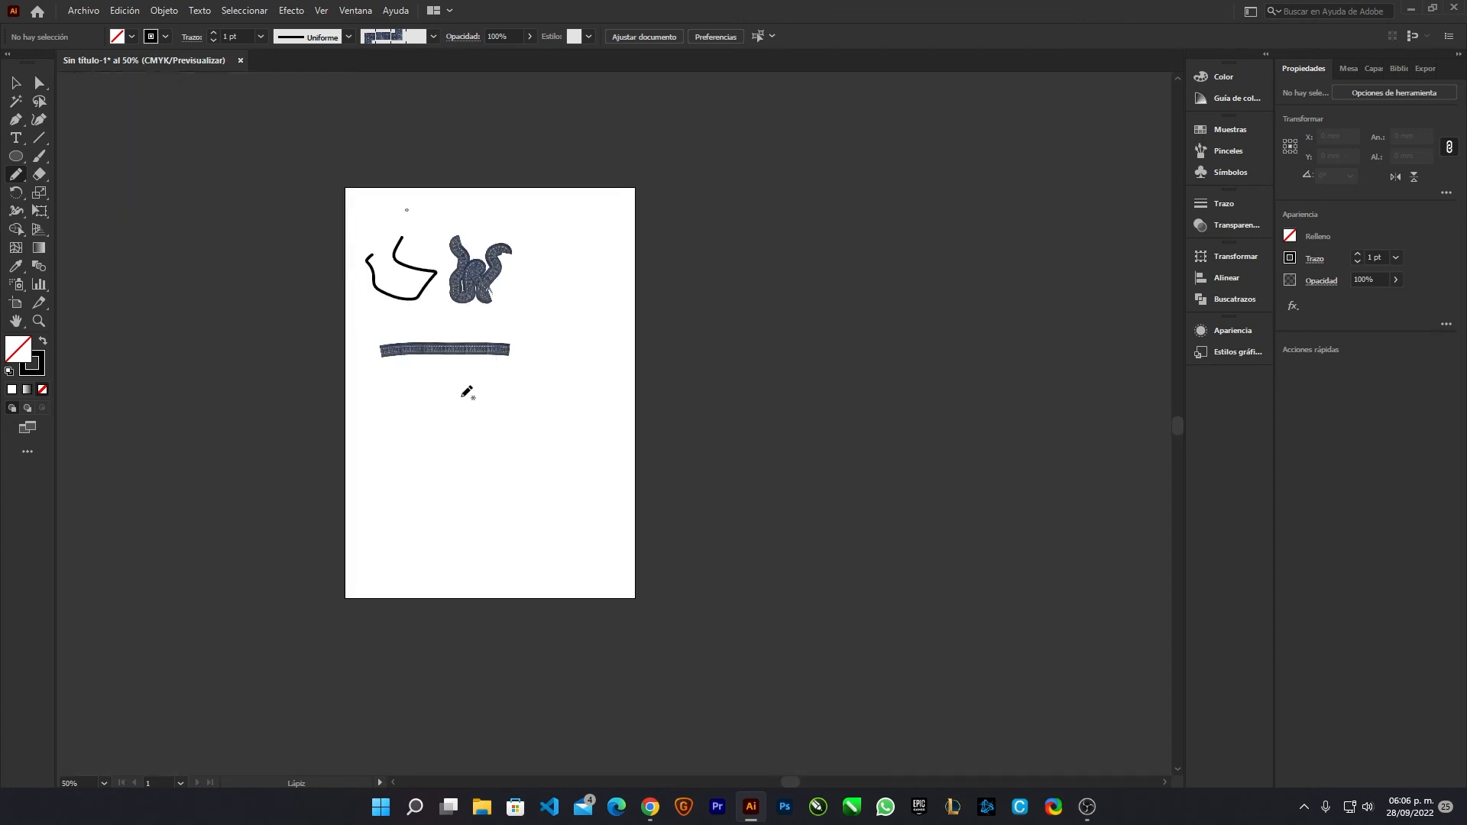
pyautogui.scroll(3, 508, 314)
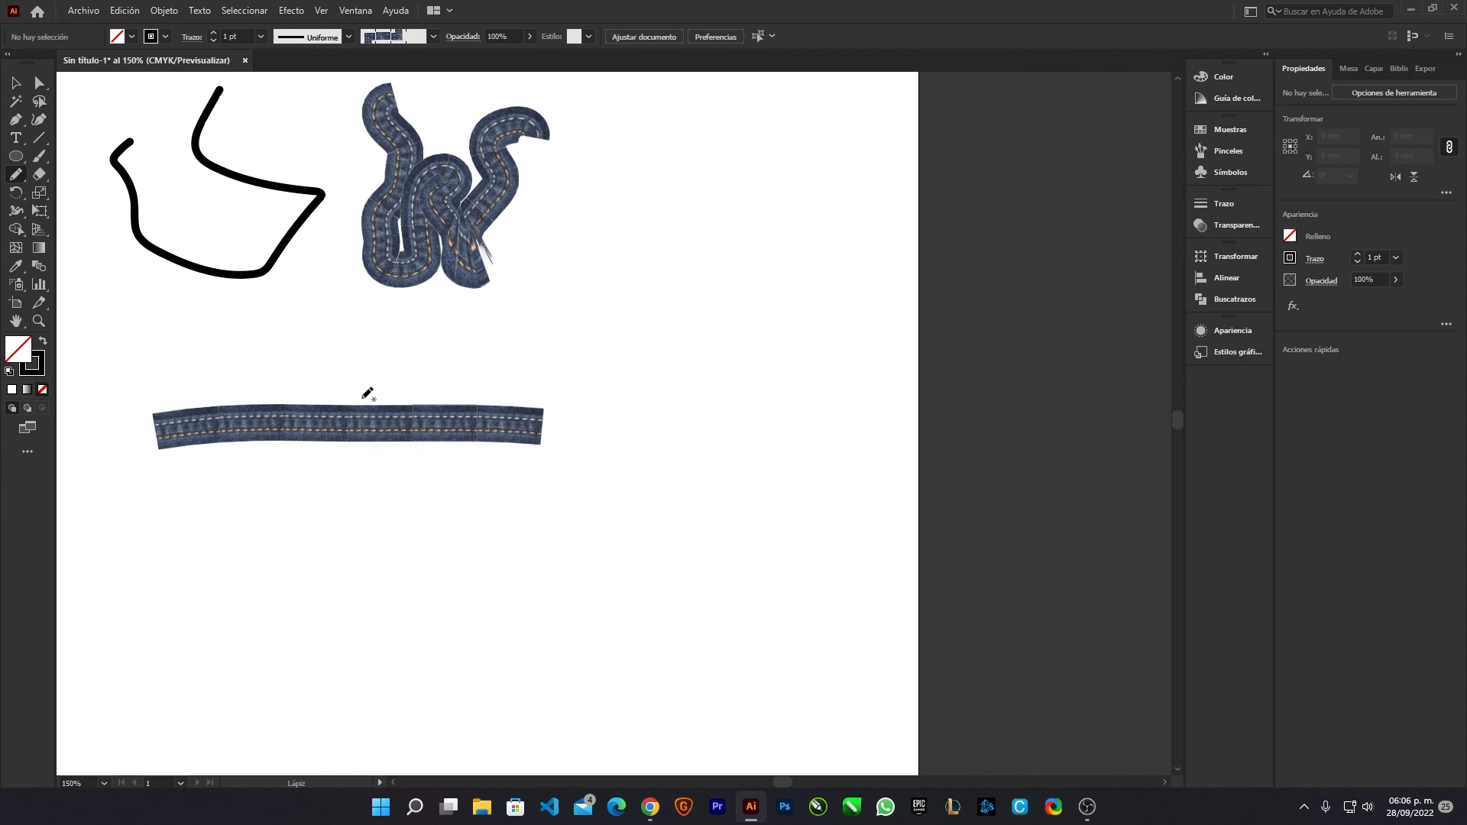
pyautogui.scroll(-3, 535, 473)
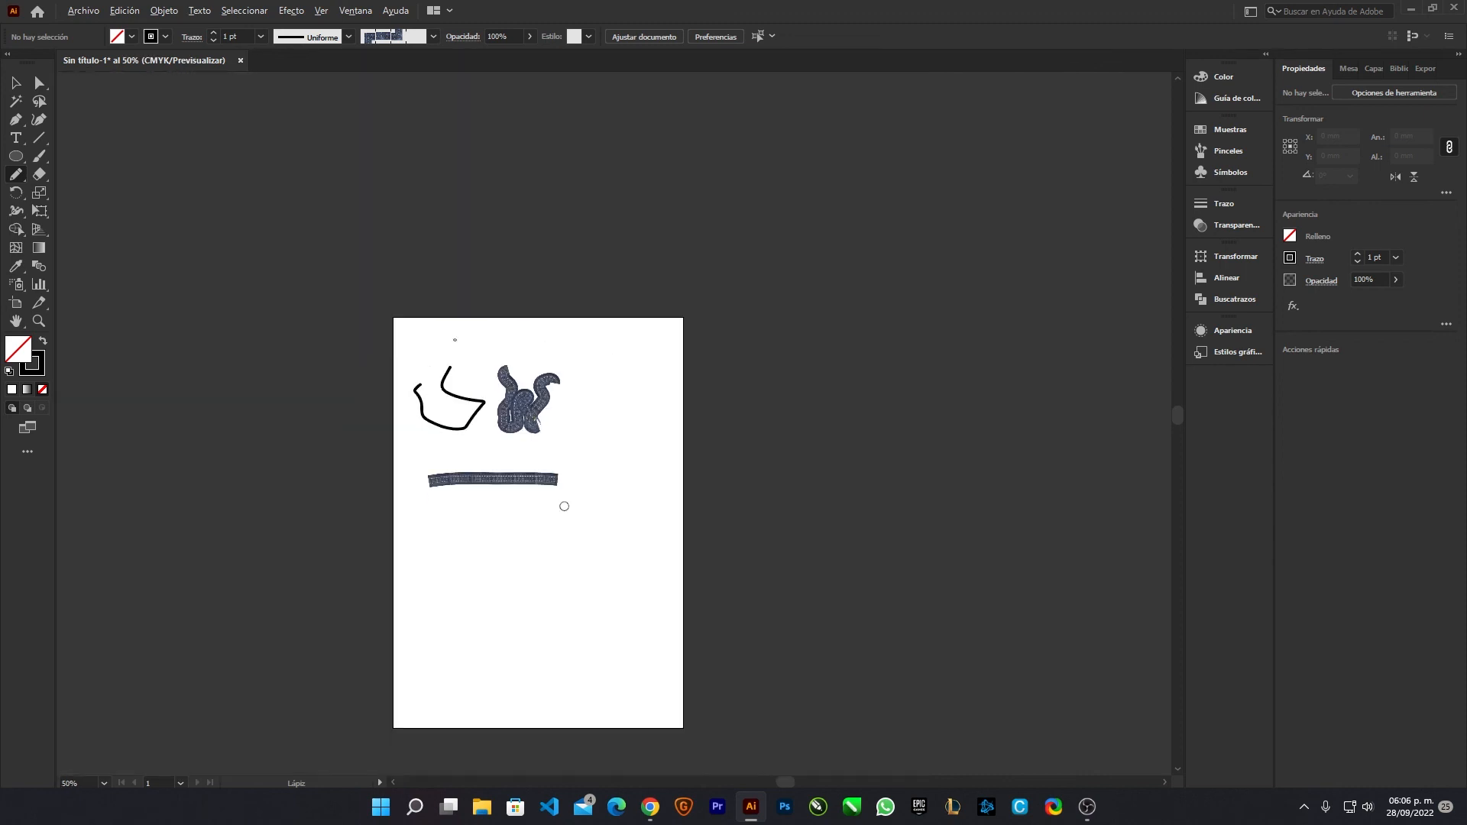
pyautogui.scroll(3, 491, 445)
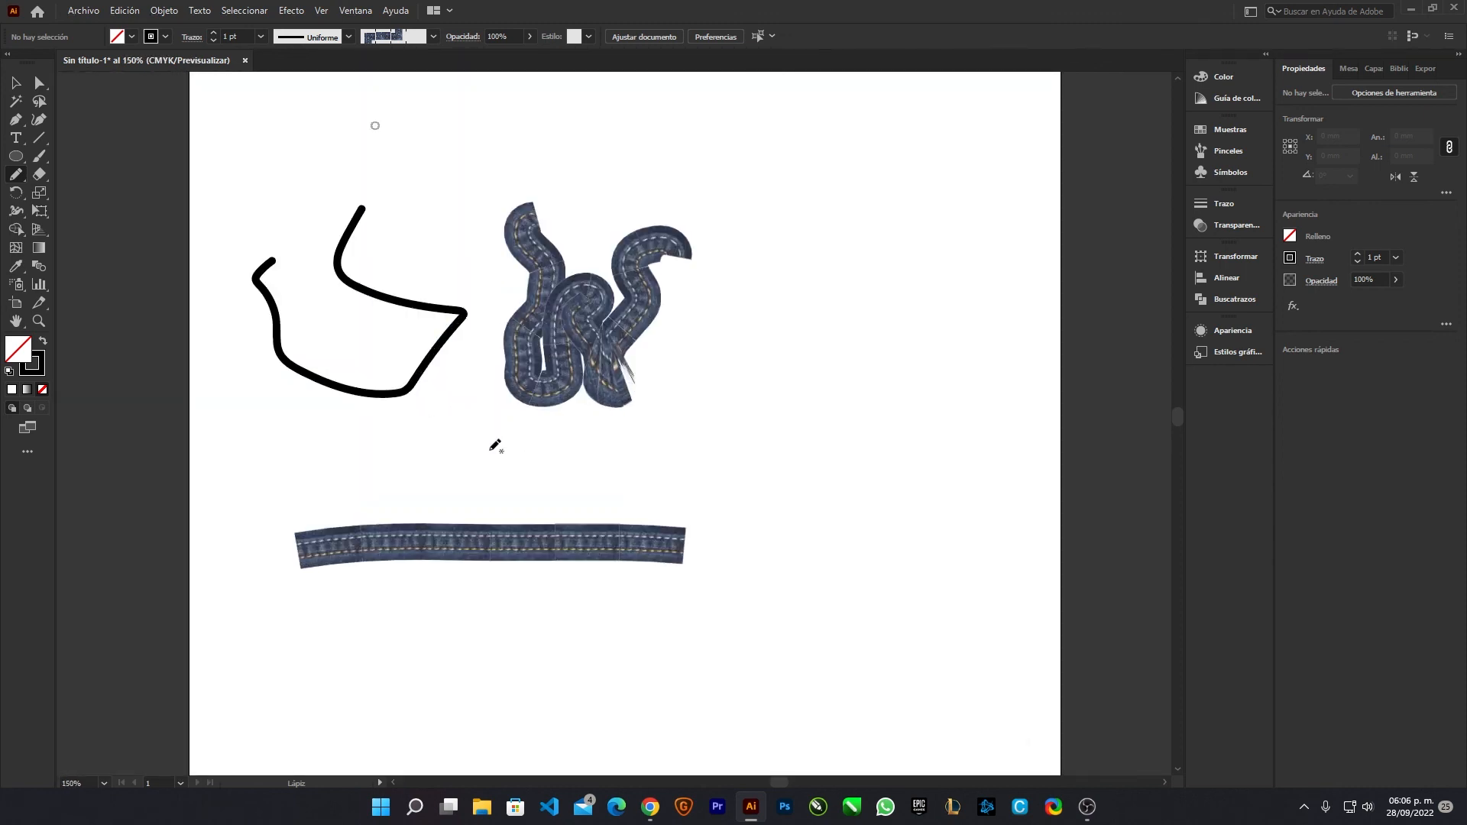
pyautogui.scroll(-2, 486, 400)
# Step: Select all the remaining paths and denim strokes on the artboard and delete them
pyautogui.click(15, 82)
pyautogui.moveTo(241, 567); pyautogui.dragTo(746, 121)
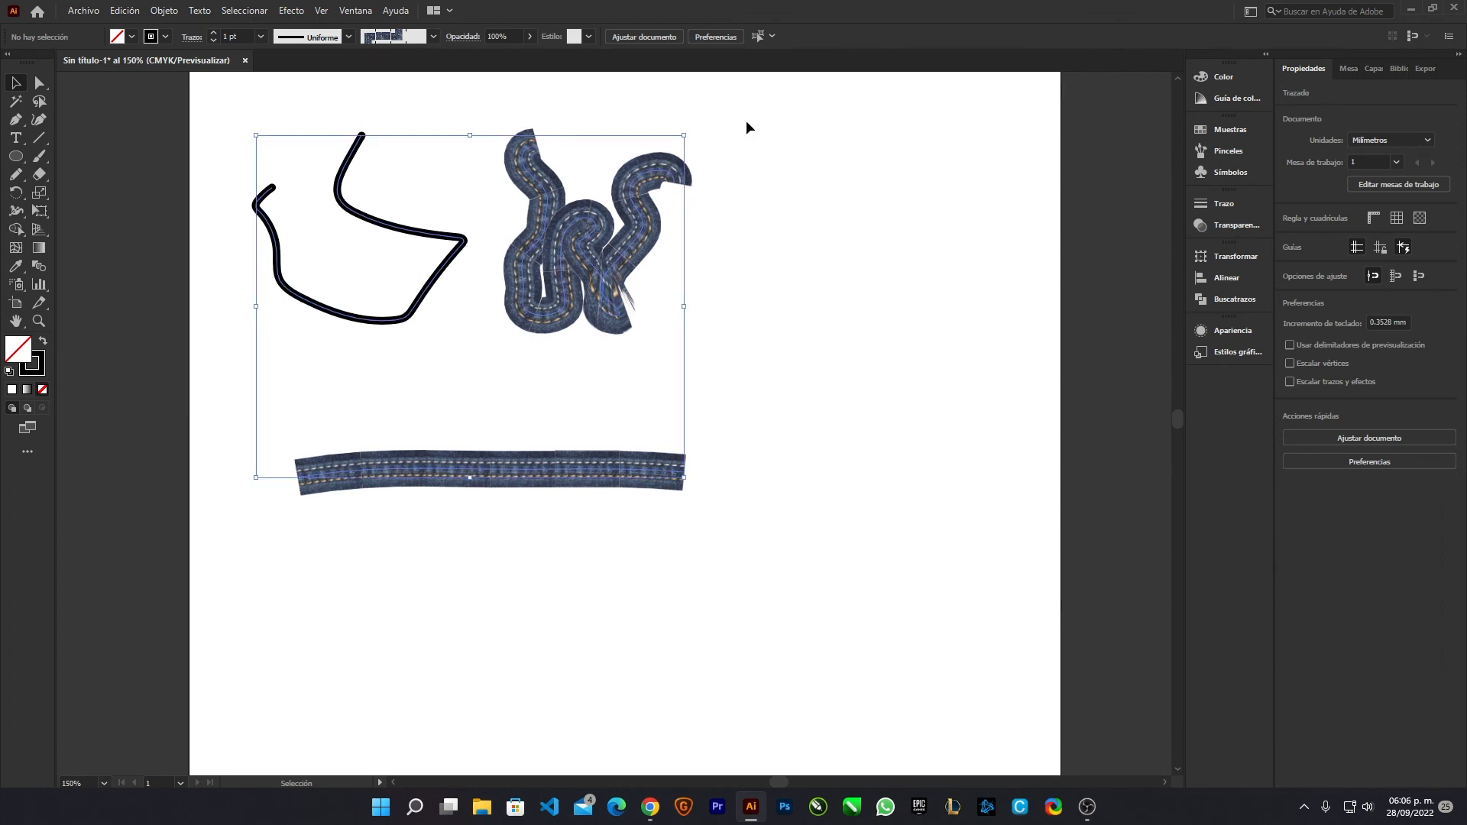
pyautogui.press('Delete')
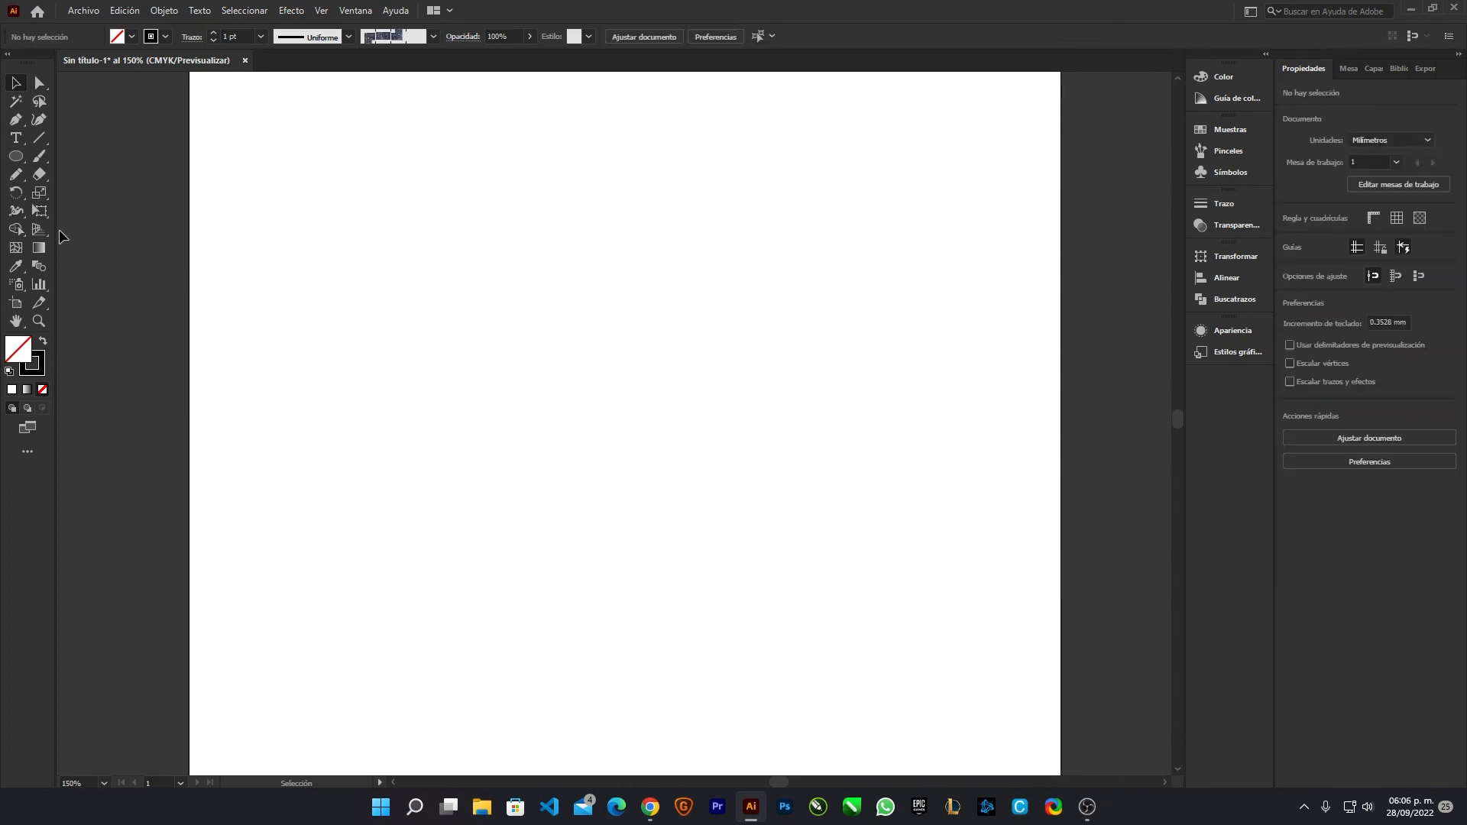
# Step: Try painting a short diagonal Paintbrush stroke with the Básico brush definition, and delete it
pyautogui.click(432, 35)
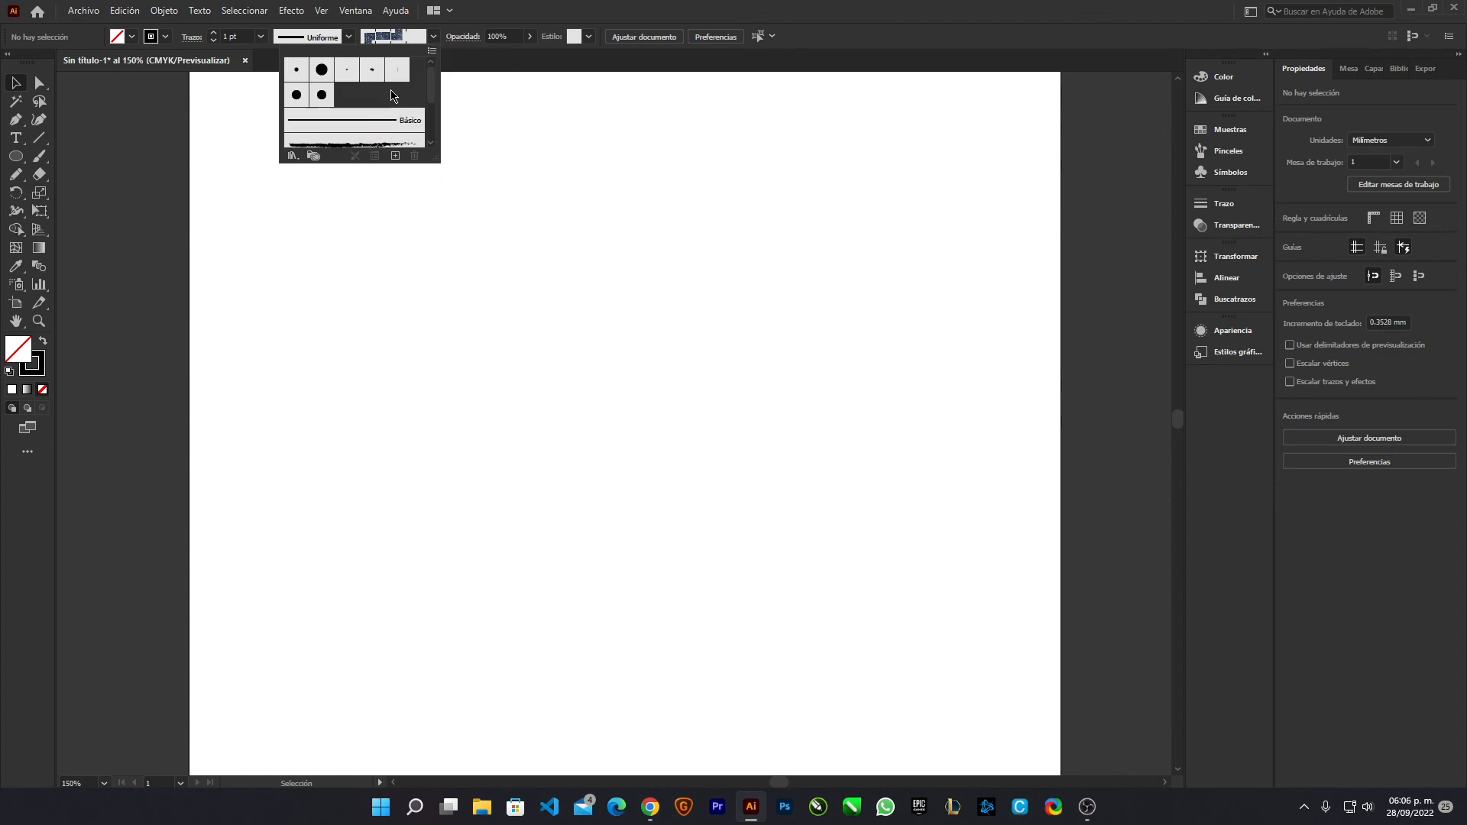
pyautogui.click(378, 130)
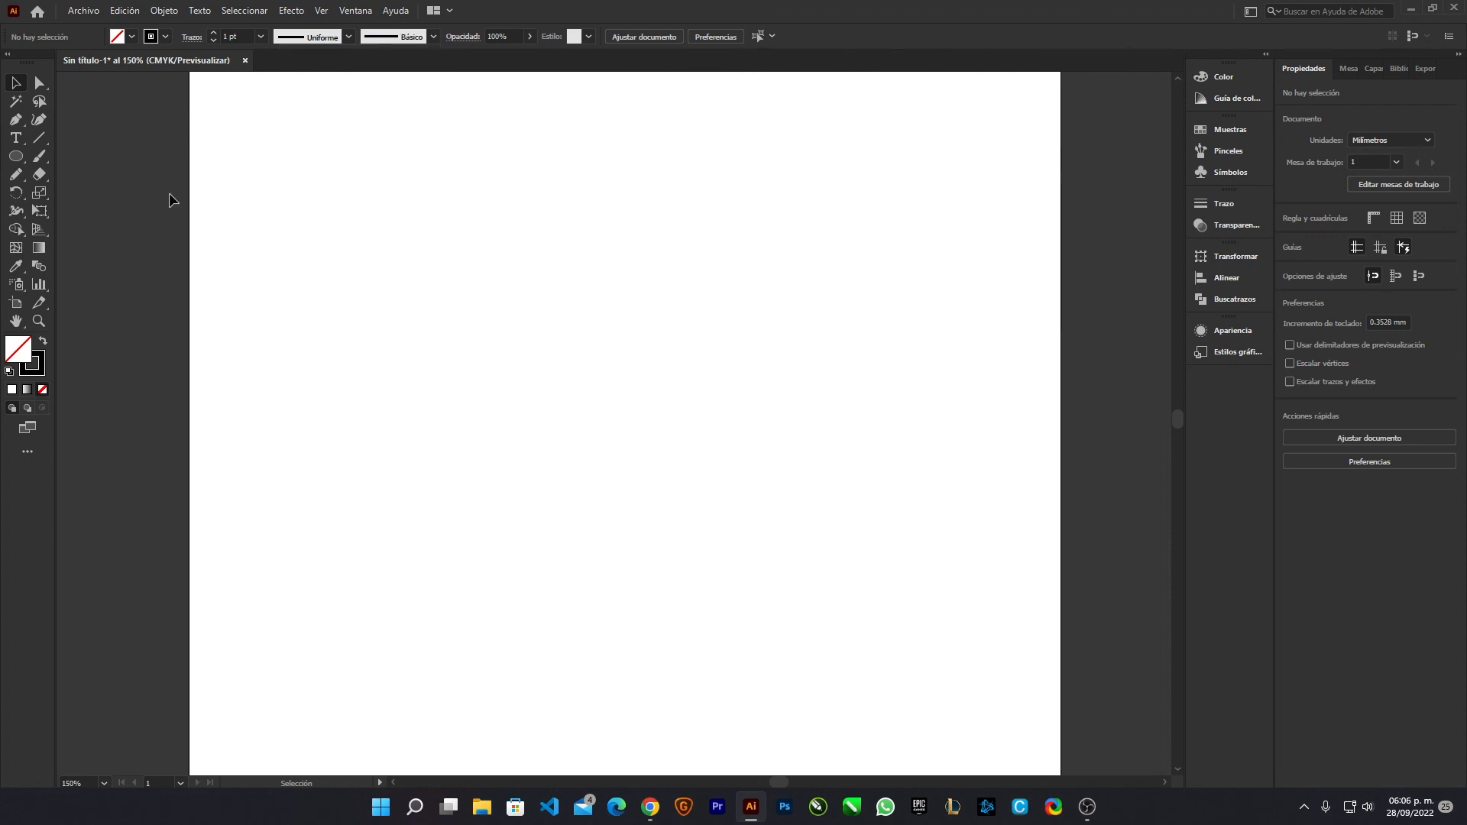
pyautogui.press('b')
pyautogui.moveTo(427, 203); pyautogui.dragTo(371, 249)
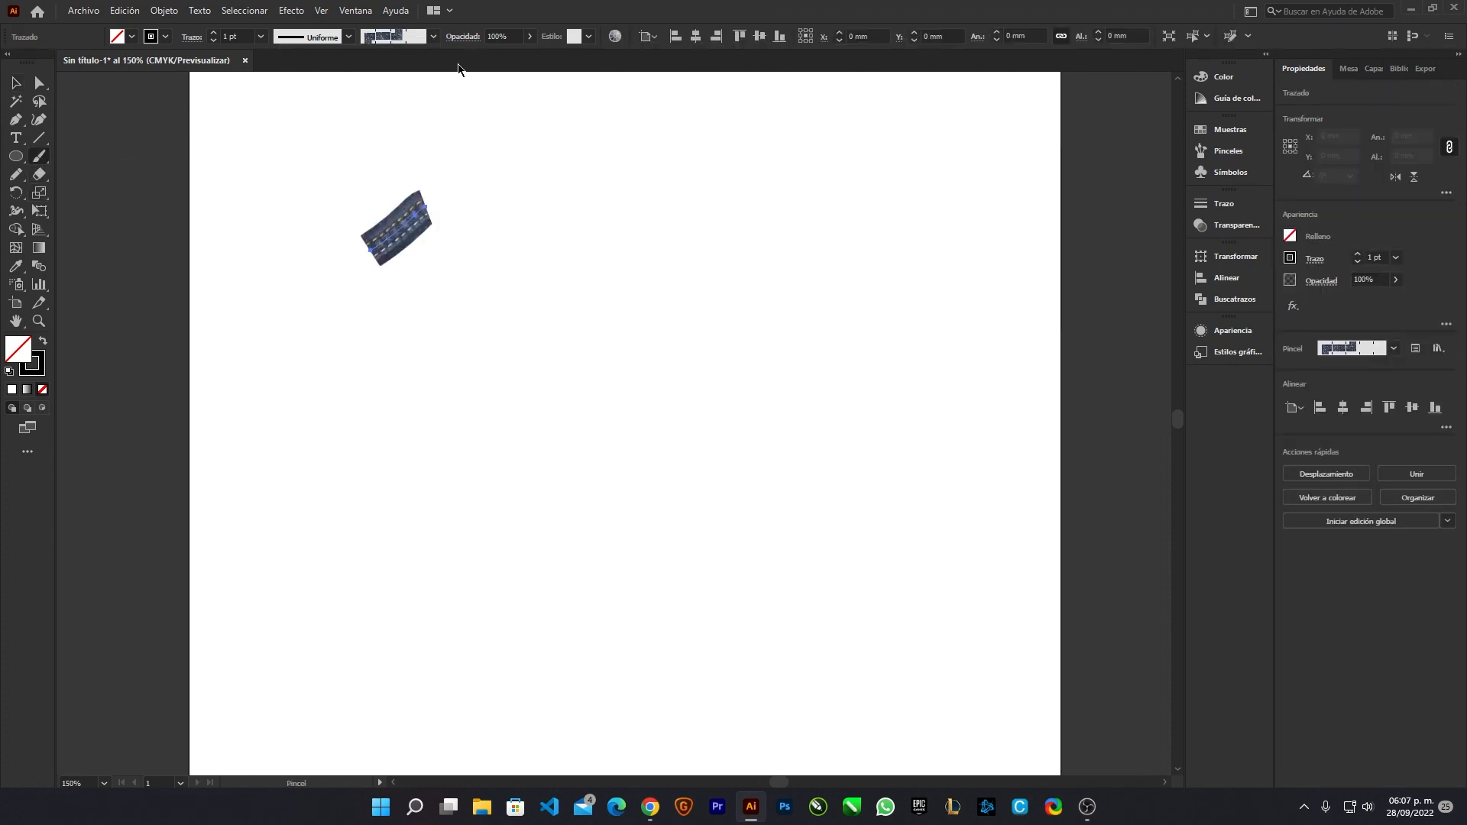
pyautogui.press('Delete')
# Step: Choose the Básico brush definition again and paint a short diagonal stroke about 16 × 12 mm in the artboard's upper area
pyautogui.click(432, 36)
pyautogui.scroll(1, 399, 99)
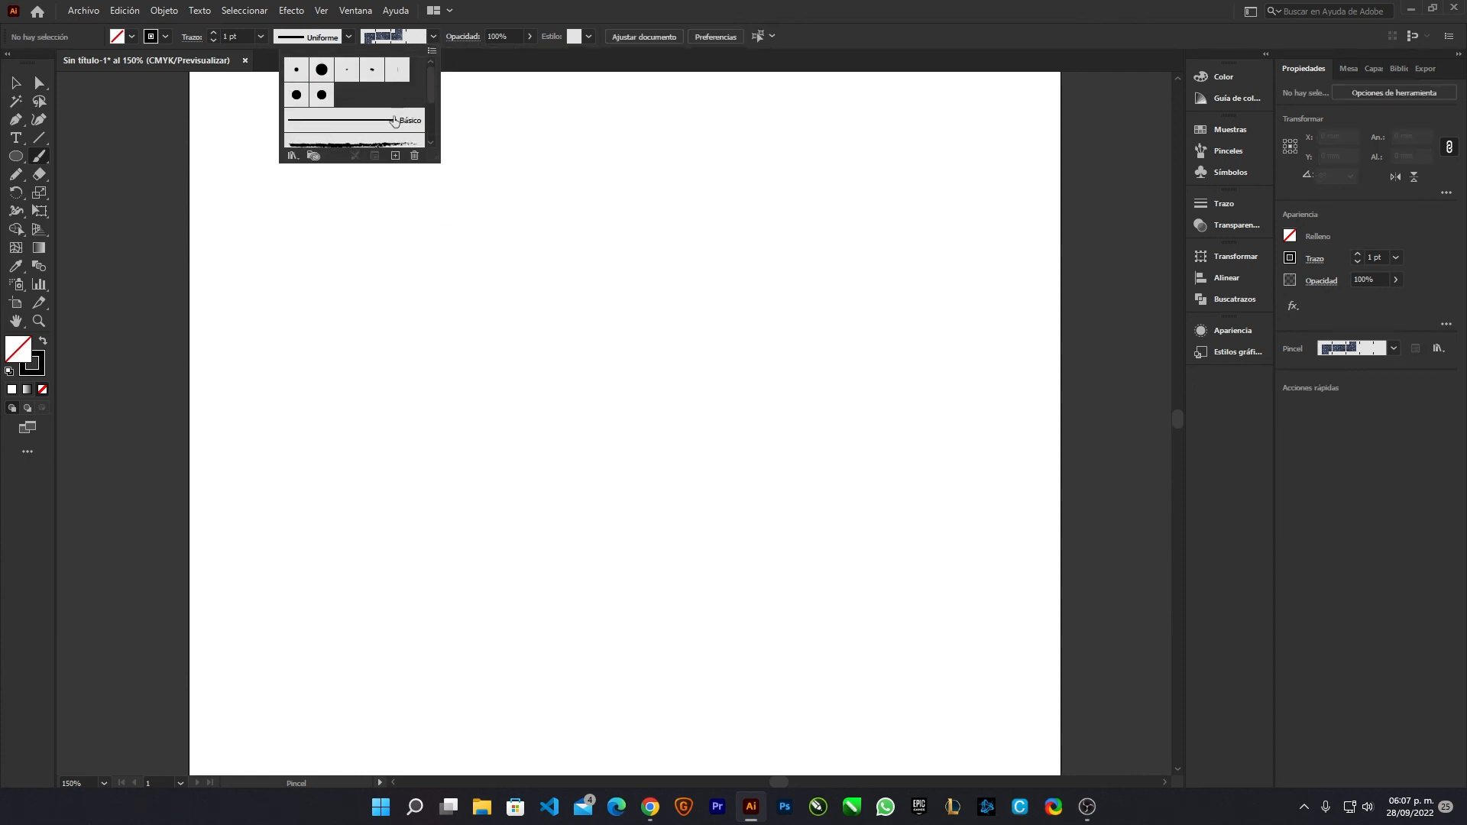
pyautogui.click(383, 125)
pyautogui.click(474, 227)
pyautogui.moveTo(505, 242); pyautogui.dragTo(417, 289)
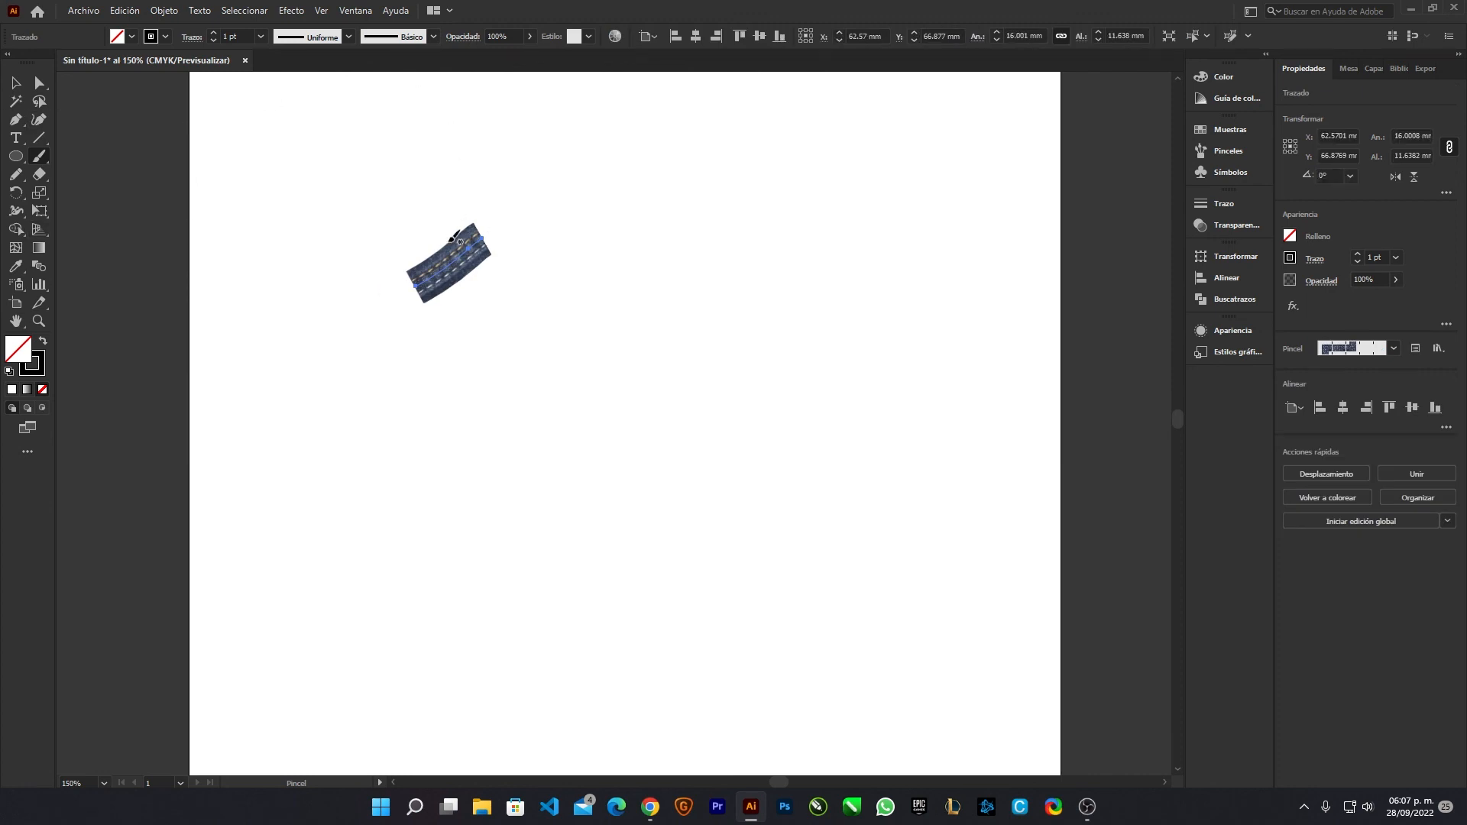
# Step: Try several round calligraphic brushes and the rough charcoal-style brush on the selected diagonal stroke
pyautogui.click(432, 36)
pyautogui.scroll(3, 344, 113)
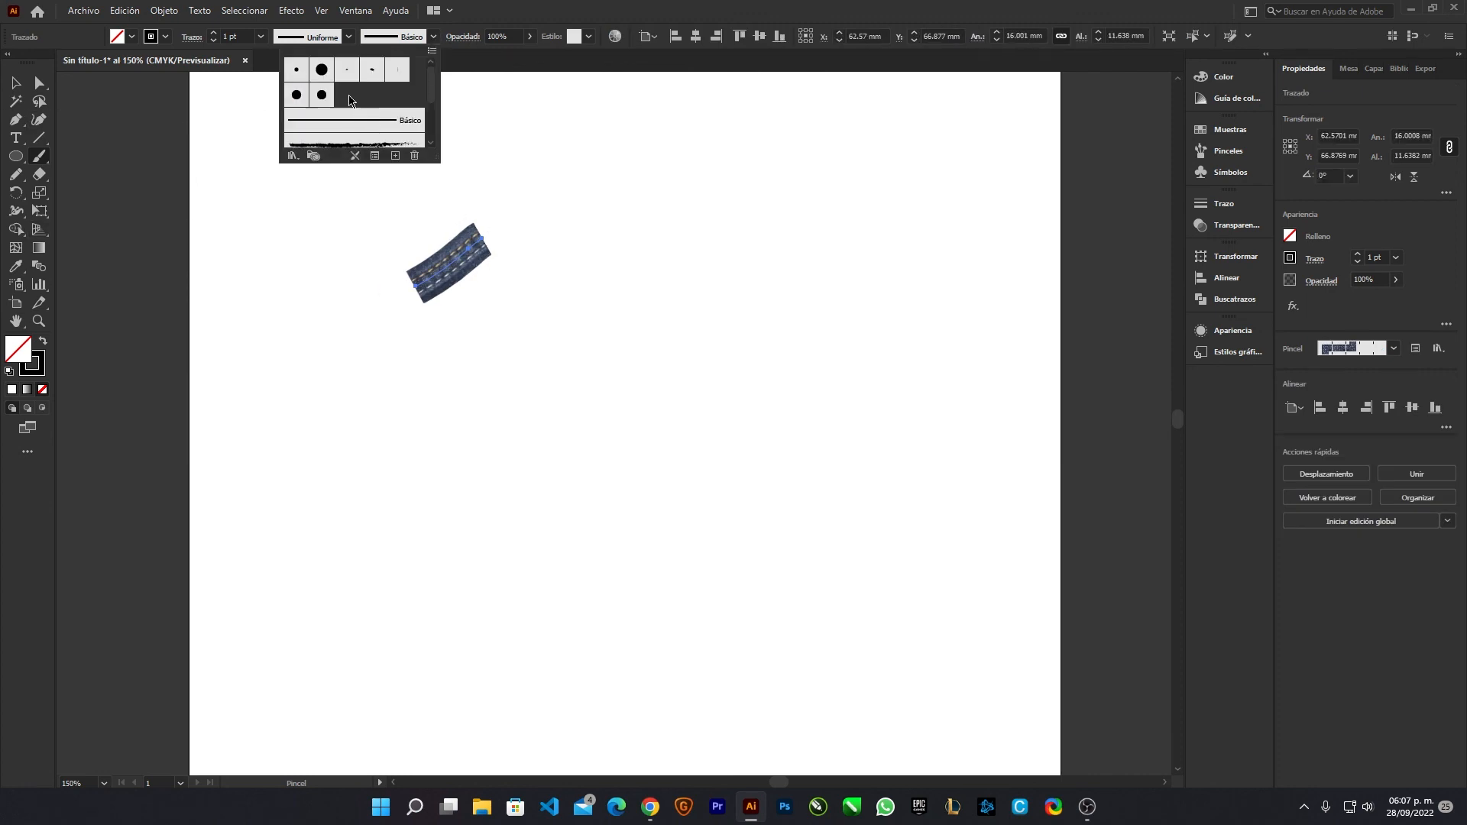
pyautogui.click(322, 71)
pyautogui.click(372, 76)
pyautogui.click(341, 81)
pyautogui.click(321, 94)
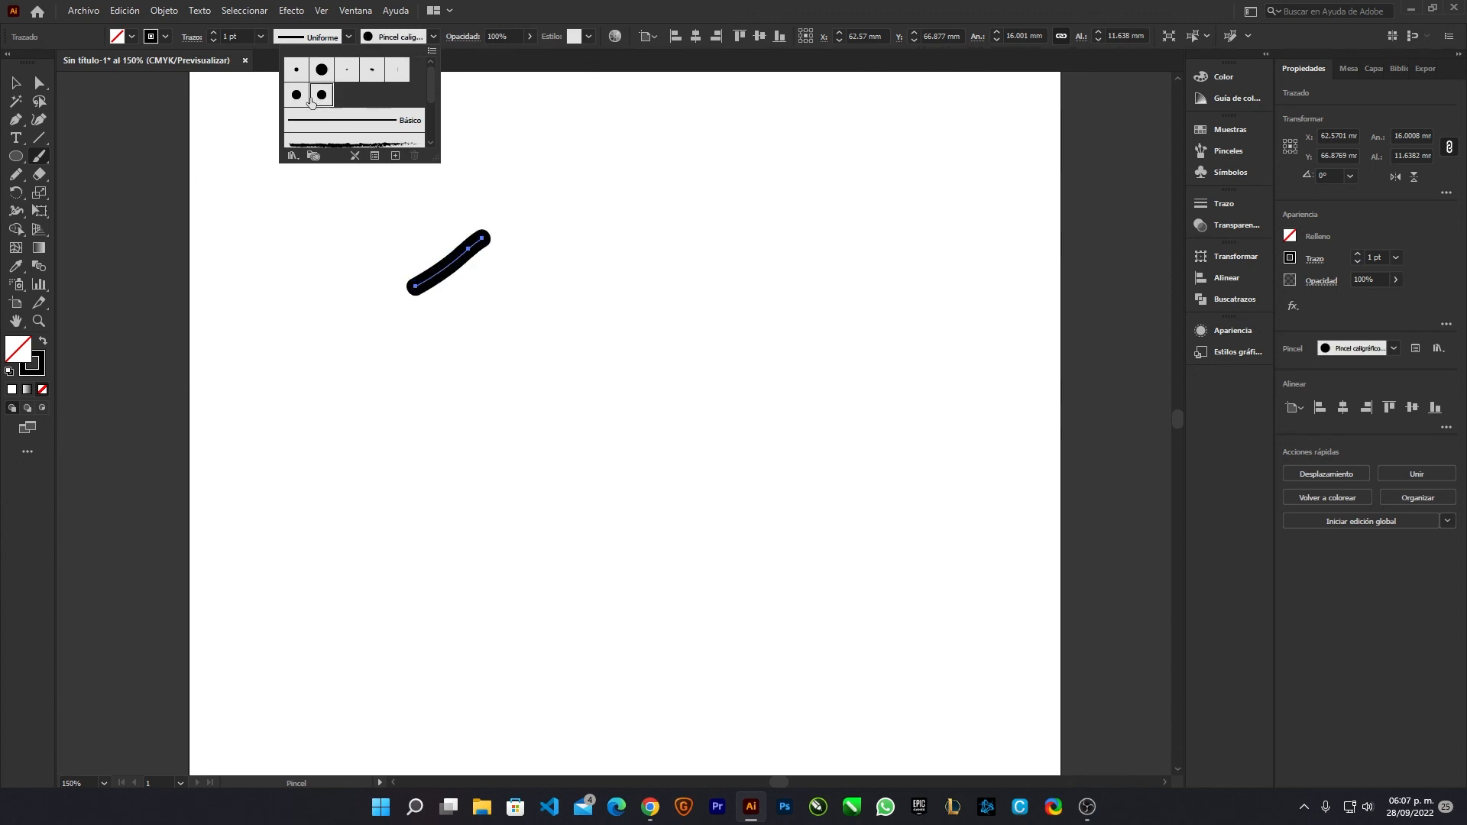
pyautogui.click(296, 94)
pyautogui.click(374, 145)
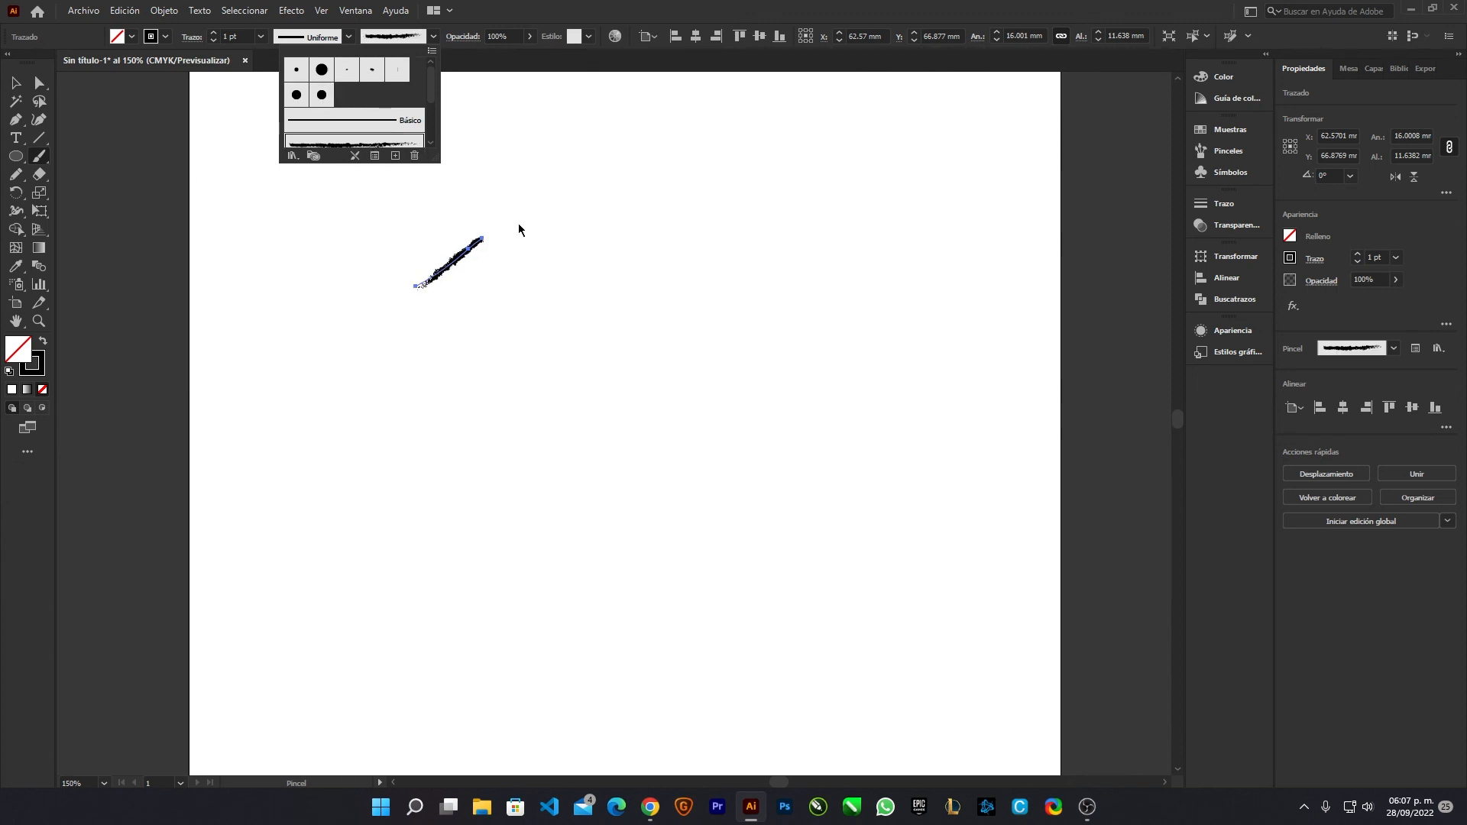
# Step: Apply the 6.00 bristle brush to the selected diagonal stroke
pyautogui.scroll(-5, 380, 122)
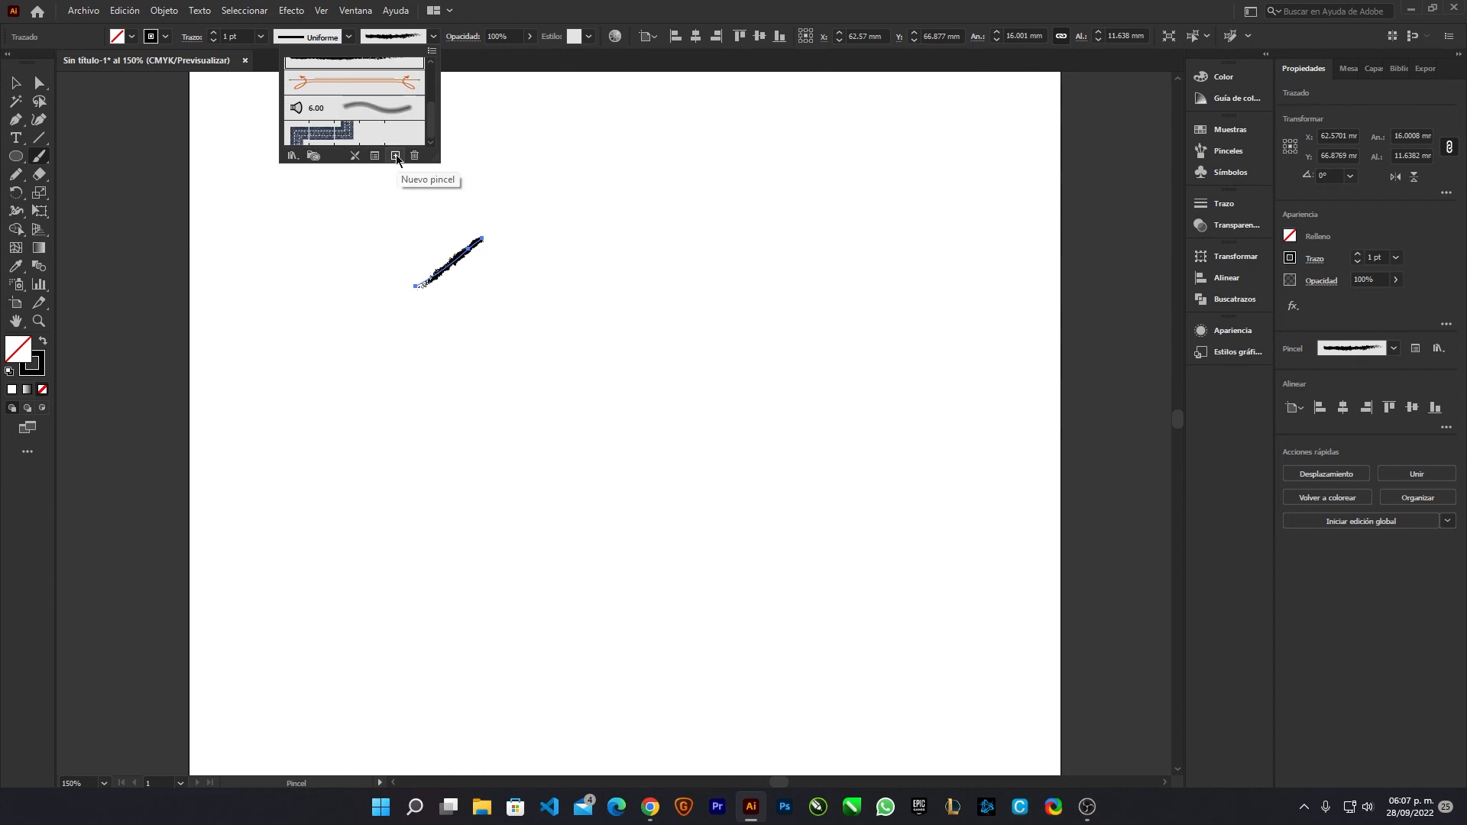
pyautogui.scroll(5, 371, 100)
pyautogui.scroll(-5, 370, 96)
pyautogui.click(374, 107)
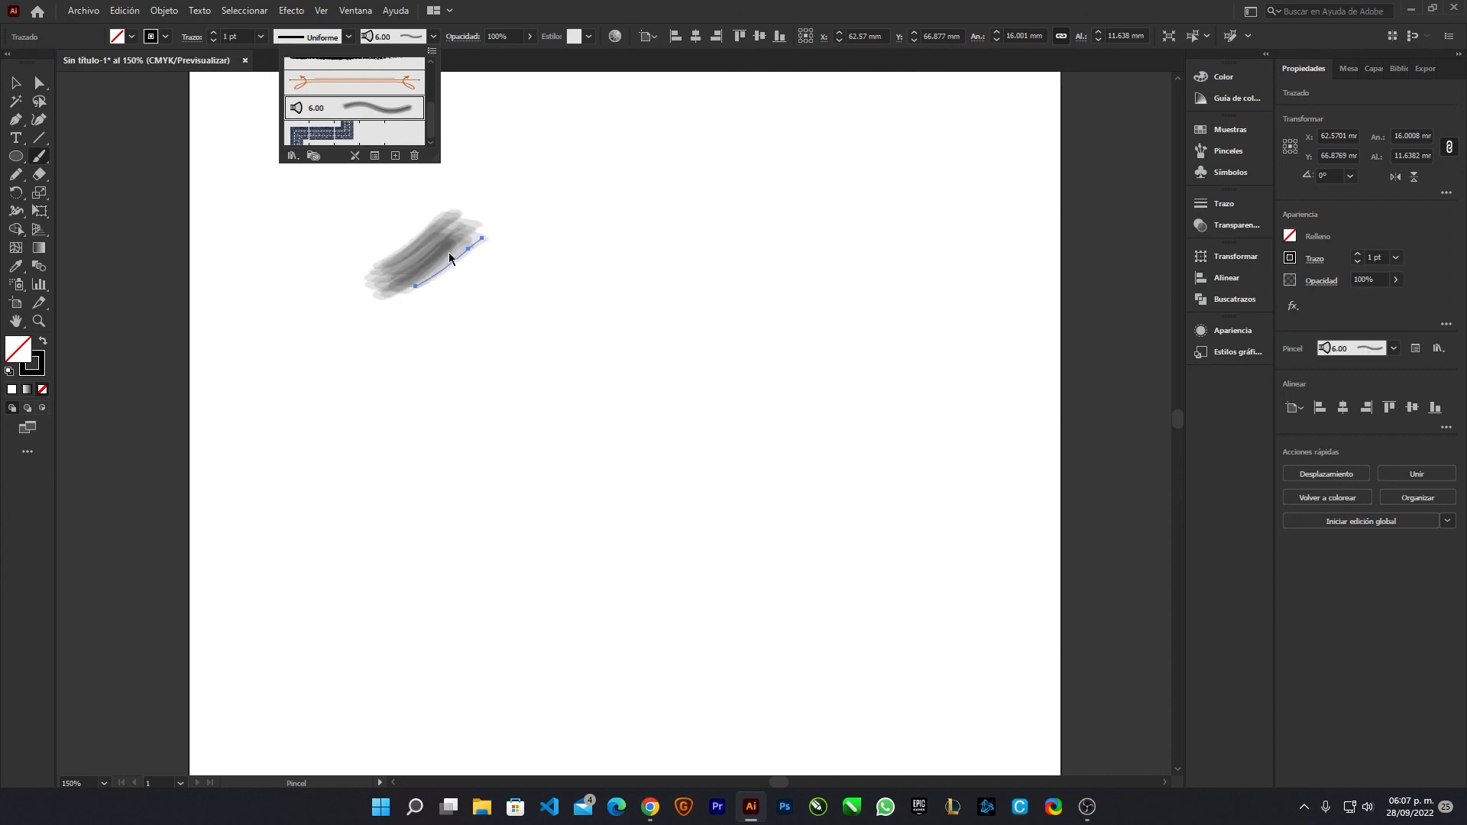
pyautogui.click(457, 216)
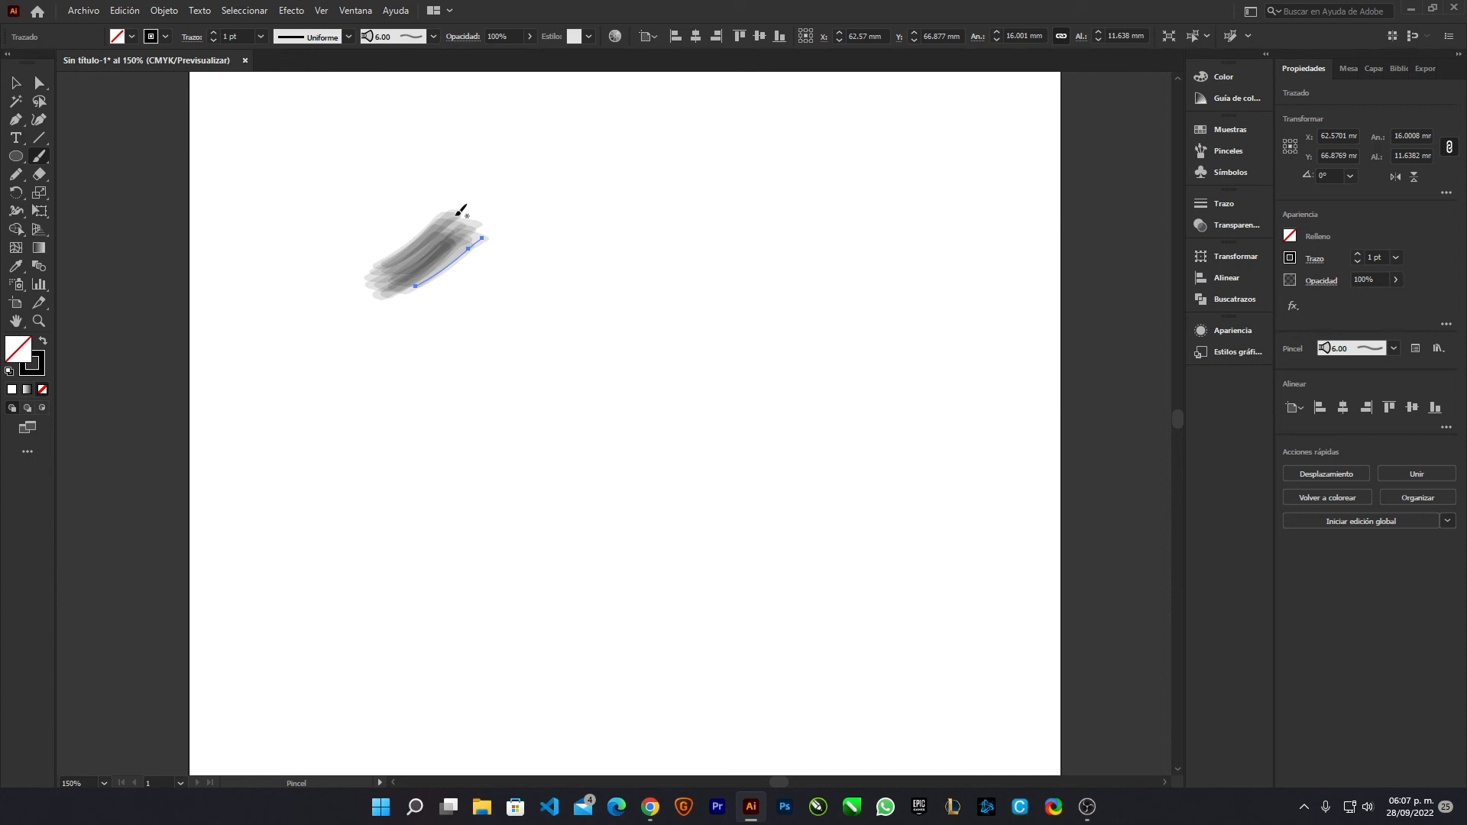
# Step: Paint a curved bristle stroke and a long winding one about 57 × 60 mm beside the short diagonal stroke
pyautogui.scroll(6, 446, 231)
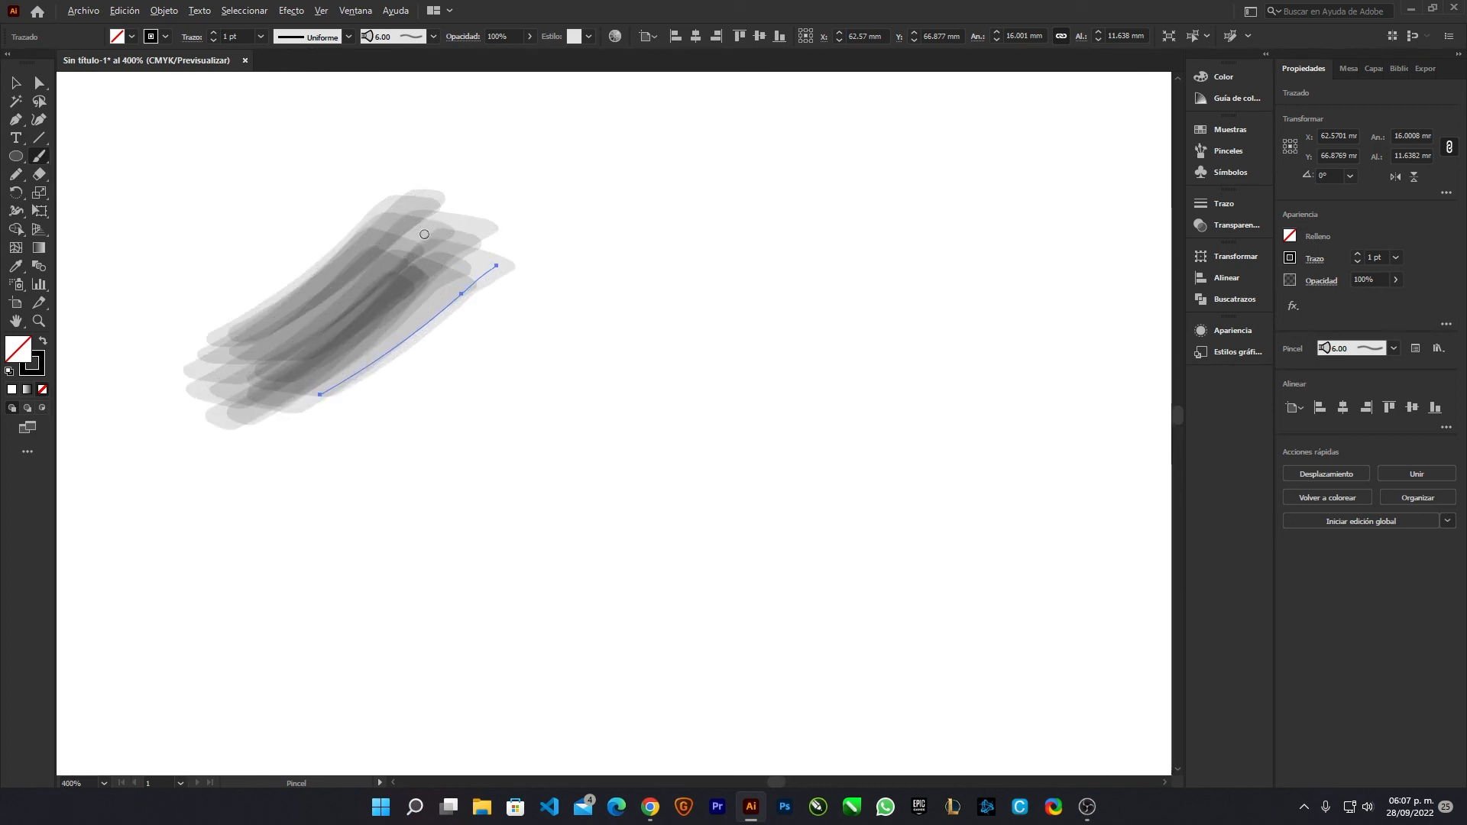
pyautogui.scroll(-5, 582, 286)
pyautogui.moveTo(639, 227)
pyautogui.mouseDown()
pyautogui.moveTo(506, 435)
pyautogui.moveTo(726, 356)
pyautogui.mouseUp()
pyautogui.moveTo(700, 226)
pyautogui.mouseDown()
pyautogui.moveTo(701, 534)
pyautogui.moveTo(894, 524)
pyautogui.moveTo(1004, 473)
pyautogui.mouseUp()
pyautogui.scroll(-3, 622, 246)
pyautogui.scroll(5, 726, 405)
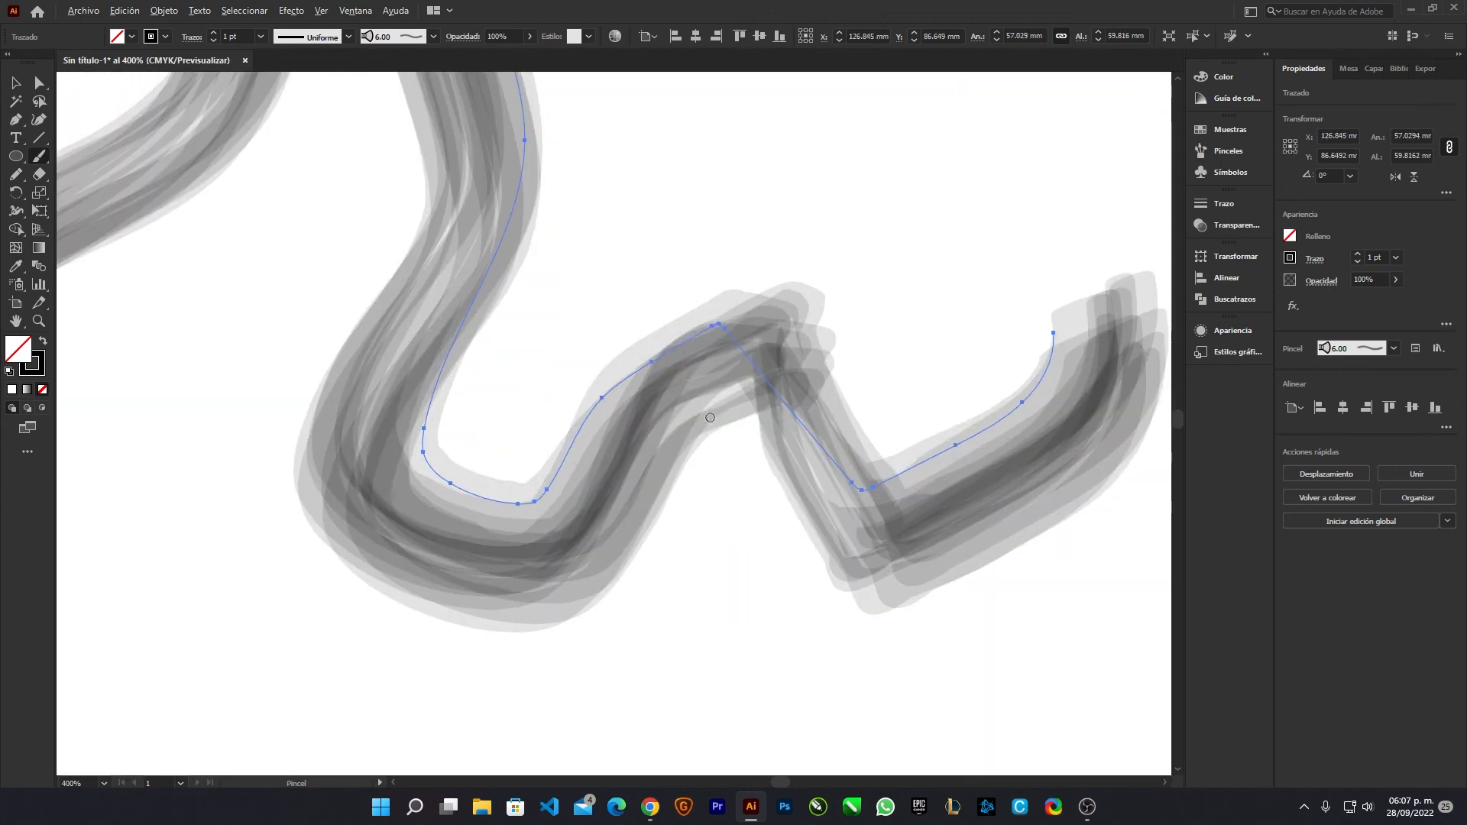
pyautogui.scroll(-2, 451, 237)
pyautogui.scroll(3, 543, 255)
pyautogui.scroll(-3, 527, 288)
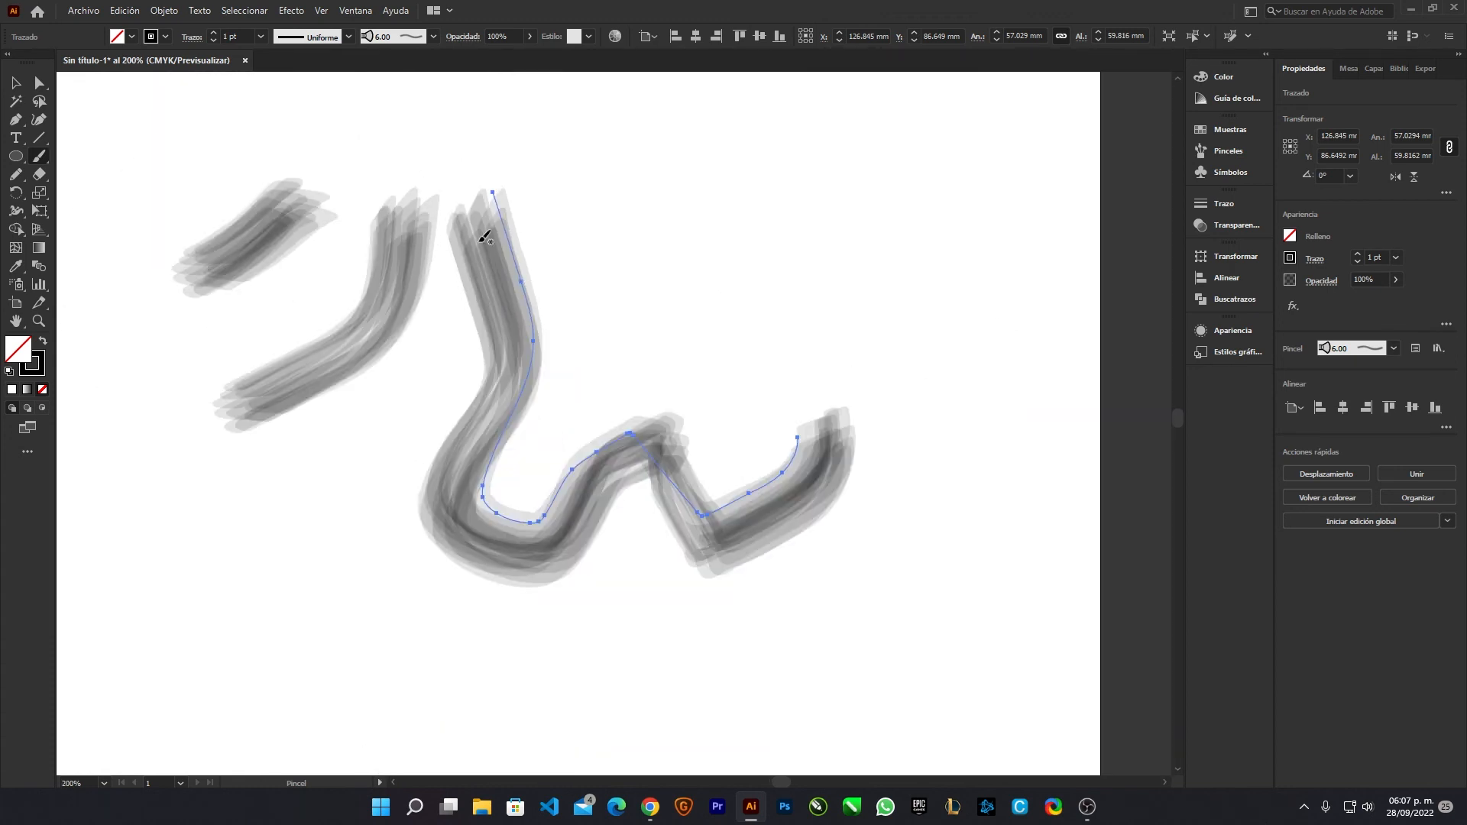
# Step: Paint two more winding bristle strokes, about 49 × 41 mm right of the existing ones and about 52 × 49 mm left of them
pyautogui.moveTo(714, 150)
pyautogui.mouseDown()
pyautogui.moveTo(730, 288)
pyautogui.moveTo(773, 191)
pyautogui.moveTo(939, 207)
pyautogui.mouseUp()
pyautogui.scroll(-2, 818, 288)
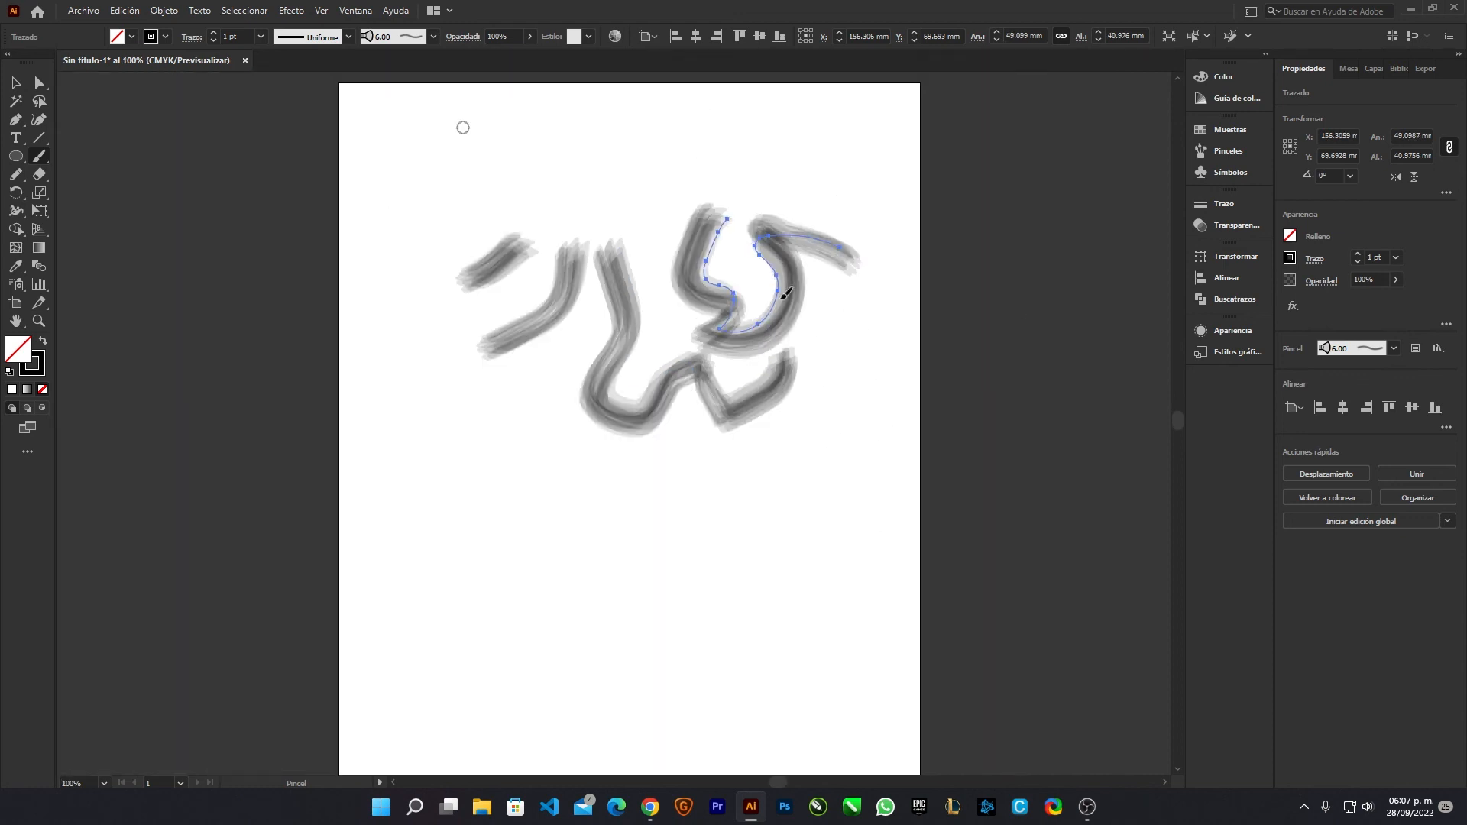
pyautogui.scroll(2, 528, 299)
pyautogui.moveTo(349, 310)
pyautogui.mouseDown()
pyautogui.moveTo(328, 502)
pyautogui.moveTo(330, 487)
pyautogui.moveTo(546, 580)
pyautogui.moveTo(558, 546)
pyautogui.mouseUp()
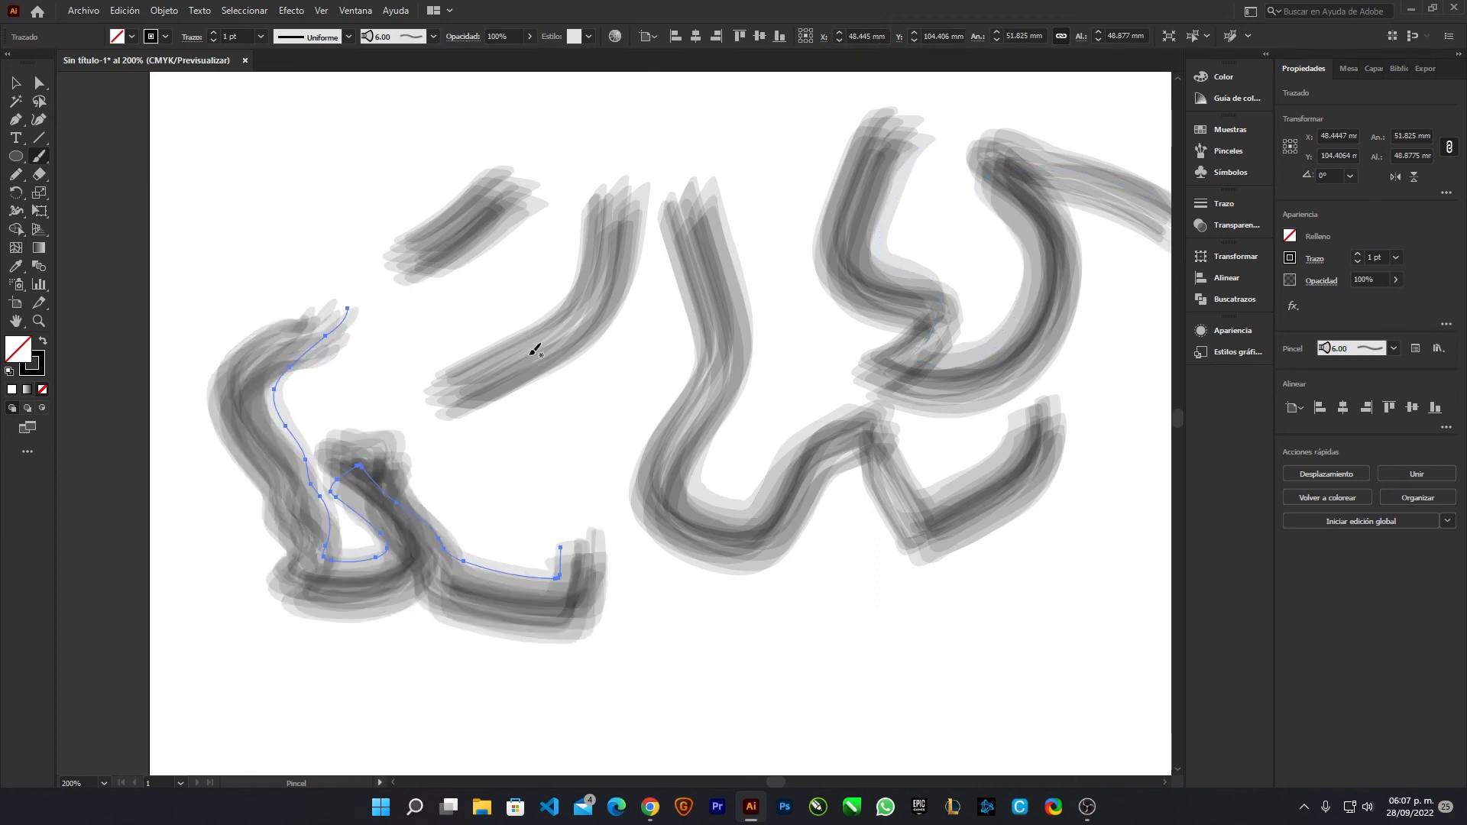
# Step: Hand-letter a first name in large capitals with the bristle brush in the empty area below the winding strokes
pyautogui.scroll(-2, 557, 353)
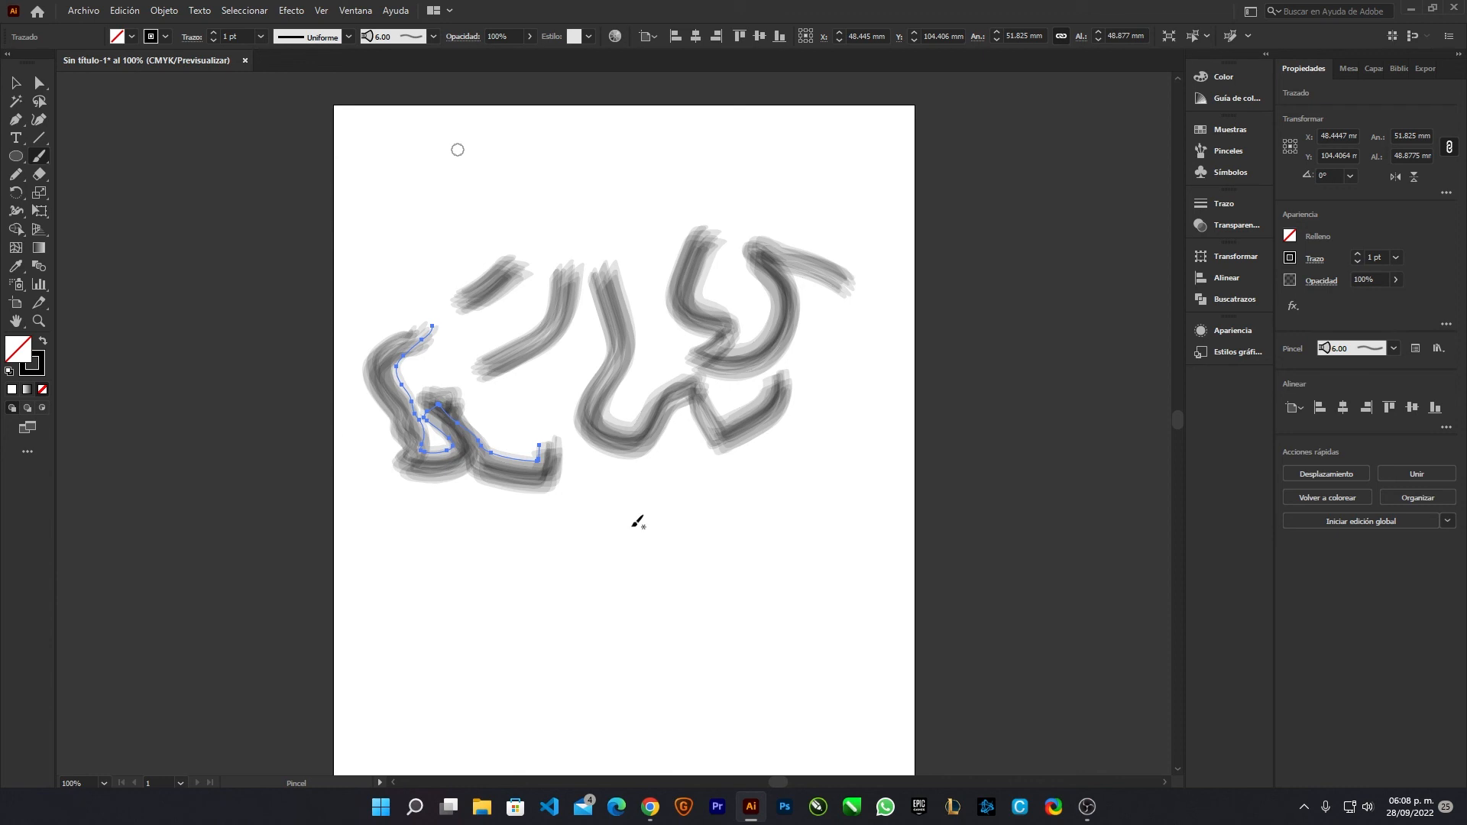
pyautogui.scroll(1, 459, 628)
pyautogui.moveTo(457, 640); pyautogui.dragTo(315, 517)
pyautogui.moveTo(247, 466); pyautogui.dragTo(240, 580)
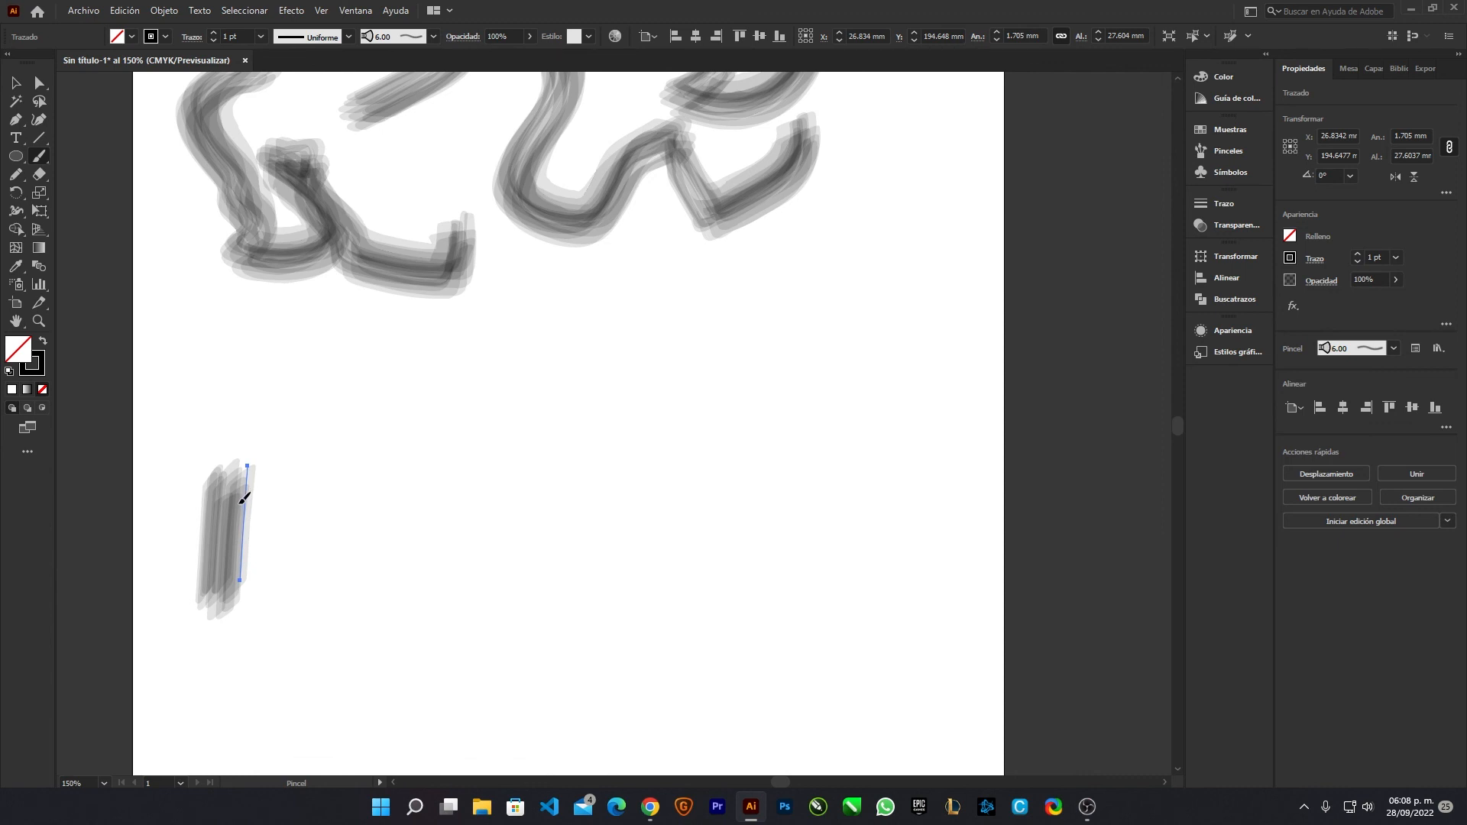
pyautogui.moveTo(174, 479)
pyautogui.mouseDown()
pyautogui.moveTo(294, 477)
pyautogui.moveTo(207, 608)
pyautogui.mouseUp()
pyautogui.moveTo(310, 548)
pyautogui.mouseDown()
pyautogui.moveTo(373, 573)
pyautogui.moveTo(359, 541)
pyautogui.mouseUp()
pyautogui.moveTo(420, 449); pyautogui.dragTo(505, 453)
pyautogui.moveTo(594, 512); pyautogui.dragTo(609, 600)
pyautogui.moveTo(626, 456)
pyautogui.mouseDown()
pyautogui.moveTo(687, 573)
pyautogui.moveTo(676, 607)
pyautogui.moveTo(757, 675)
pyautogui.mouseUp()
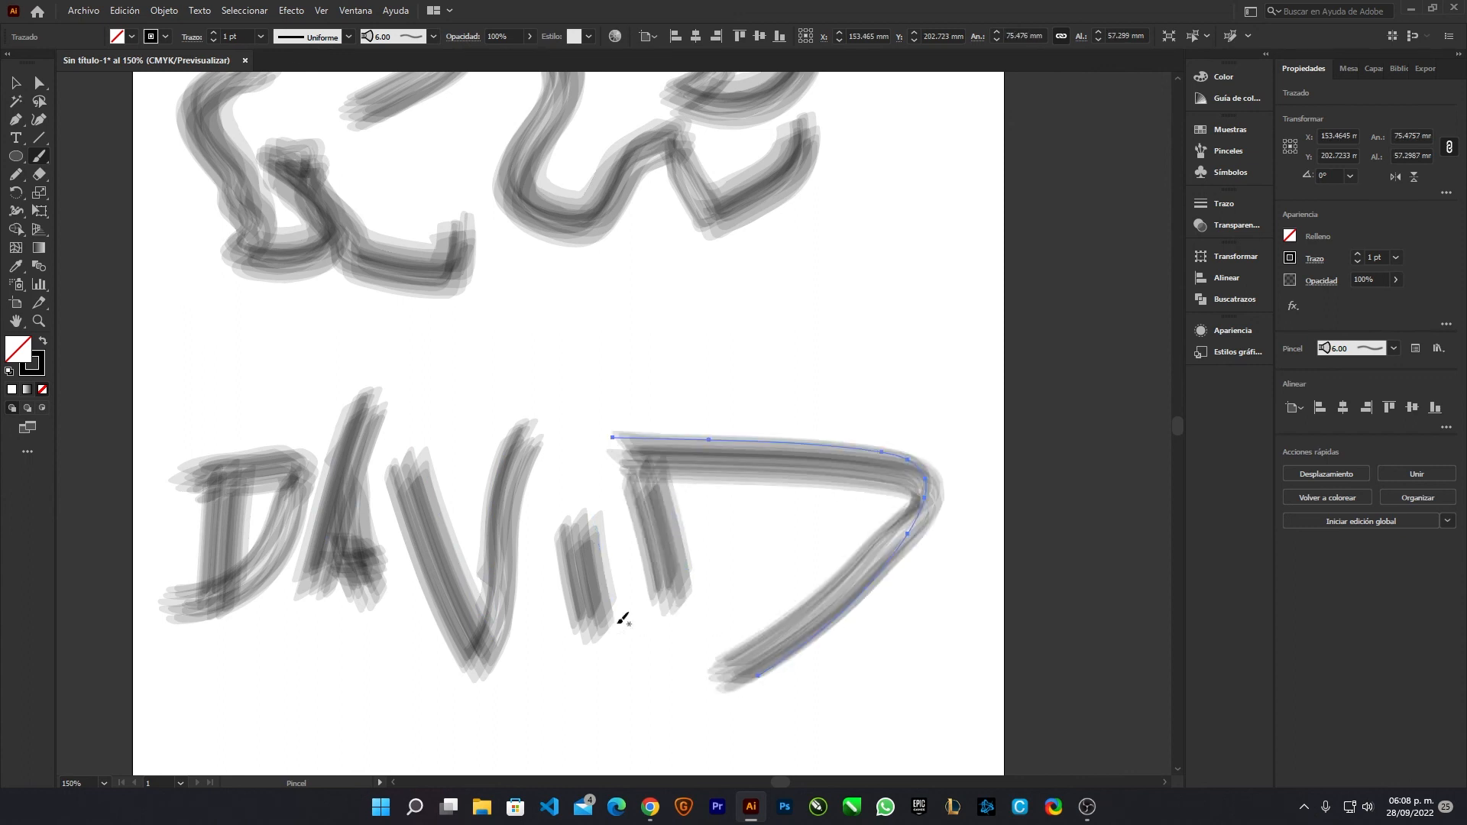